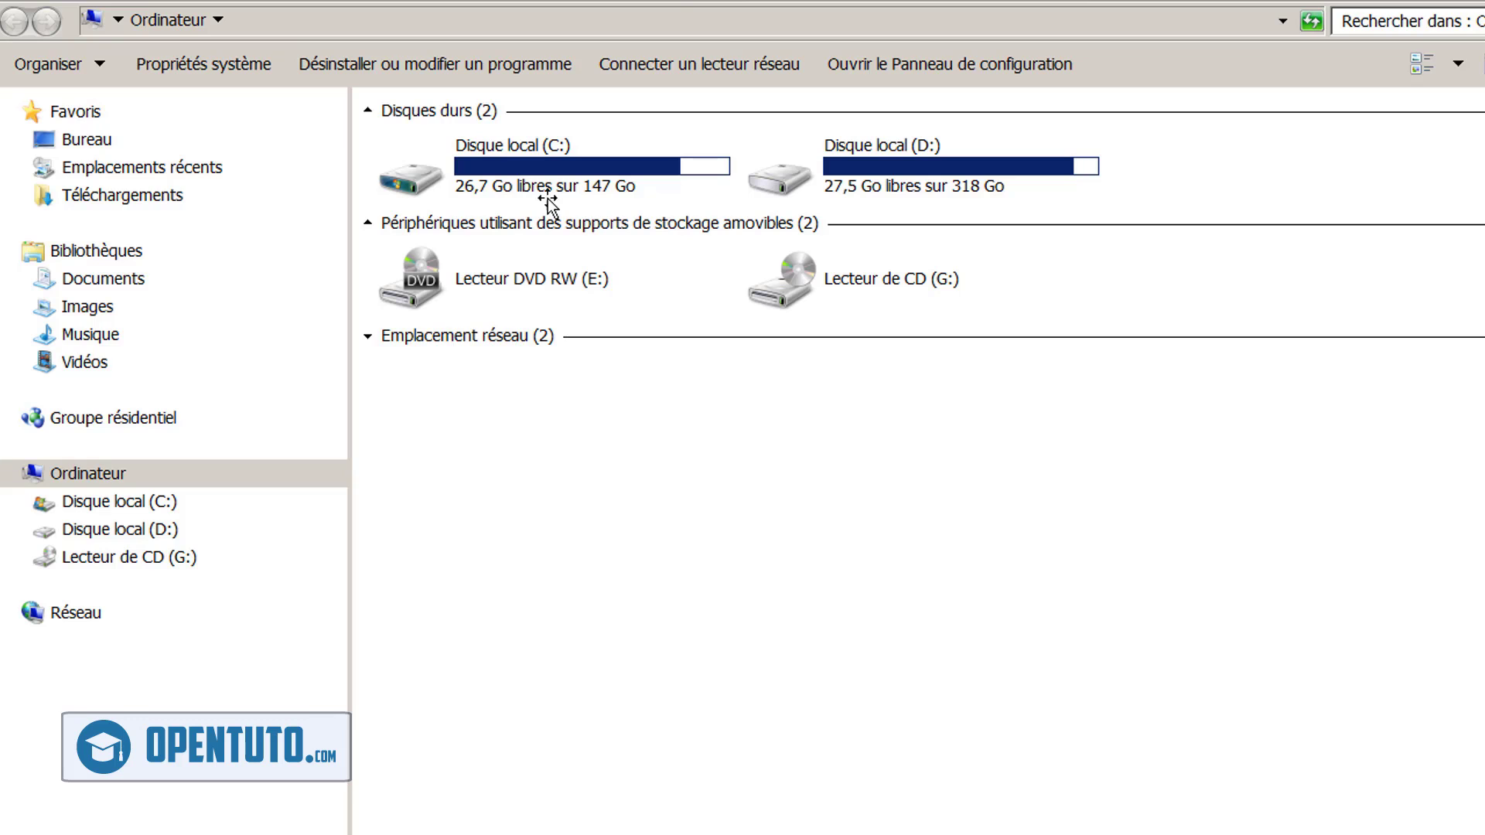
pyautogui.doubleClick(559, 162)
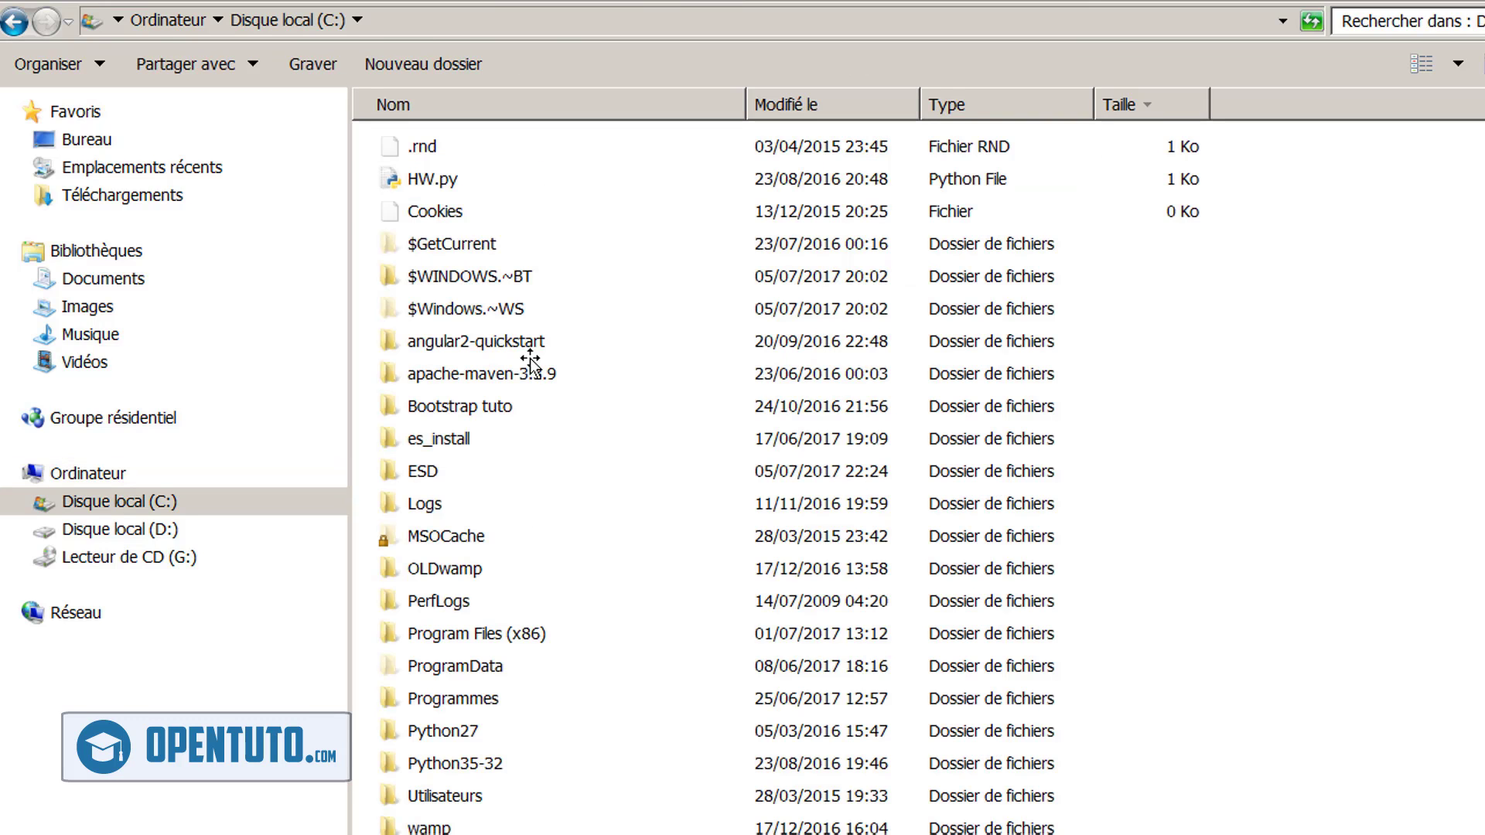
pyautogui.doubleClick(438, 826)
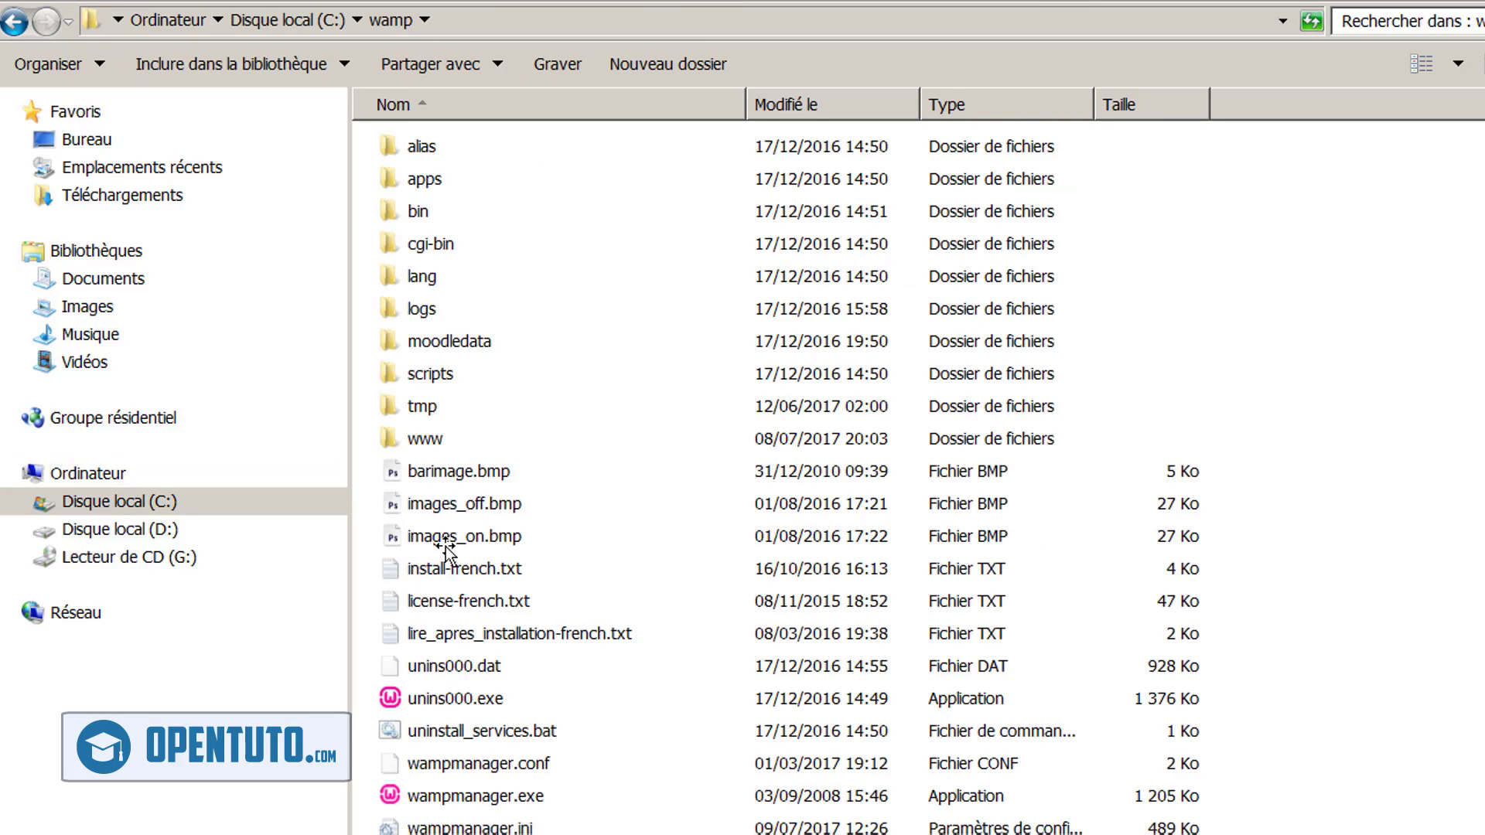
pyautogui.doubleClick(424, 441)
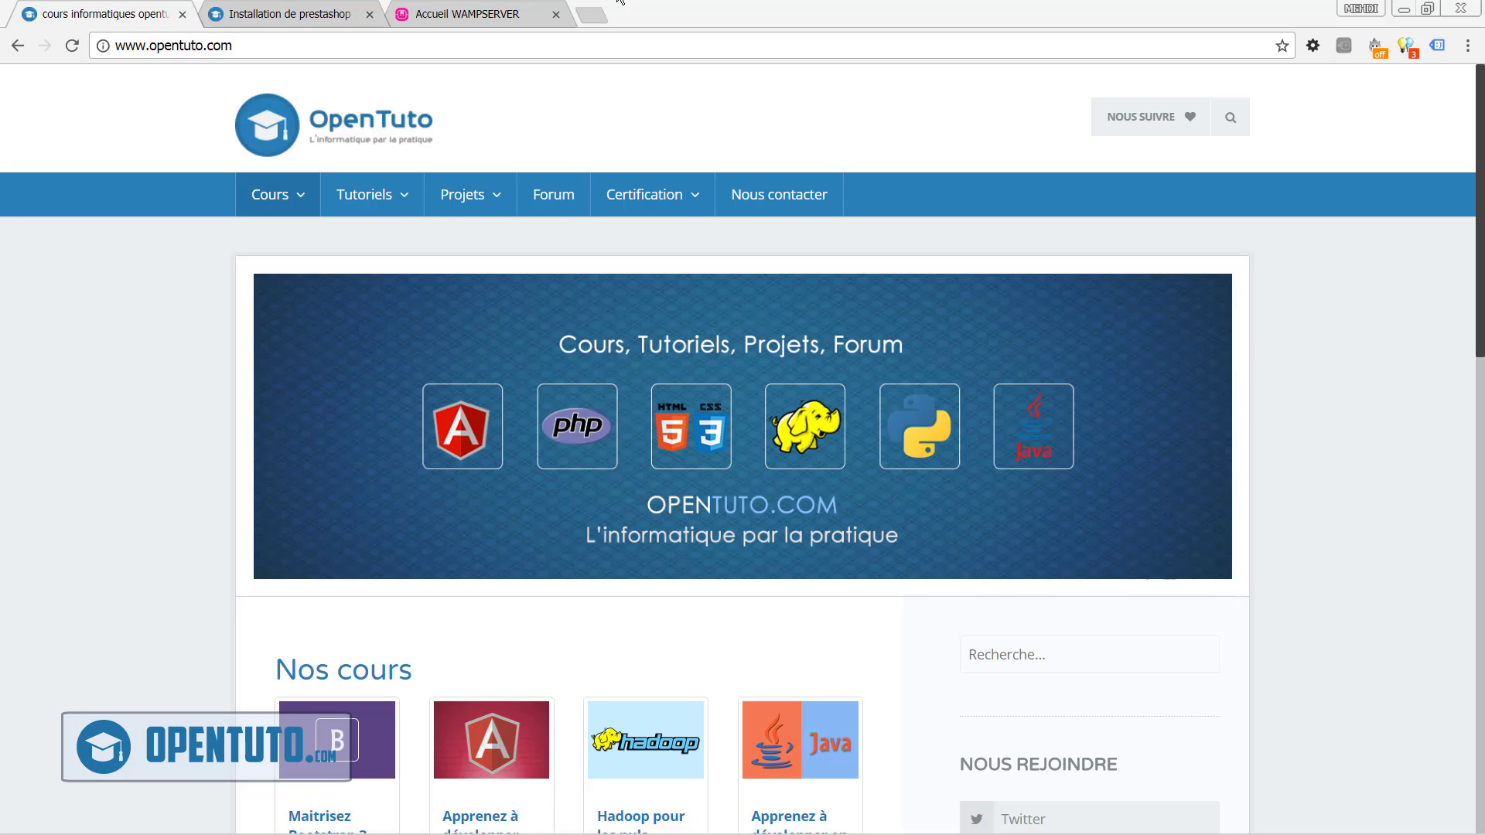
# Go to the Accueil WAMPSERVER page and launch phpmyadmin from the Vos Alias list
pyautogui.click(501, 6)
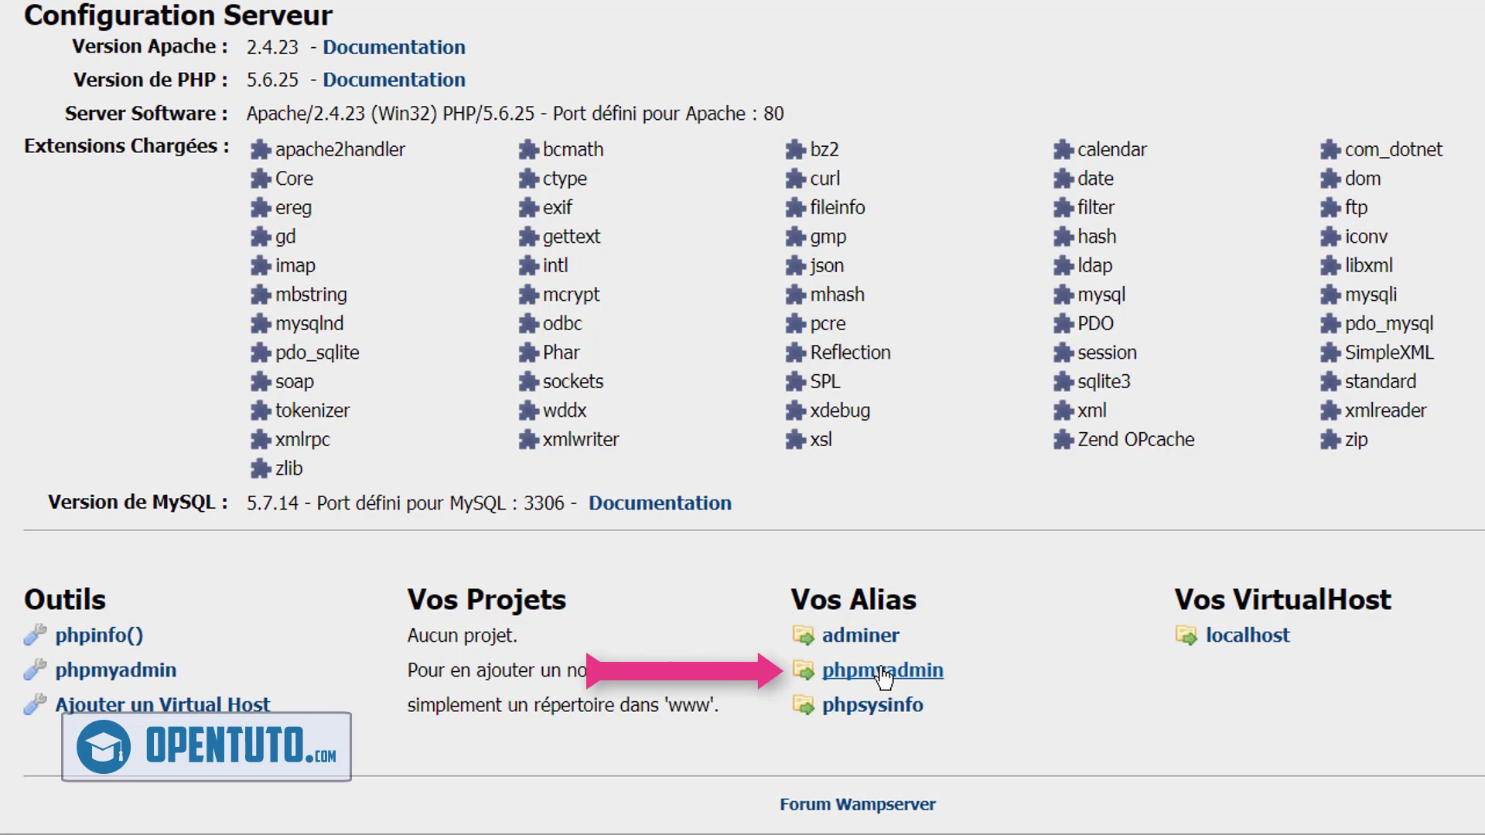
pyautogui.click(880, 671)
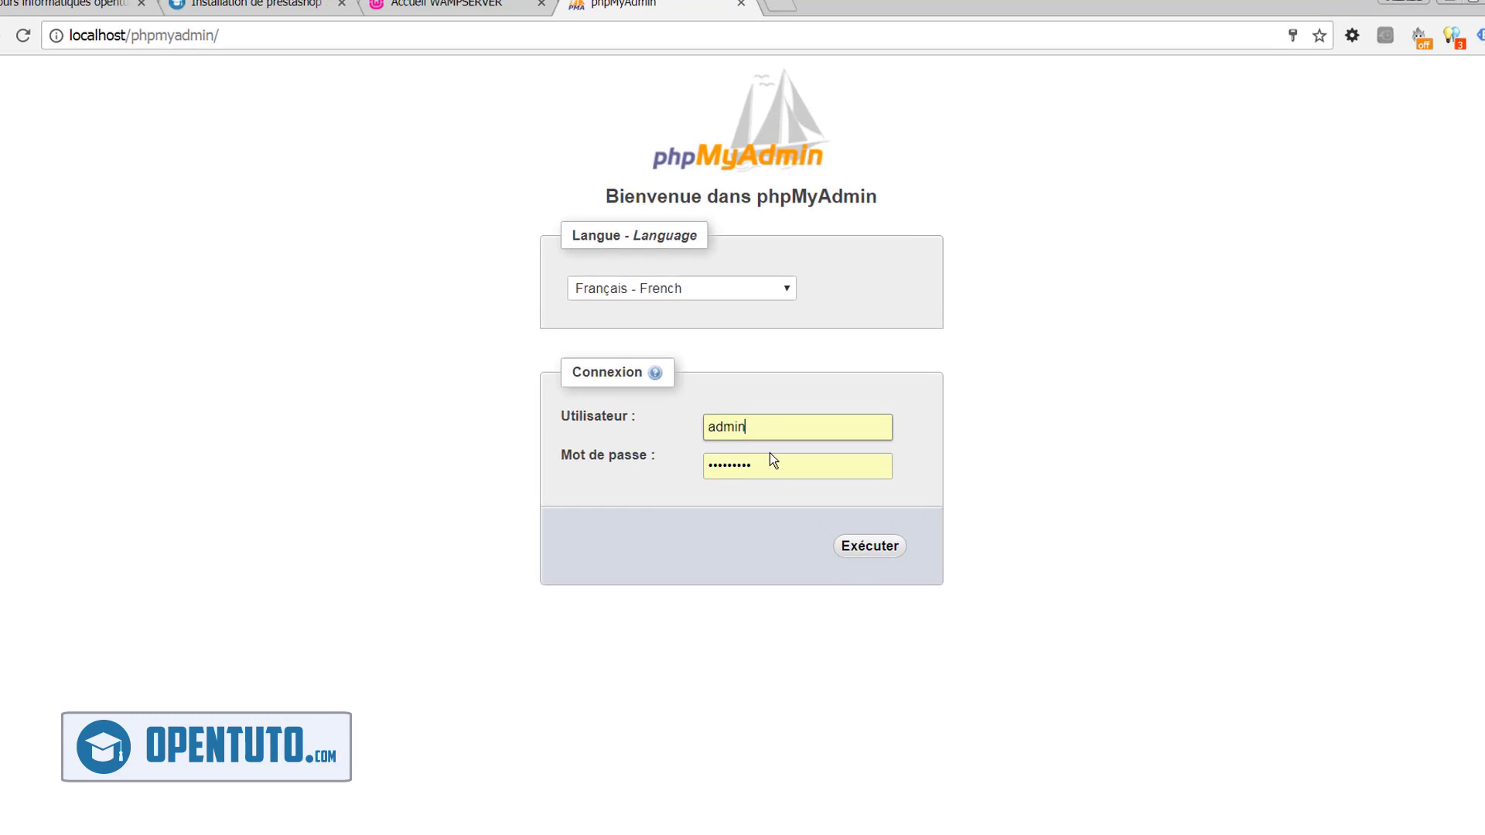
# Sign into phpMyAdmin with username root and a blank password
pyautogui.doubleClick(730, 408)
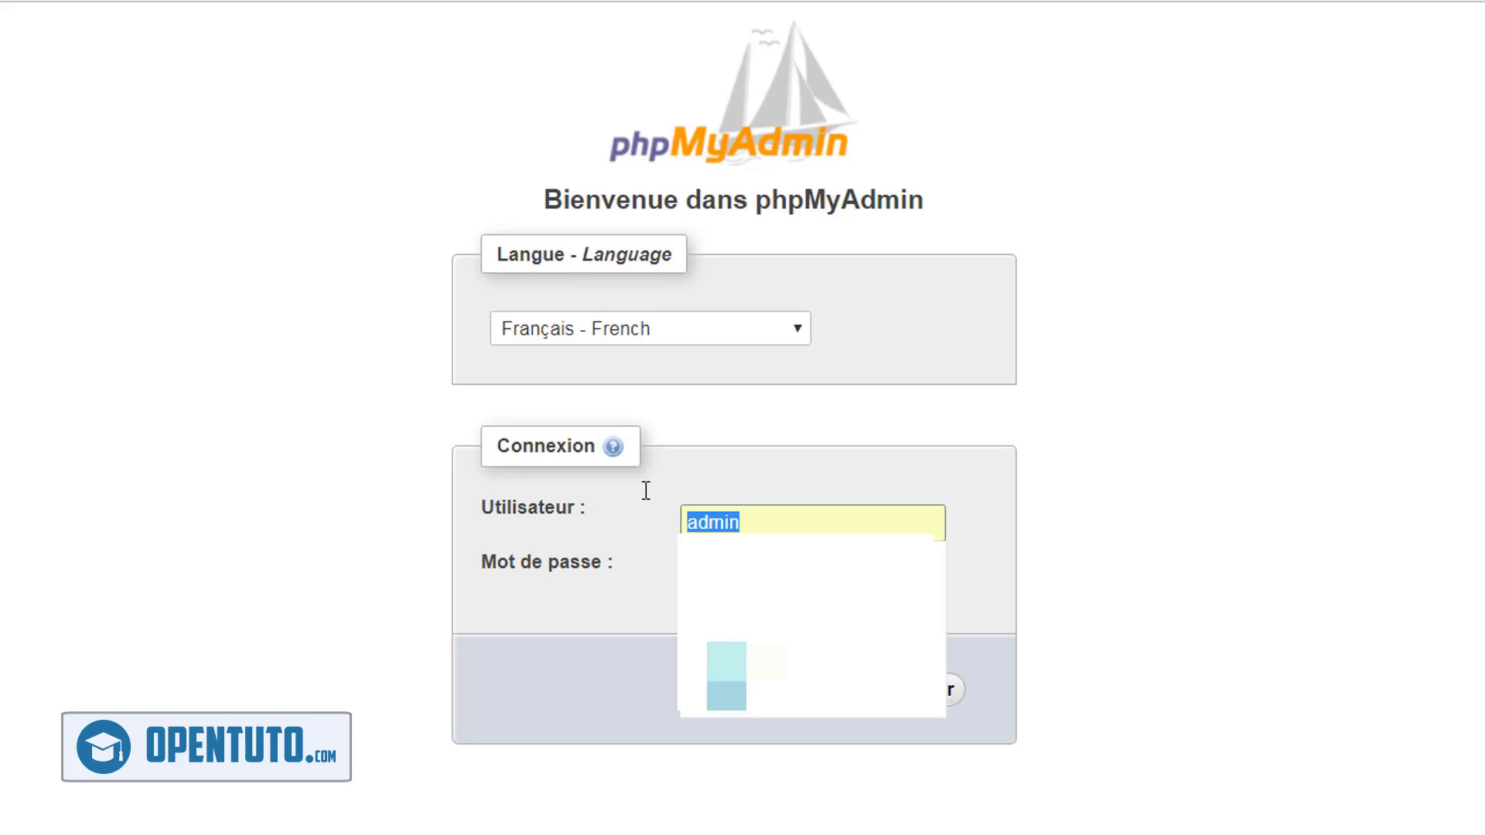
pyautogui.write('root')
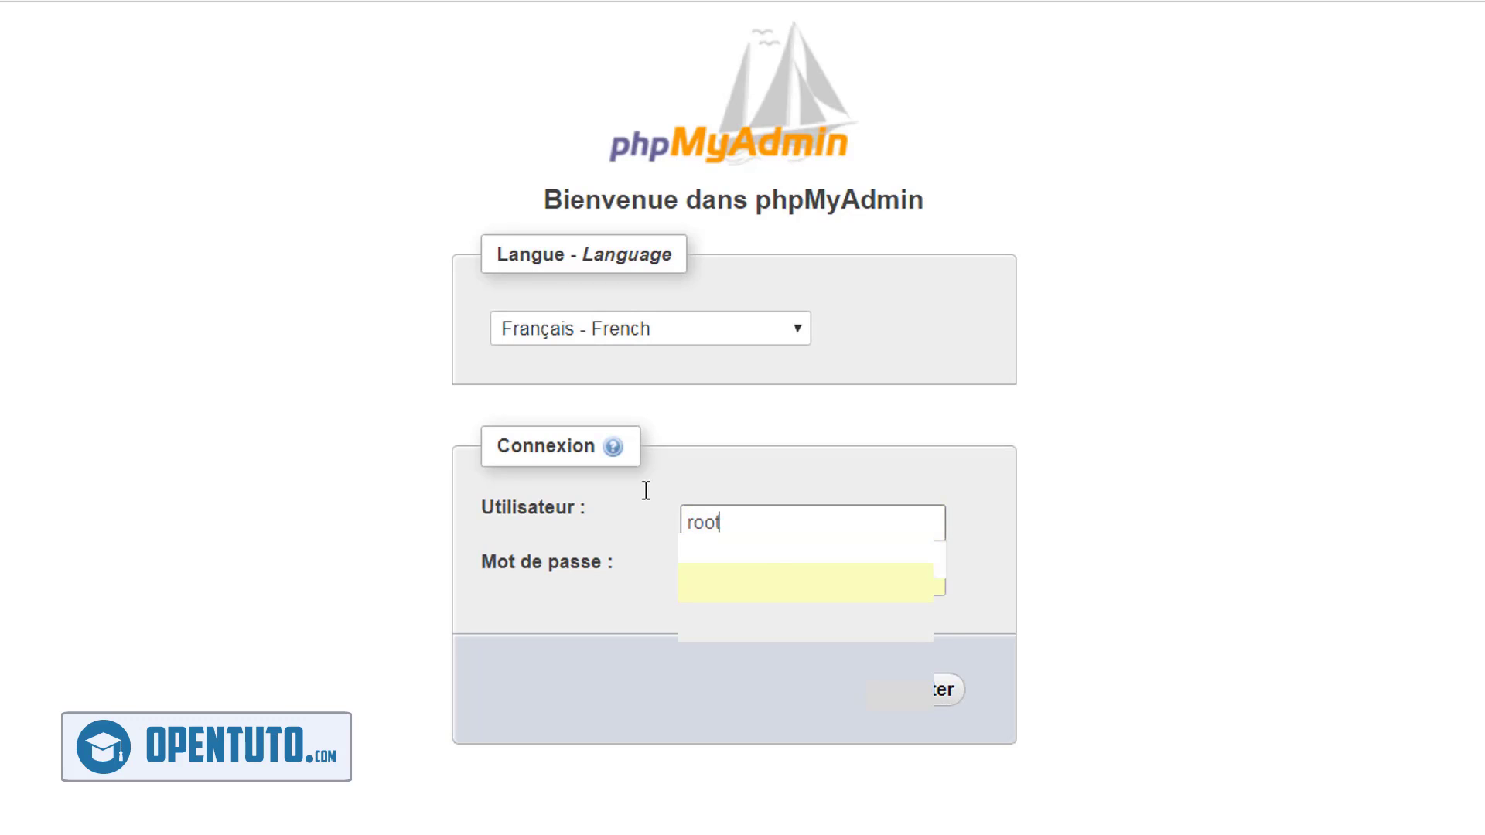
pyautogui.press('Tab')
pyautogui.press('BackSpace')
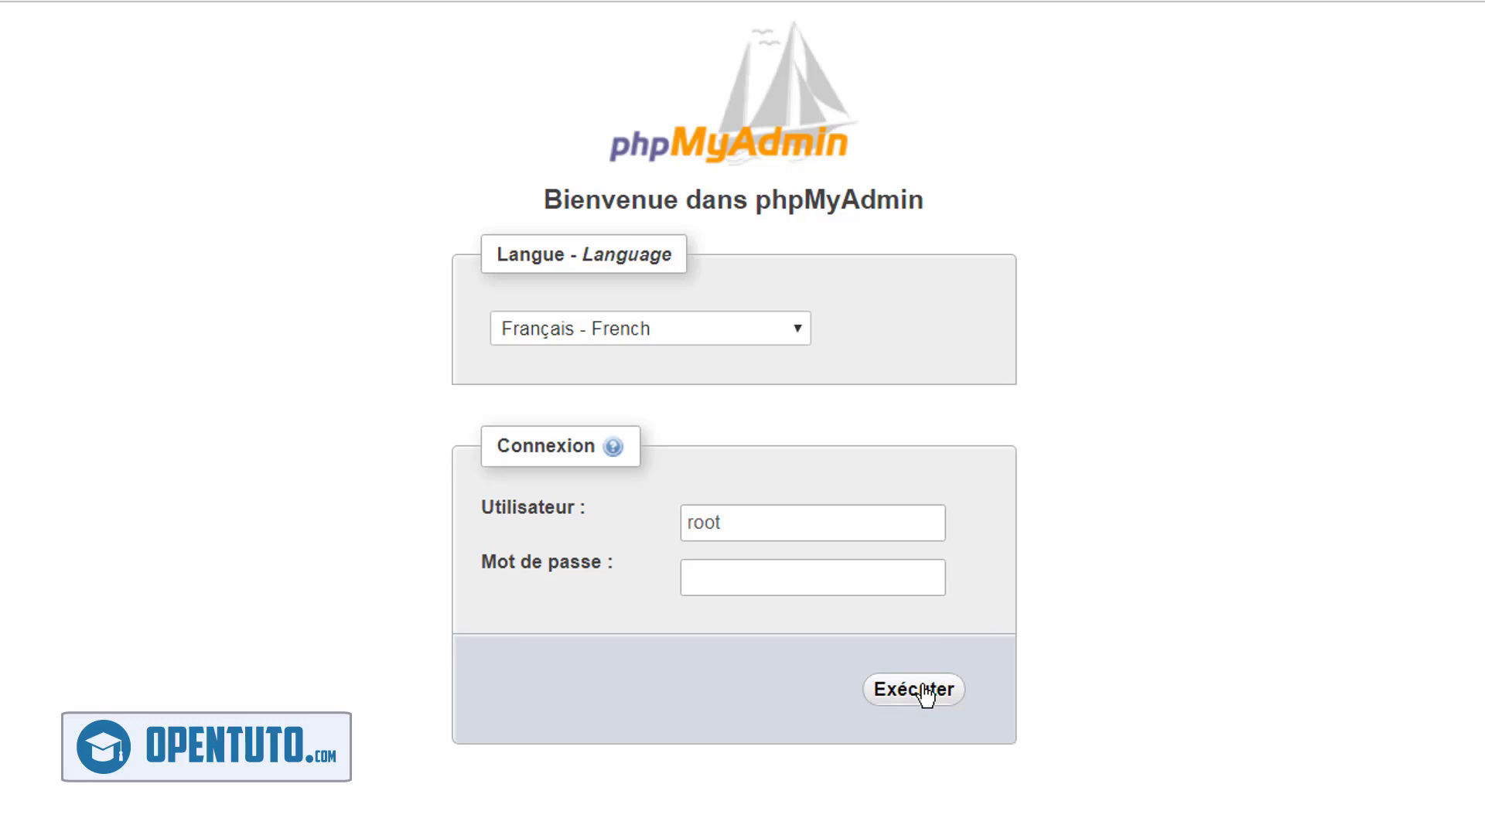
pyautogui.click(924, 692)
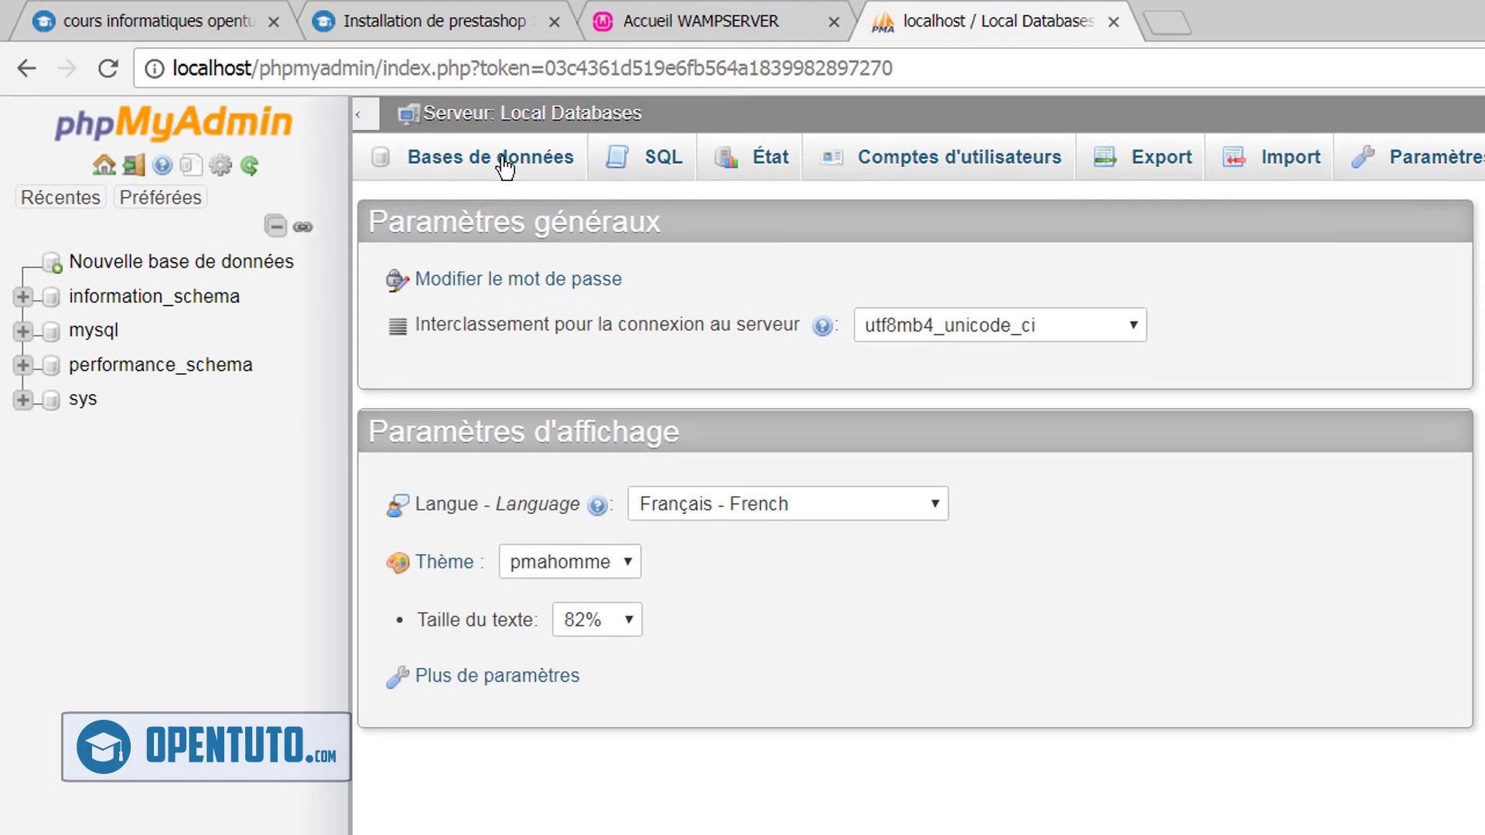
# Create the openpresta database under Bases de données, then return to the WampServer home page
pyautogui.click(505, 164)
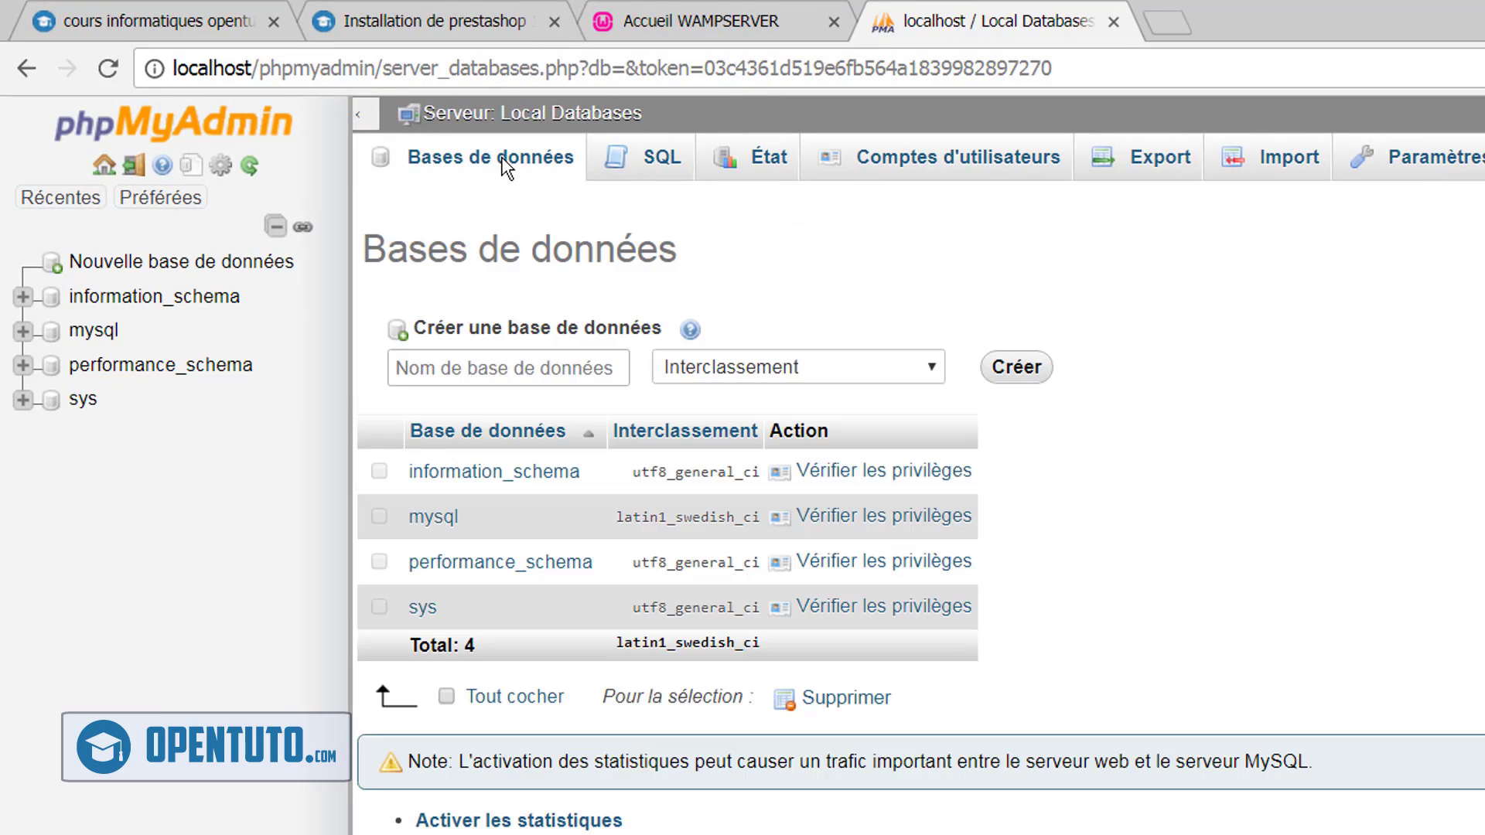
pyautogui.click(526, 363)
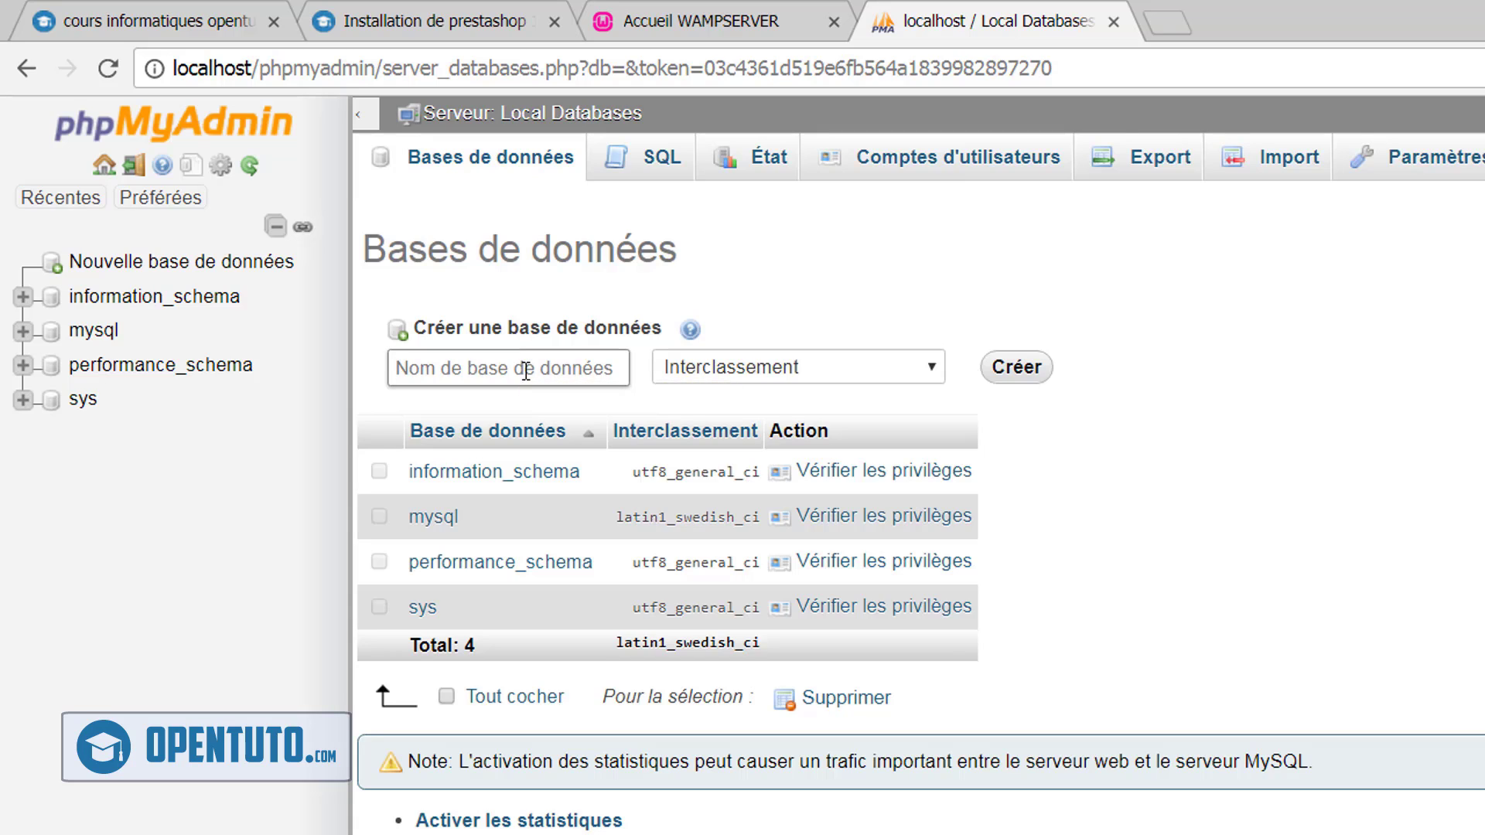
pyautogui.write('pre')
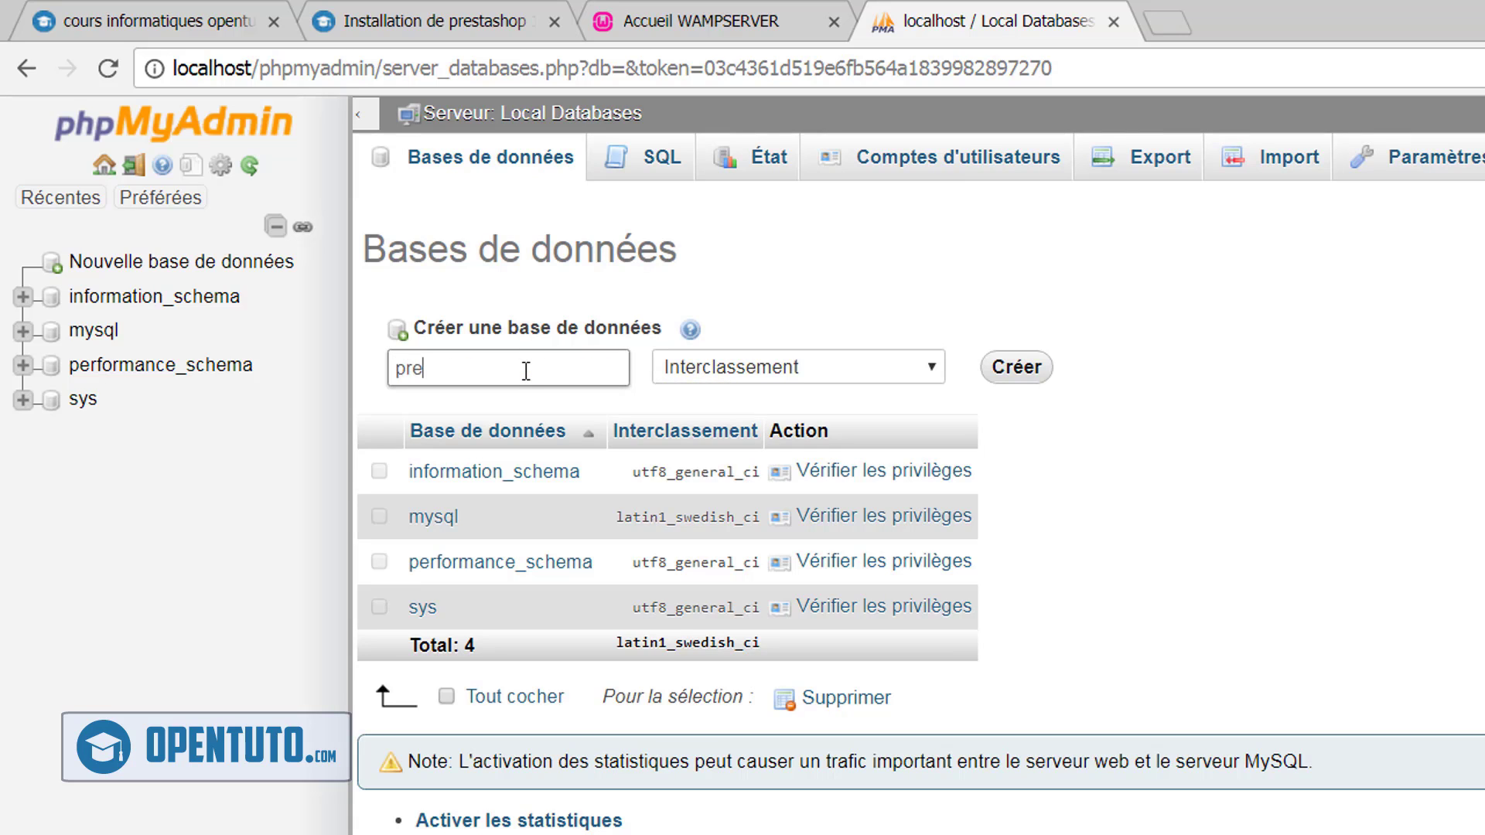
pyautogui.press('BackSpace')
pyautogui.press('BackSpace')
pyautogui.press('BackSpace')
pyautogui.write('openpresta')
pyautogui.click(1018, 375)
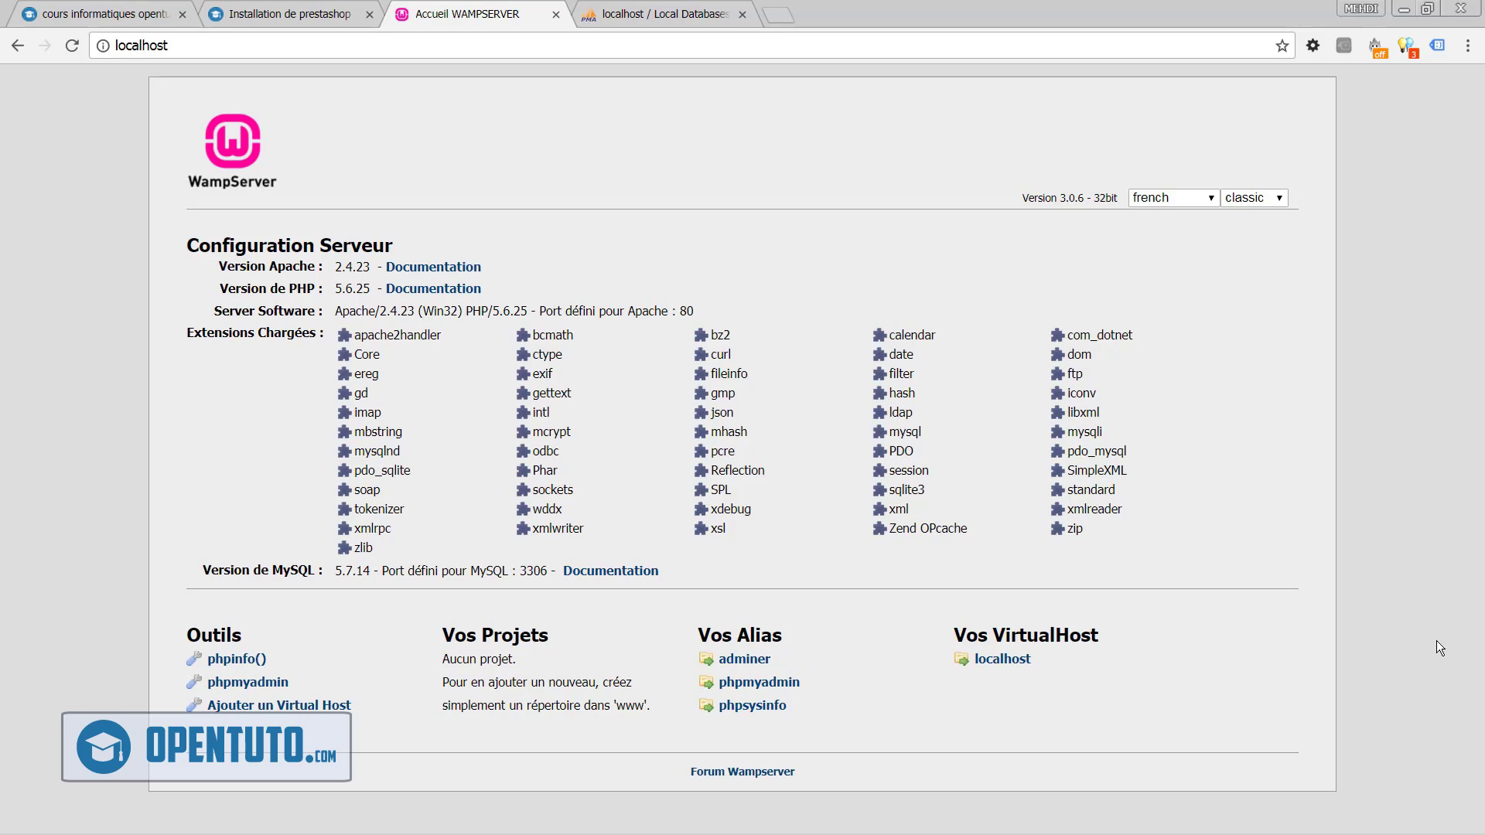
pyautogui.click(623, 11)
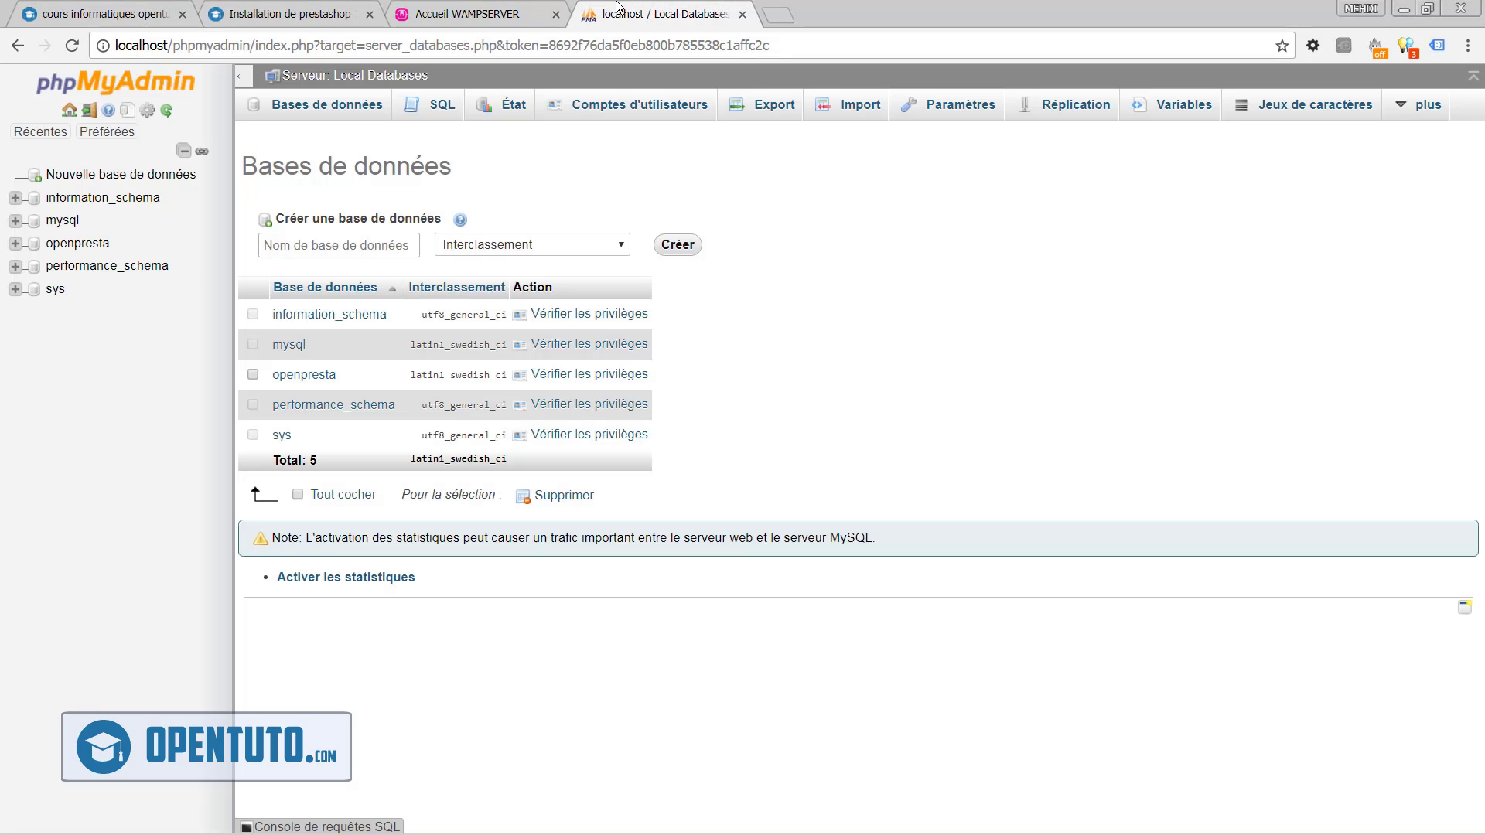
pyautogui.click(487, 8)
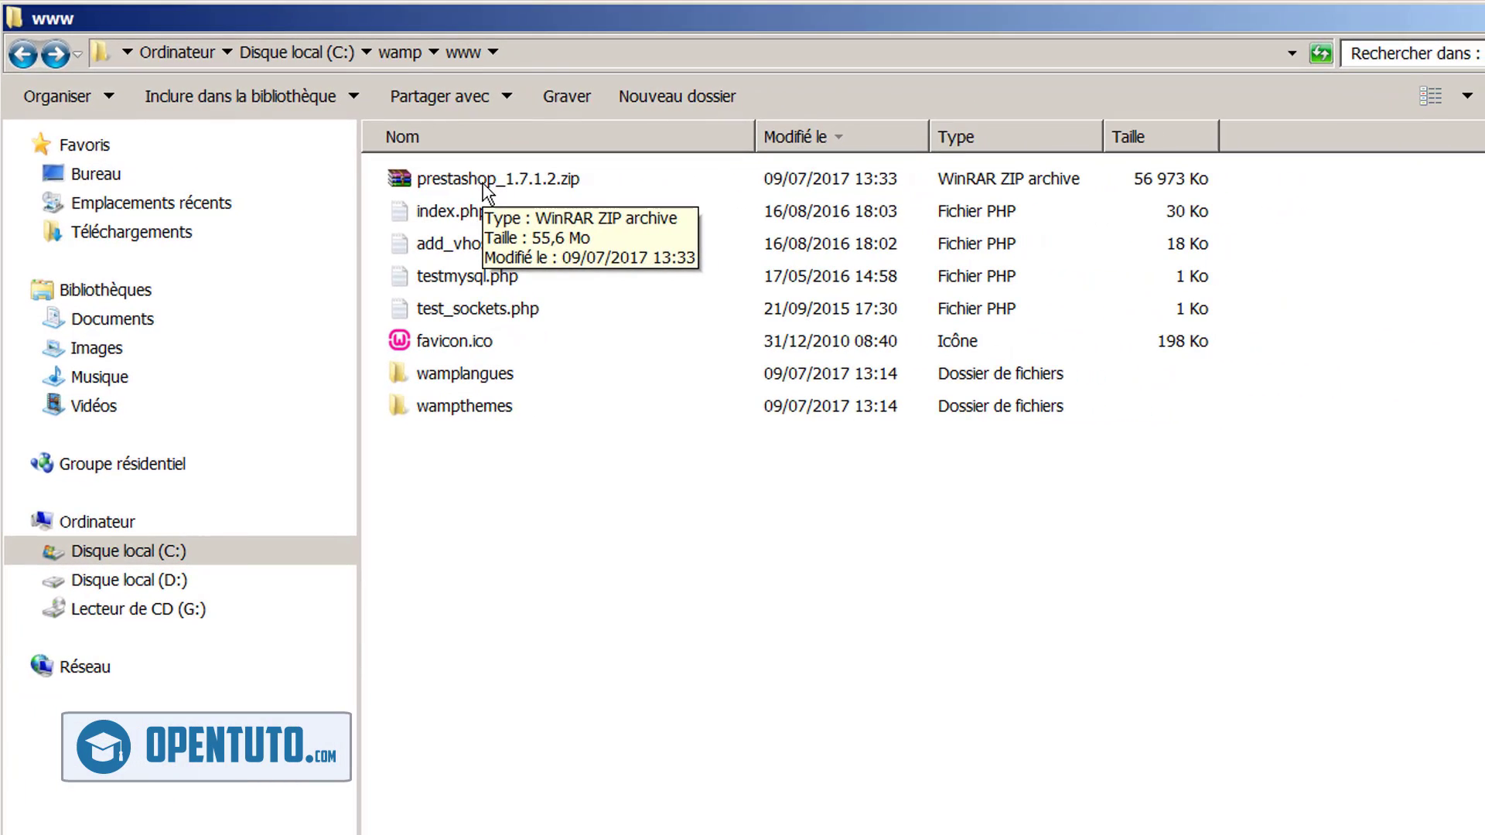
# Navigate Windows Explorer to the C:\wamp\www folder
pyautogui.click(555, 48)
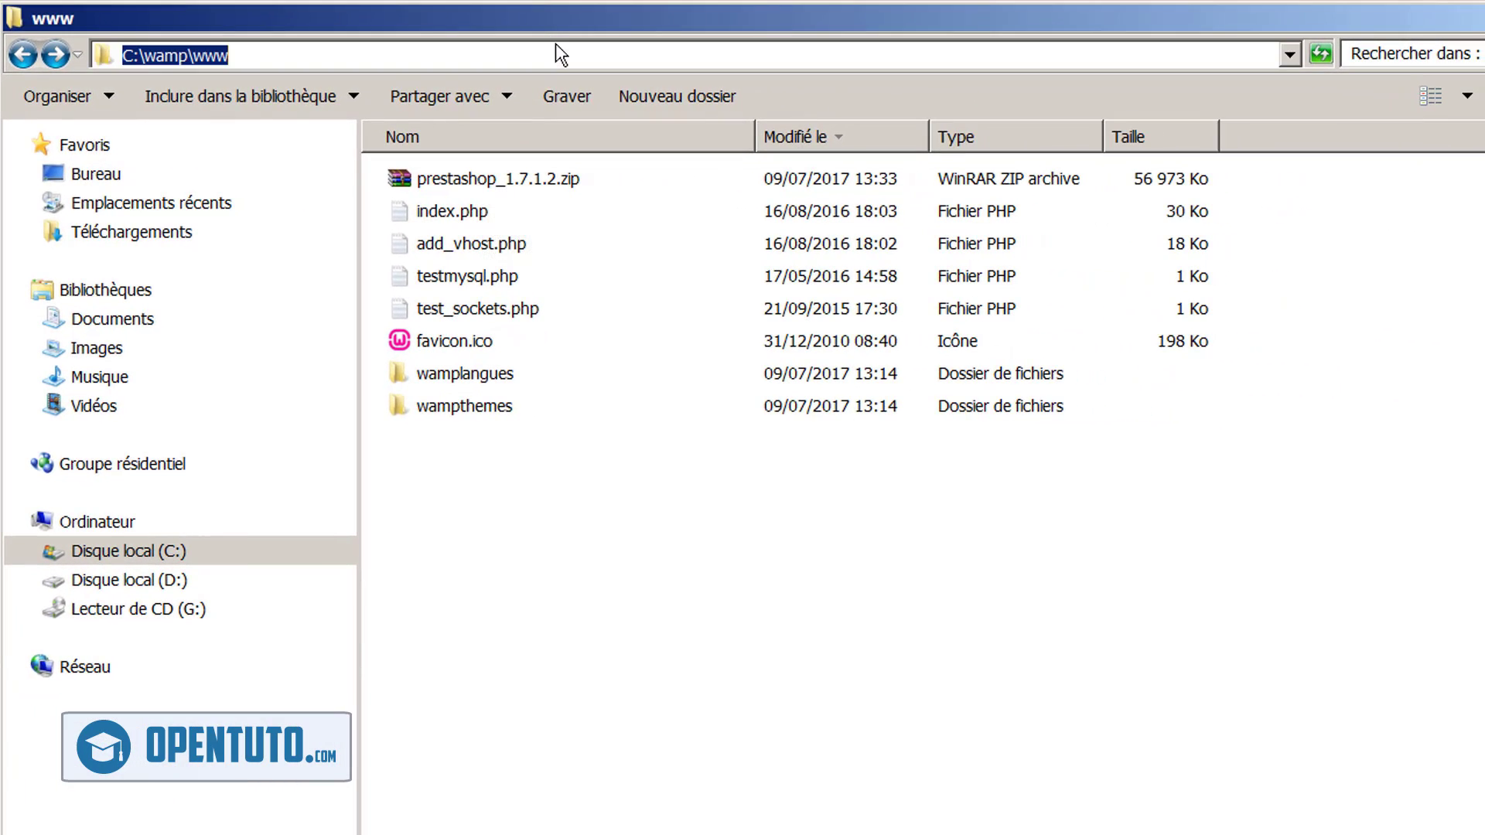
pyautogui.click(252, 56)
pyautogui.click(156, 554)
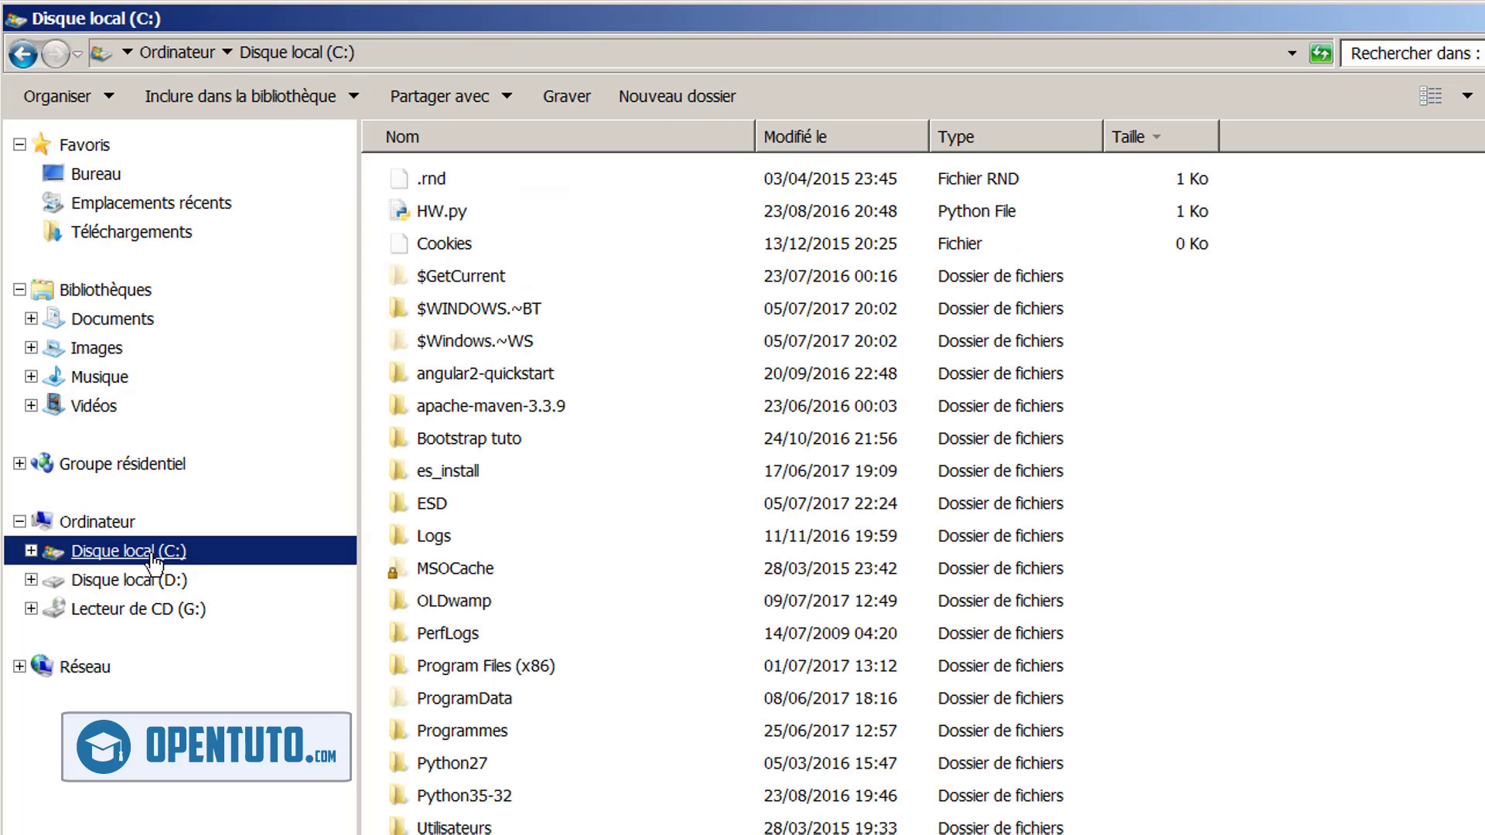
pyautogui.doubleClick(429, 833)
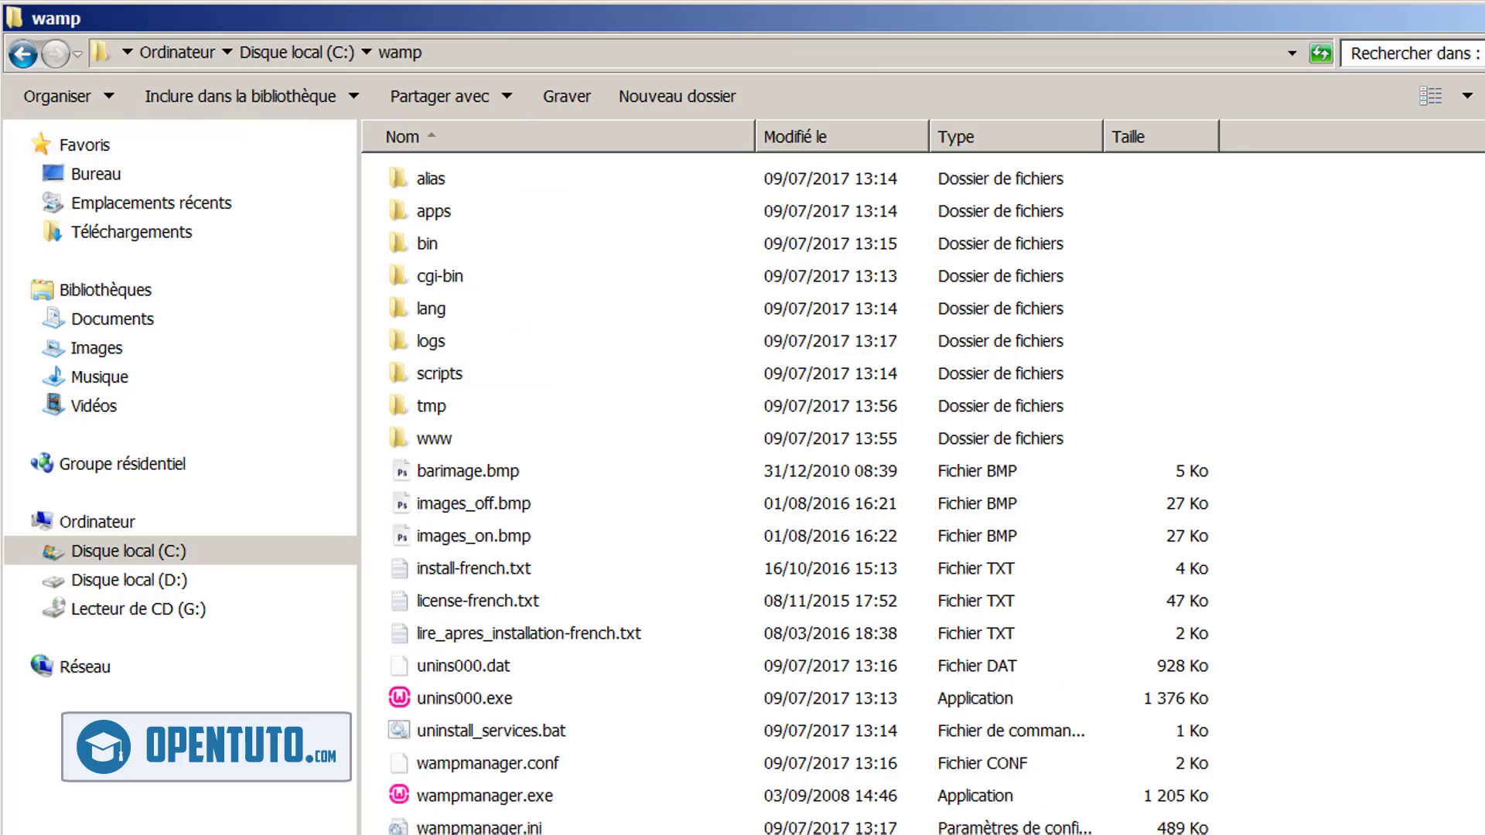
pyautogui.doubleClick(452, 433)
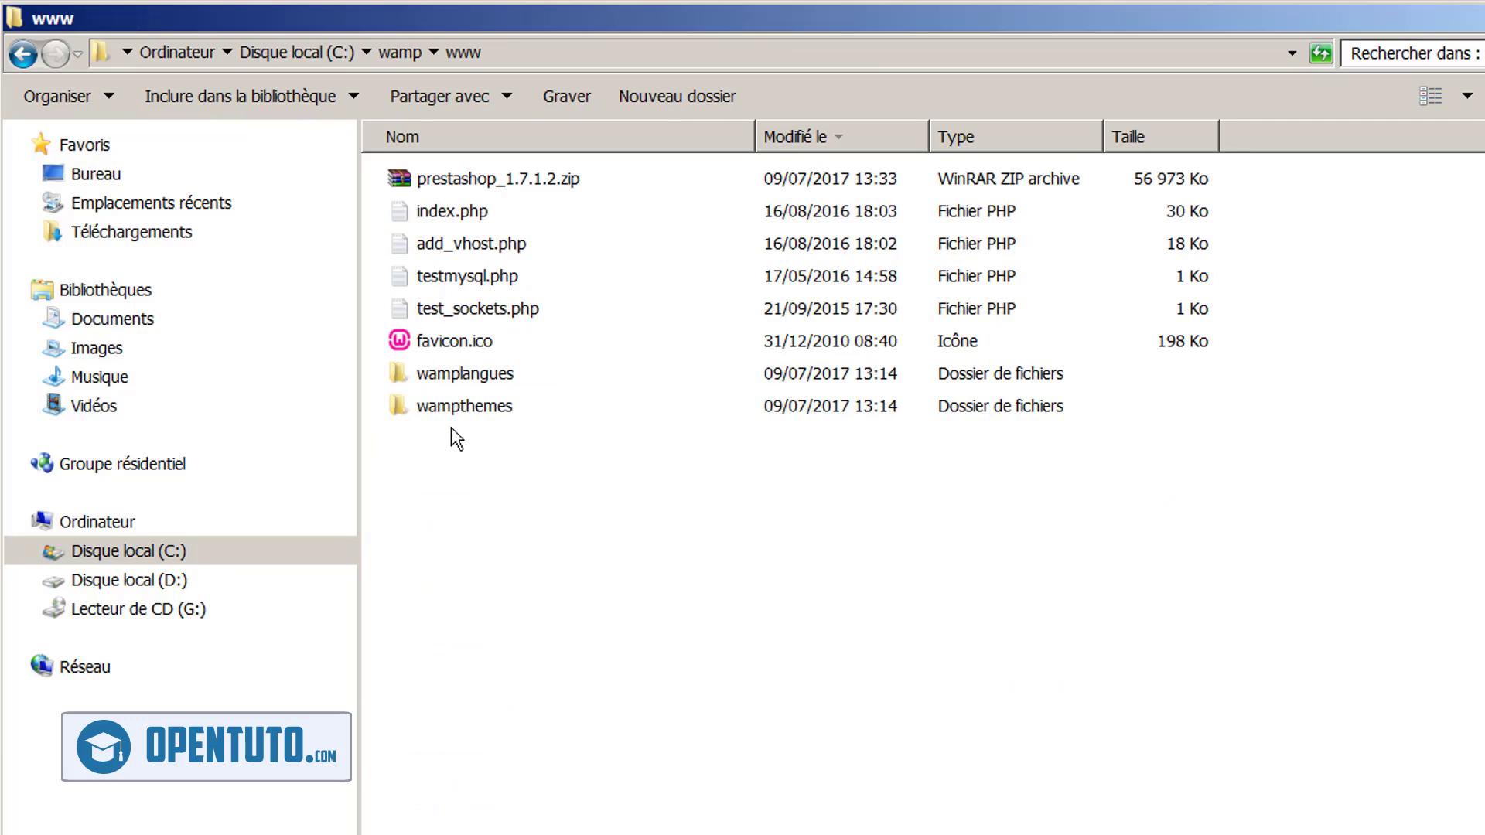
# Extract prestashop_1.7.1.2.zip to a prestashop_1.7.1.2 folder
pyautogui.click(467, 184)
pyautogui.rightClick(468, 184)
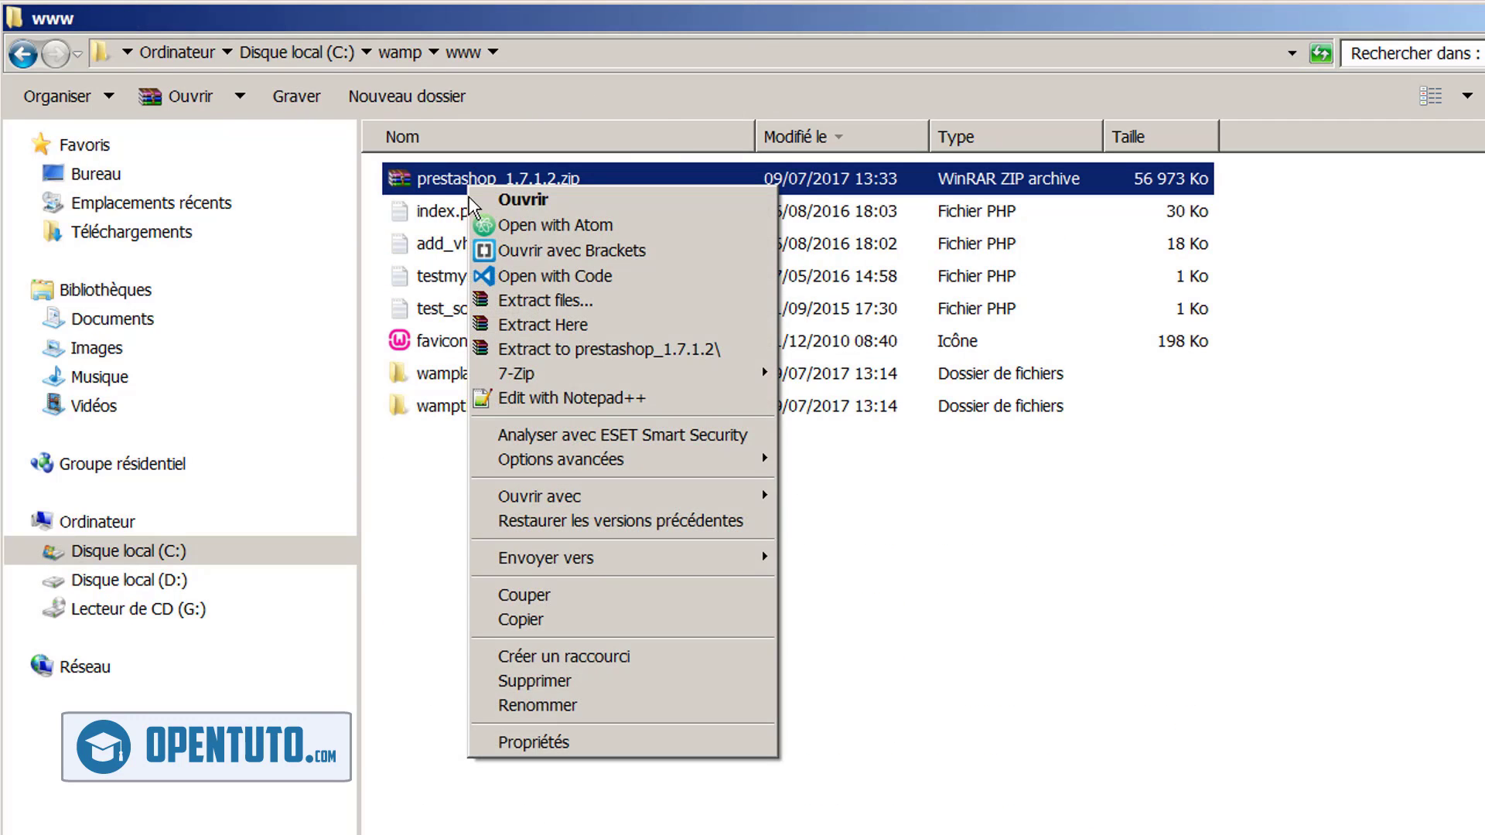
pyautogui.click(572, 350)
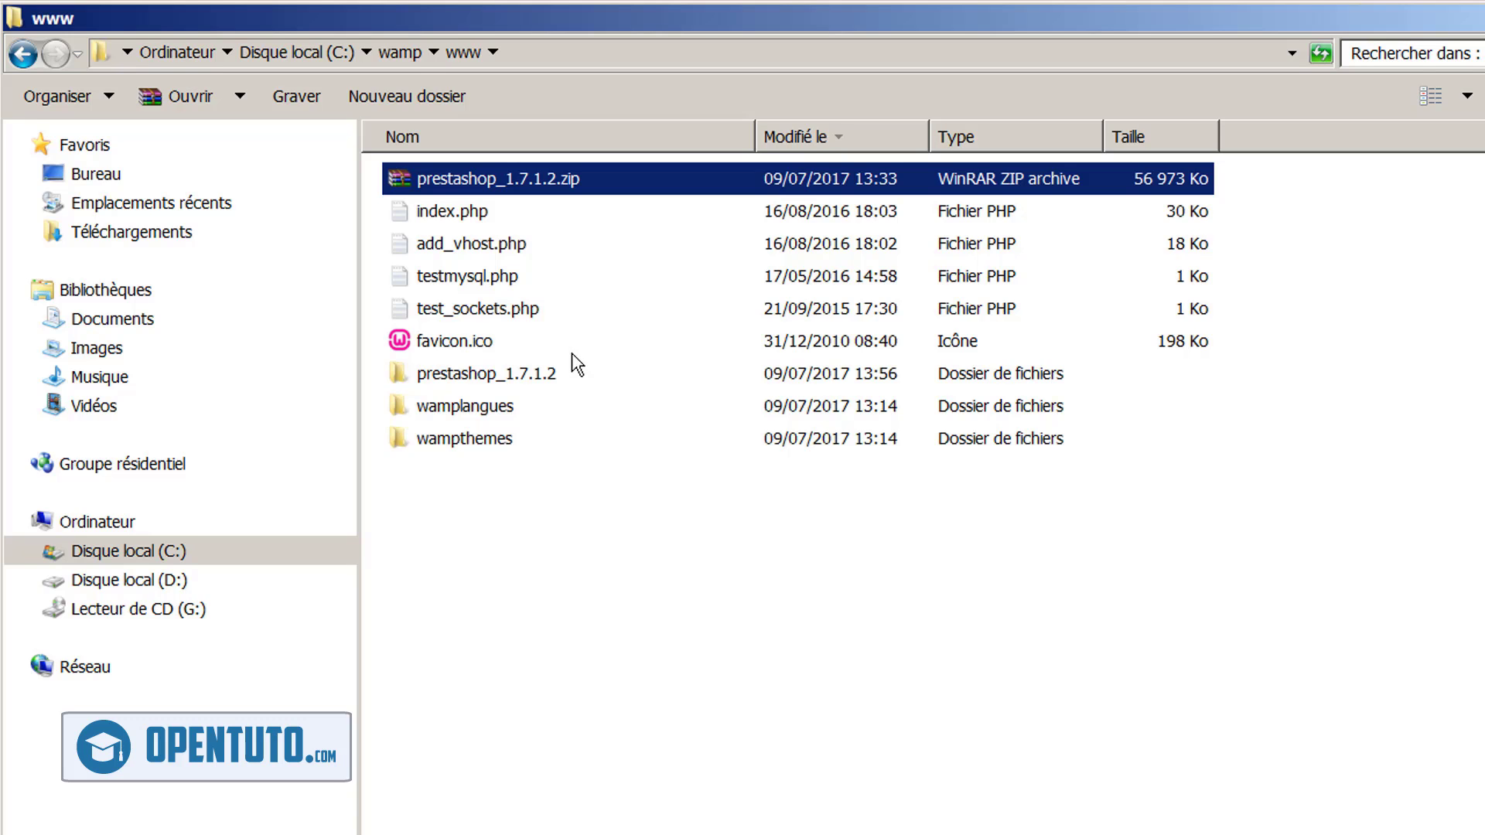
pyautogui.click(529, 375)
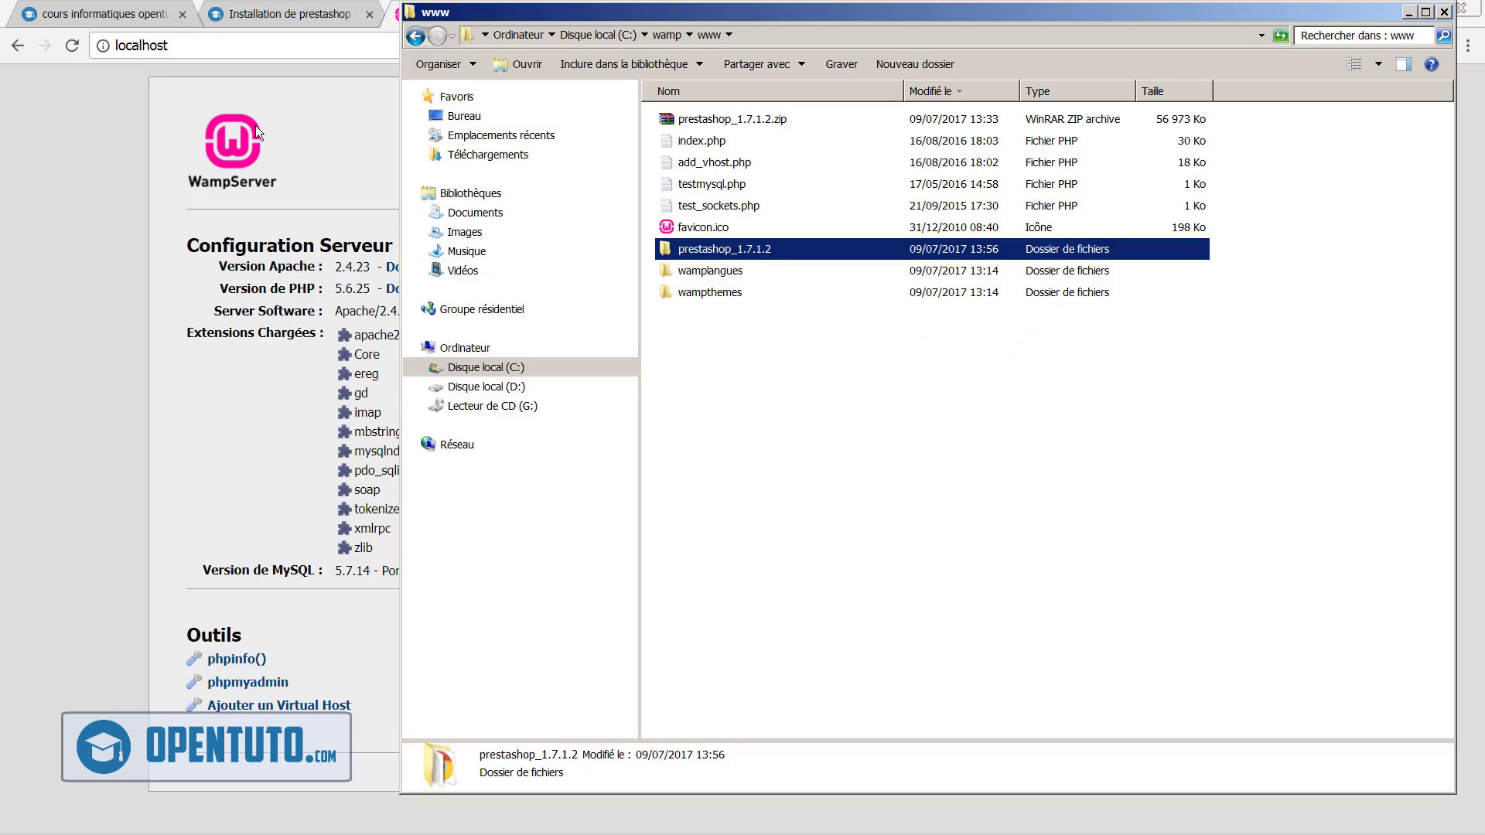
# Reload the localhost WampServer home page to list new projects
pyautogui.click(73, 192)
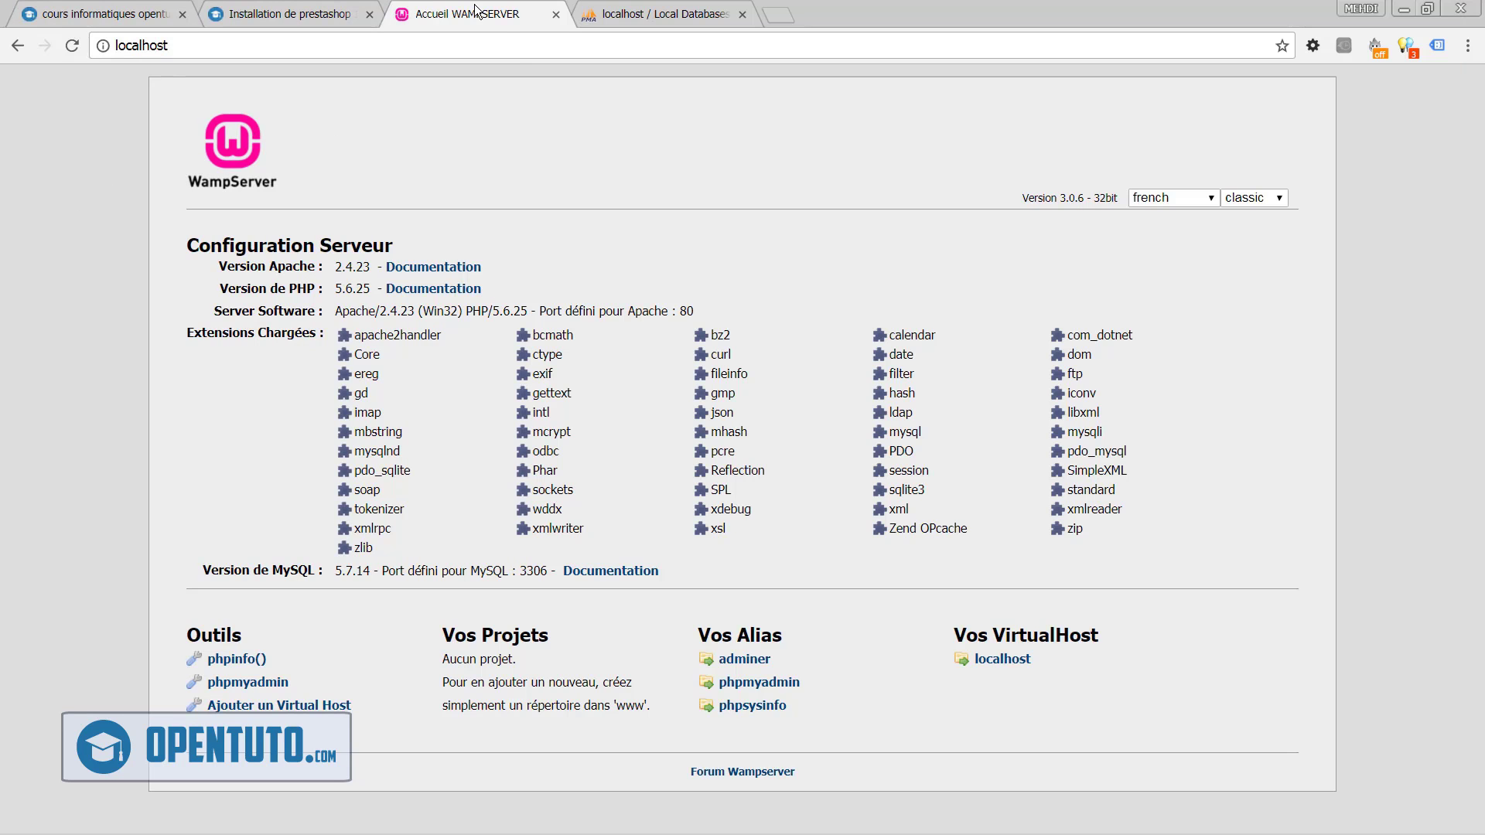
pyautogui.click(517, 52)
pyautogui.press('Return')
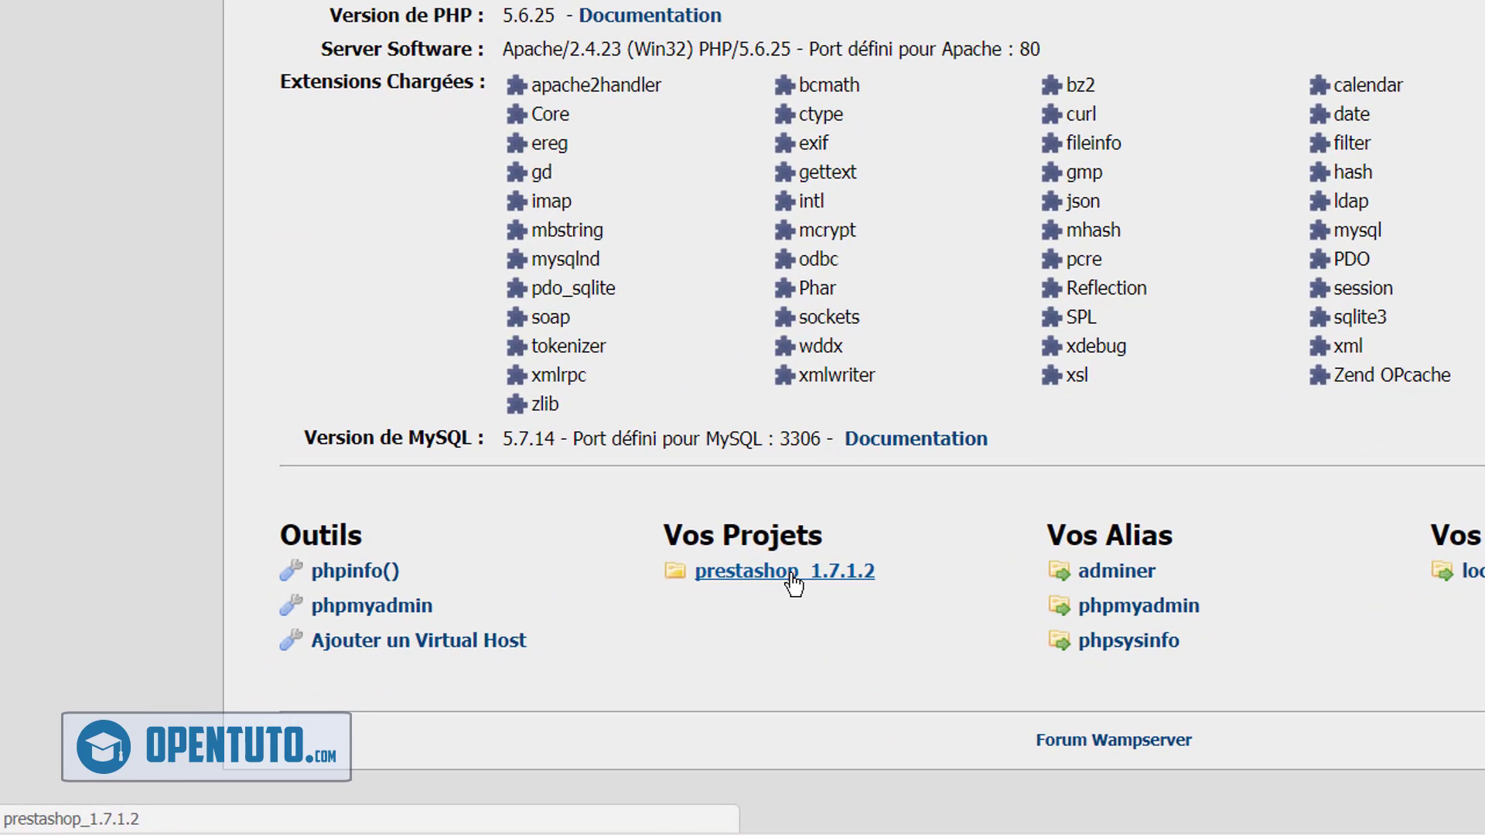
# Rename the prestashop_1.7.1.2 folder in www to prestashop
pyautogui.hotkey('alt', 'Tab')
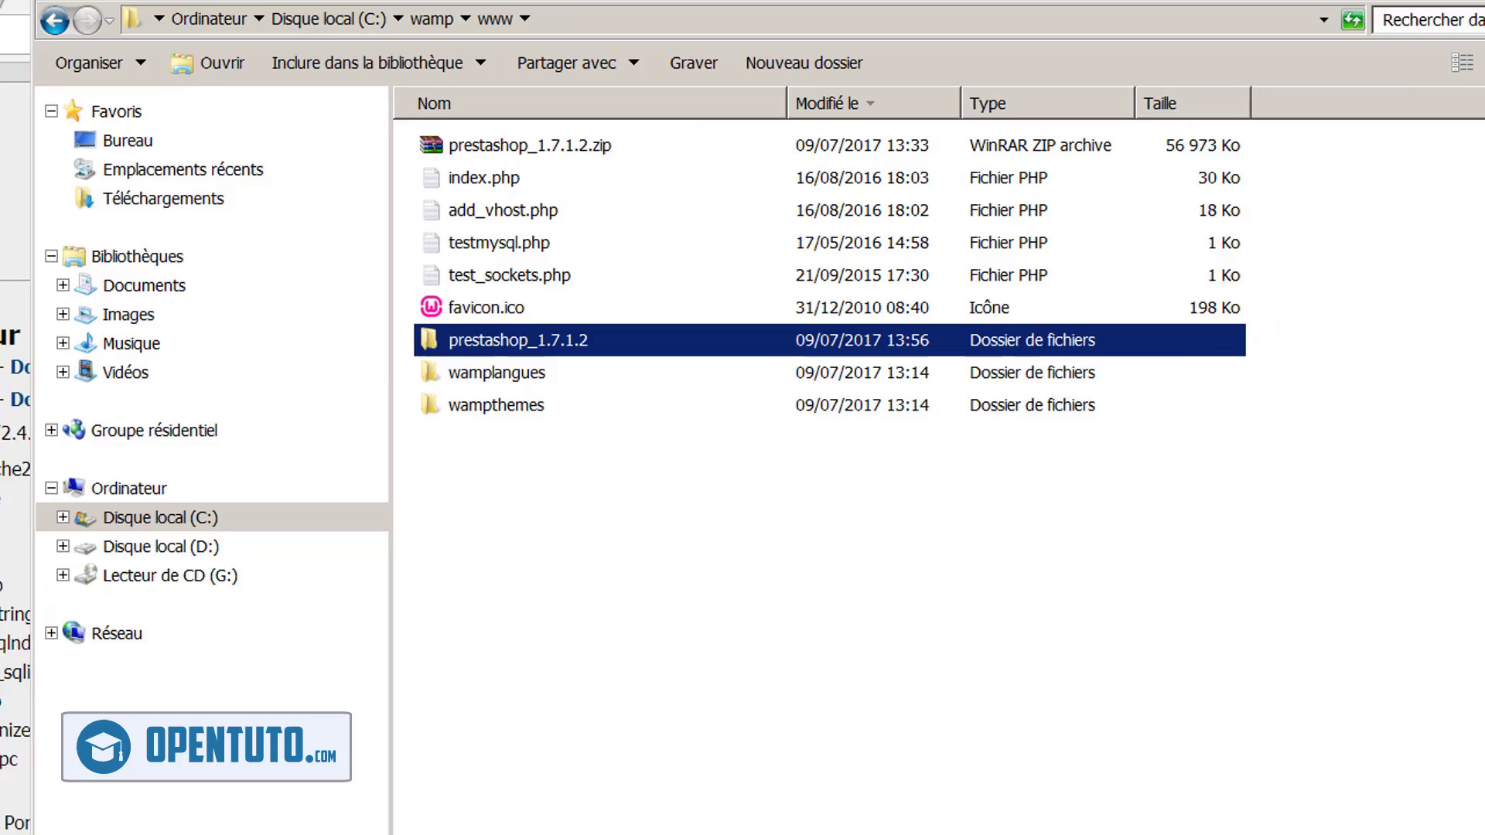
pyautogui.press('F2')
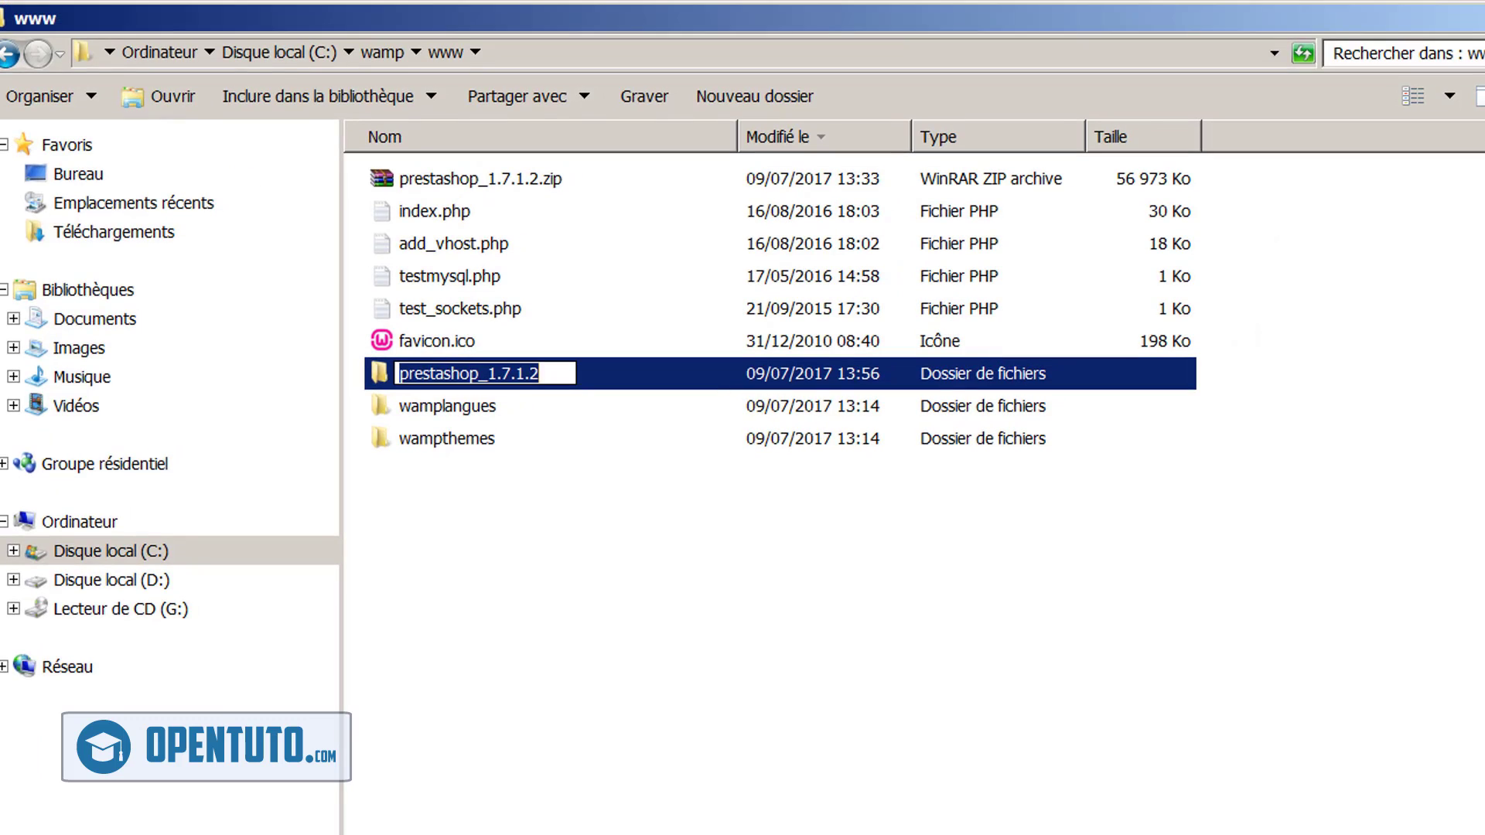
pyautogui.click(539, 374)
pyautogui.press('BackSpace')
pyautogui.press('BackSpace')
pyautogui.press('BackSpace')
pyautogui.press('BackSpace')
pyautogui.press('BackSpace')
pyautogui.press('BackSpace')
pyautogui.press('BackSpace')
pyautogui.press('BackSpace')
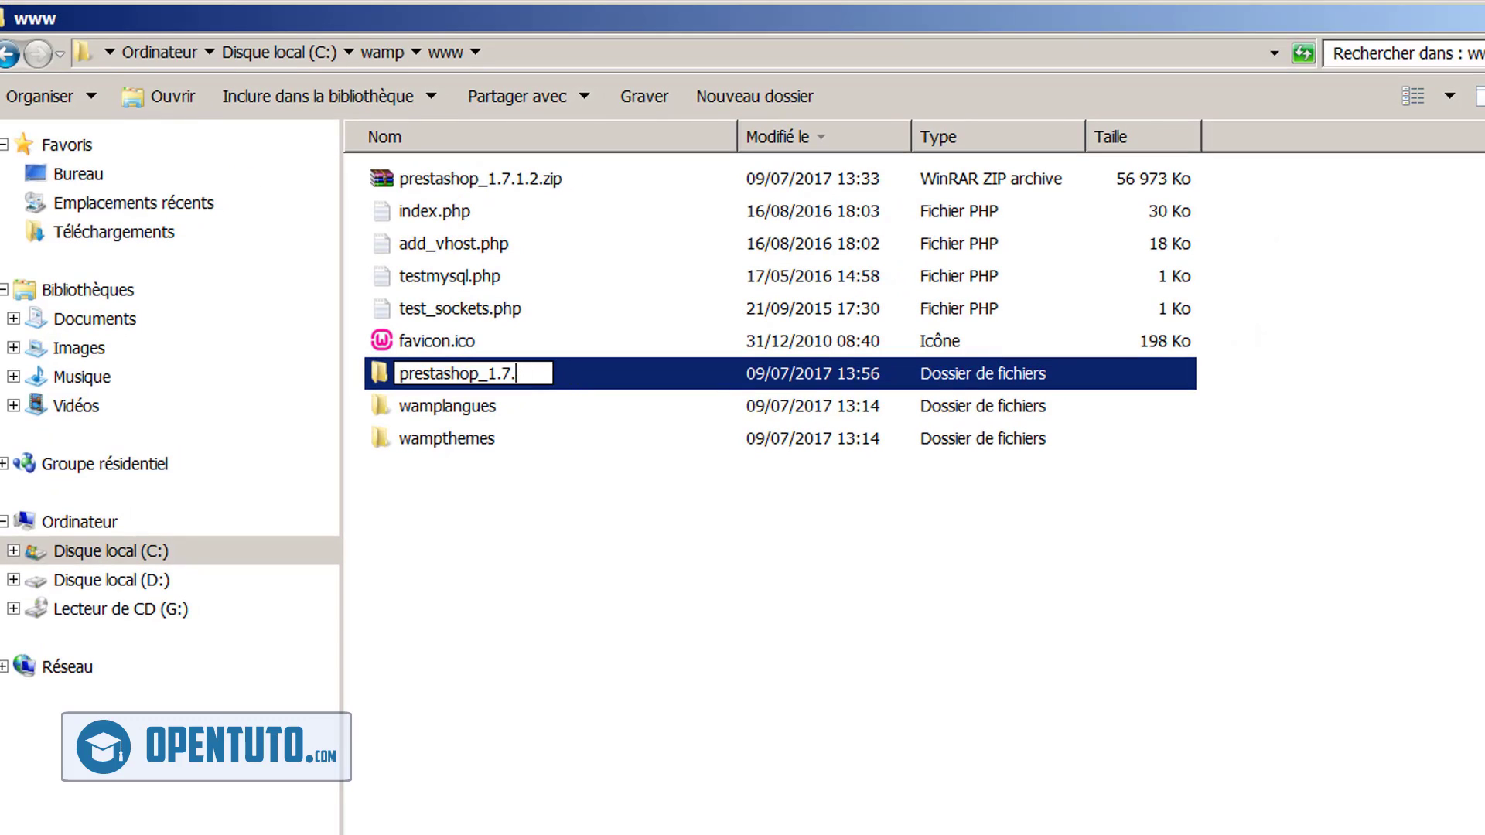
pyautogui.press('Return')
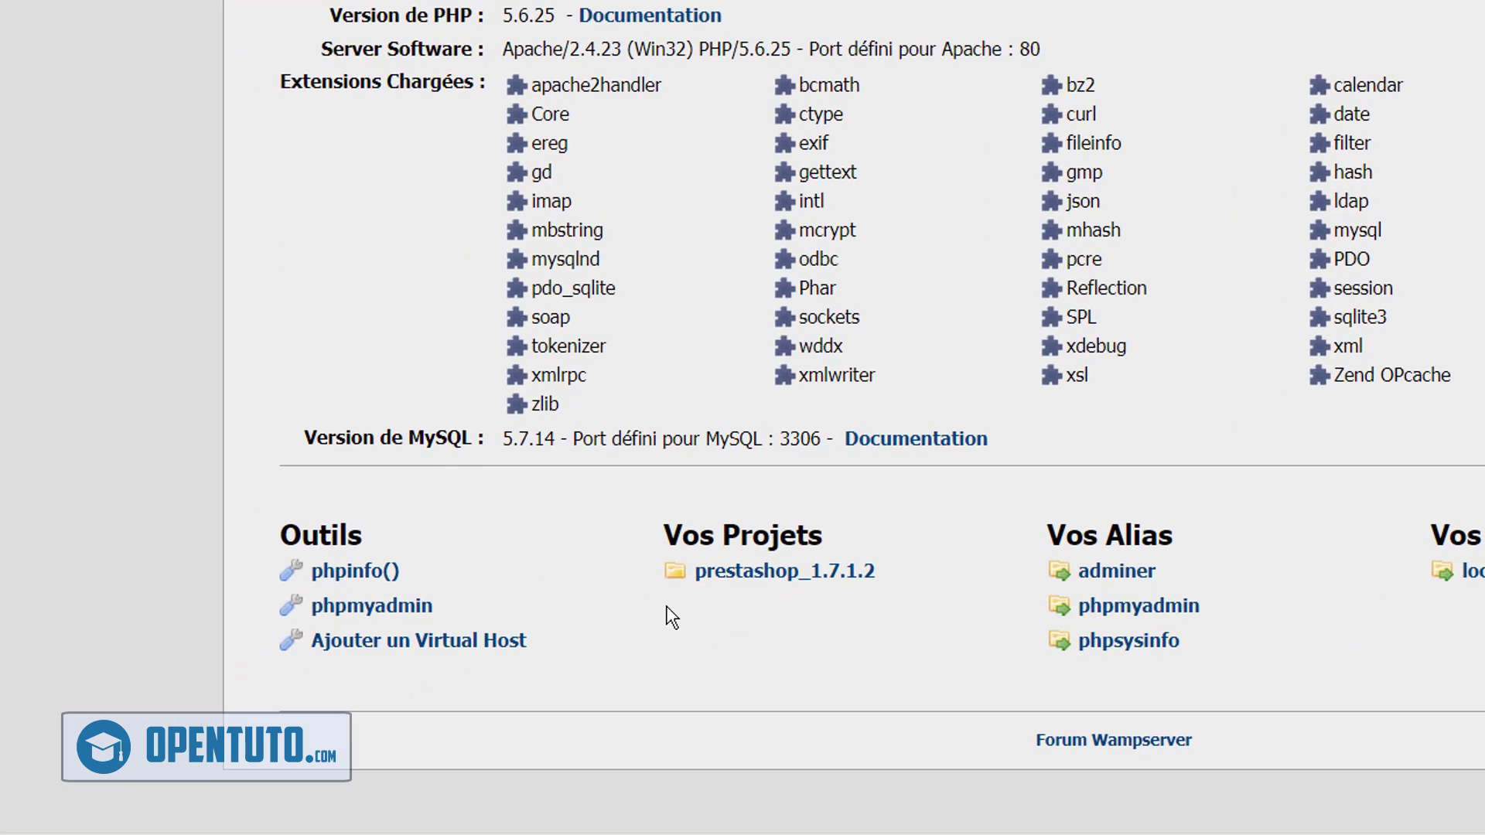
# Refresh localhost, open the prestashop project, and prefix its address with localhost/
pyautogui.press('F5')
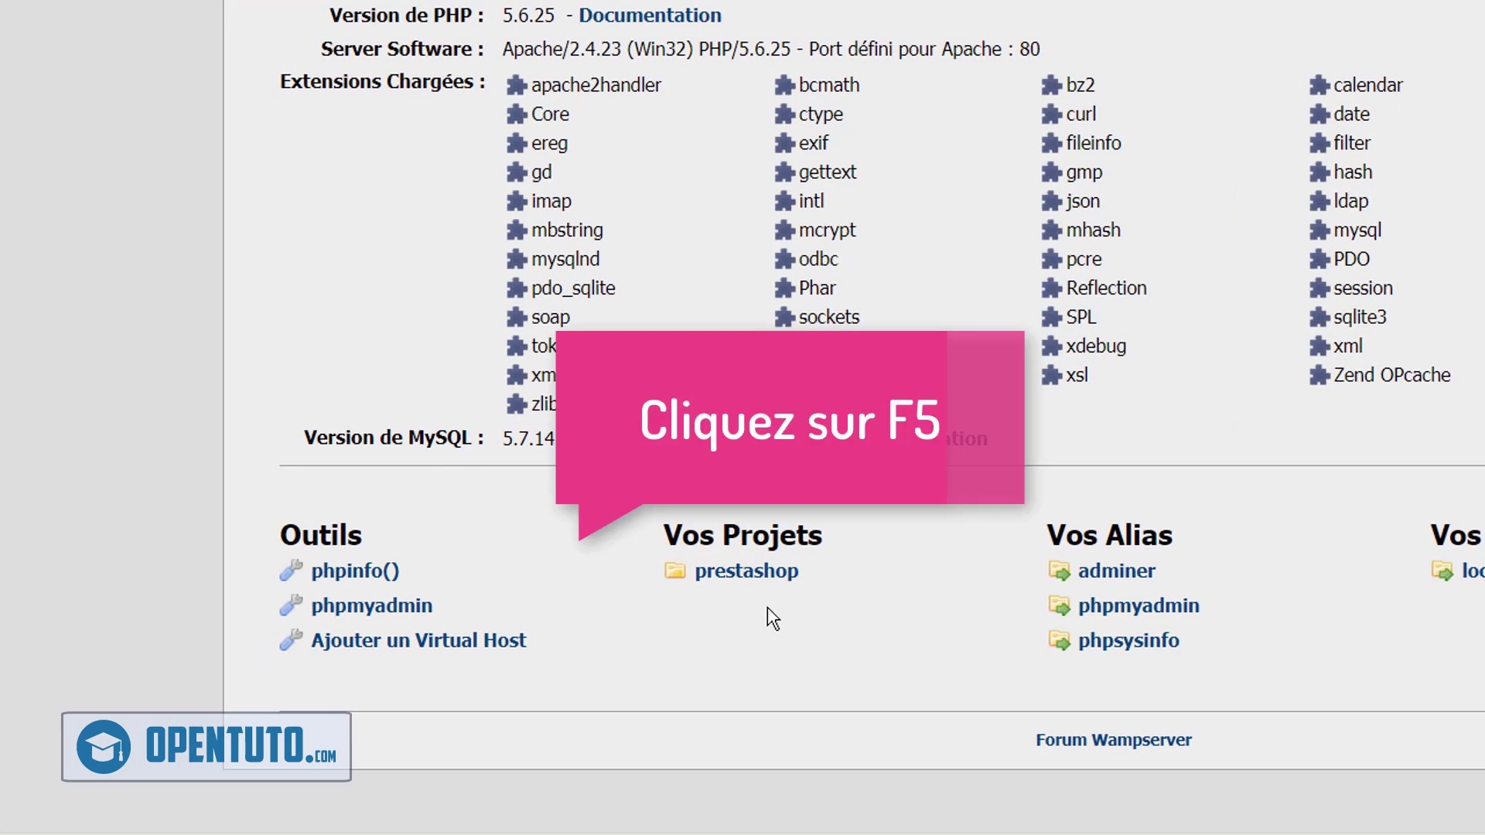
pyautogui.click(770, 589)
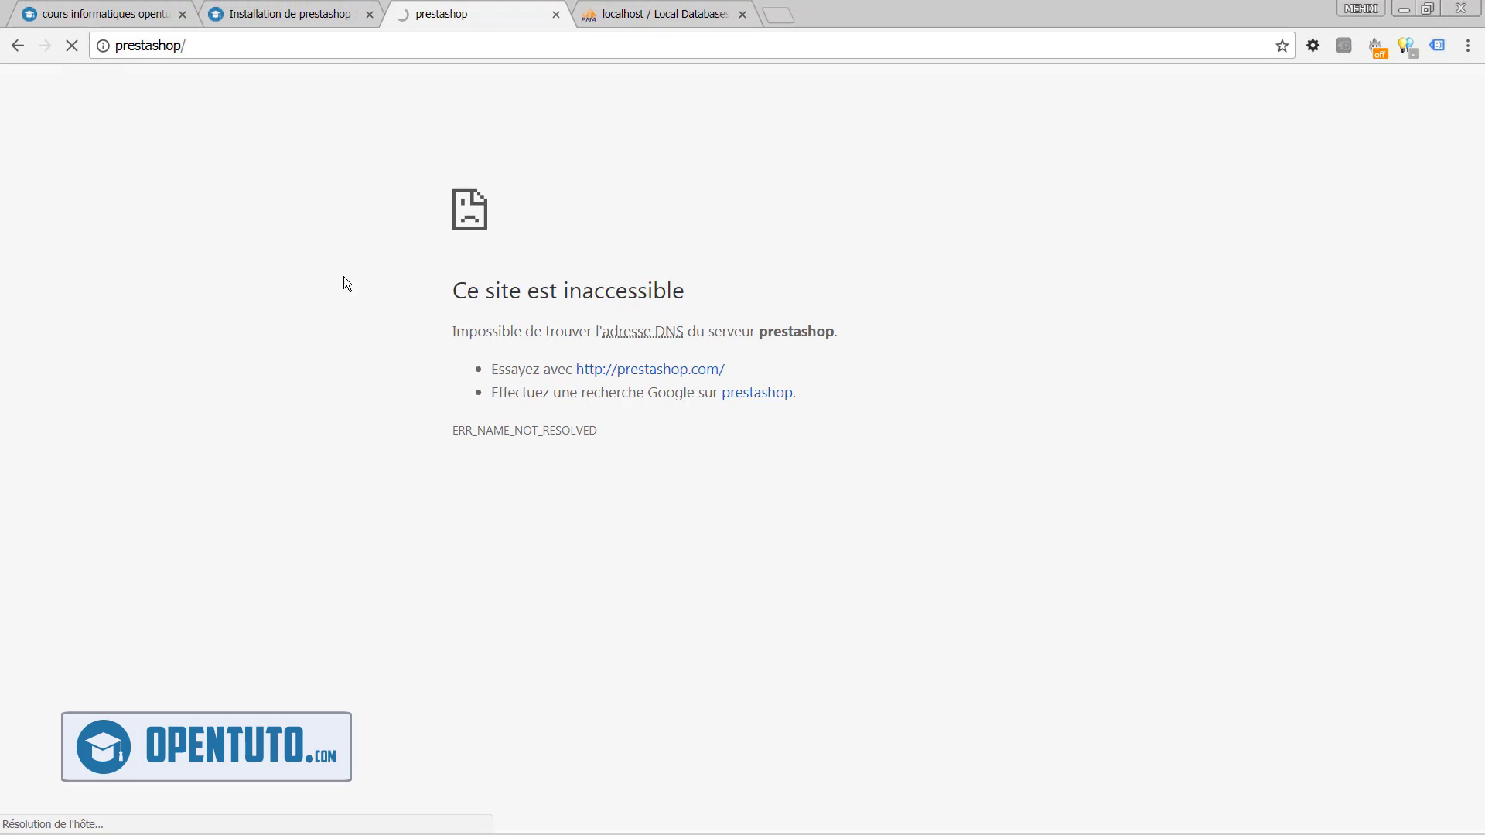
pyautogui.click(292, 48)
pyautogui.press('Home')
pyautogui.write('localho')
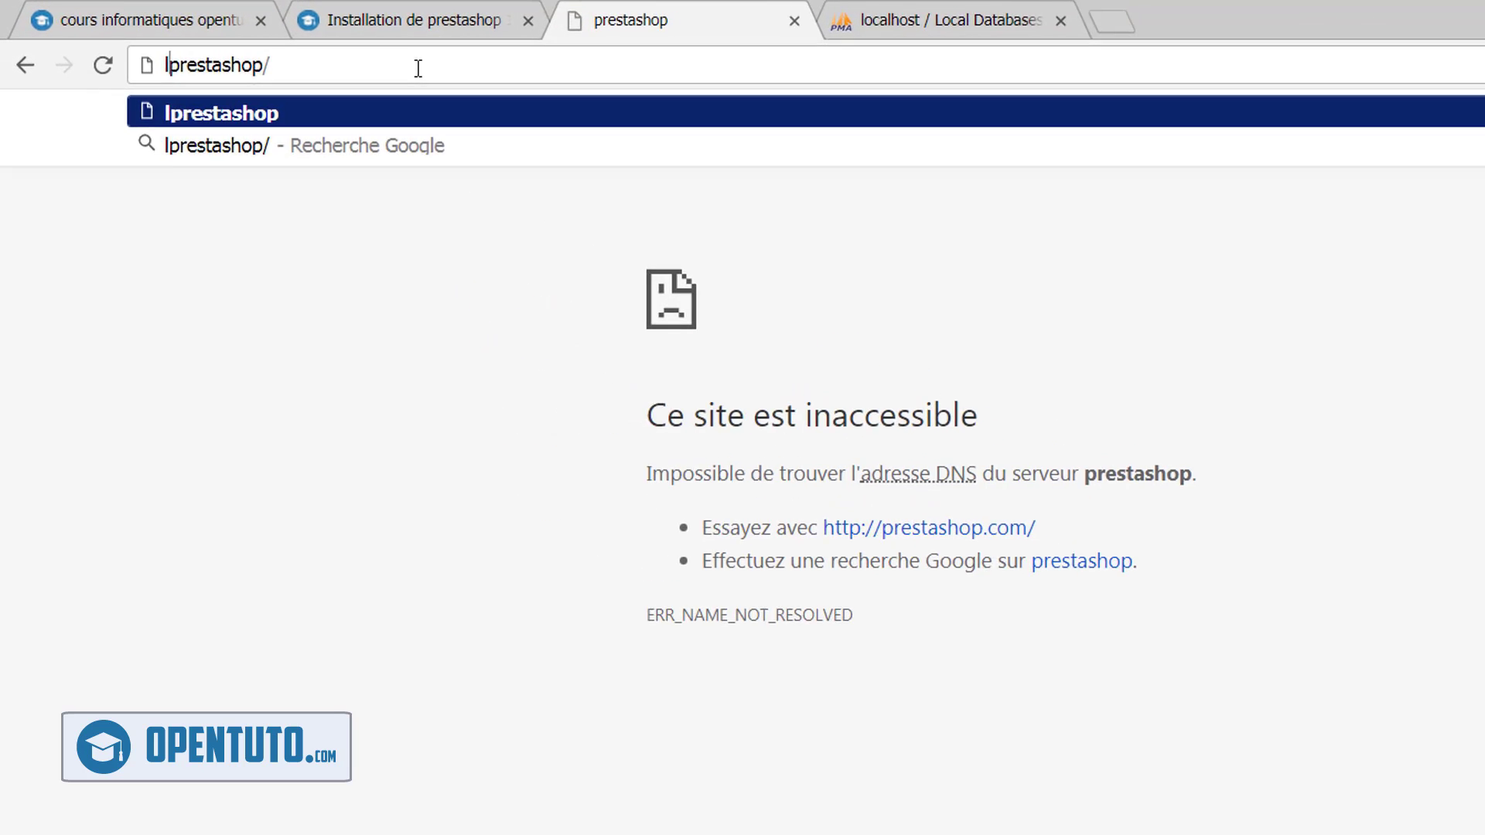
pyautogui.write('st')
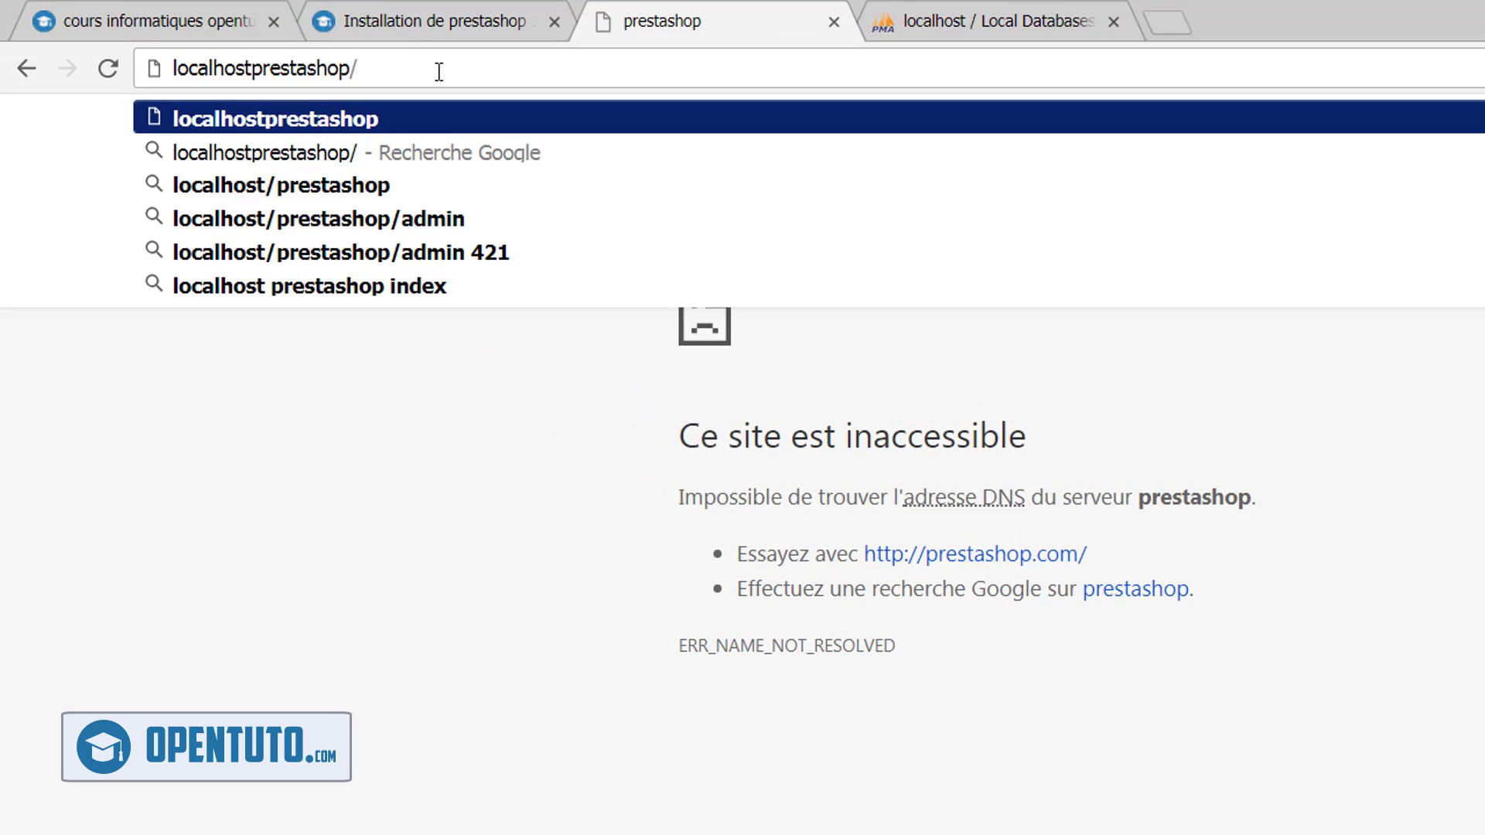
pyautogui.write('/')
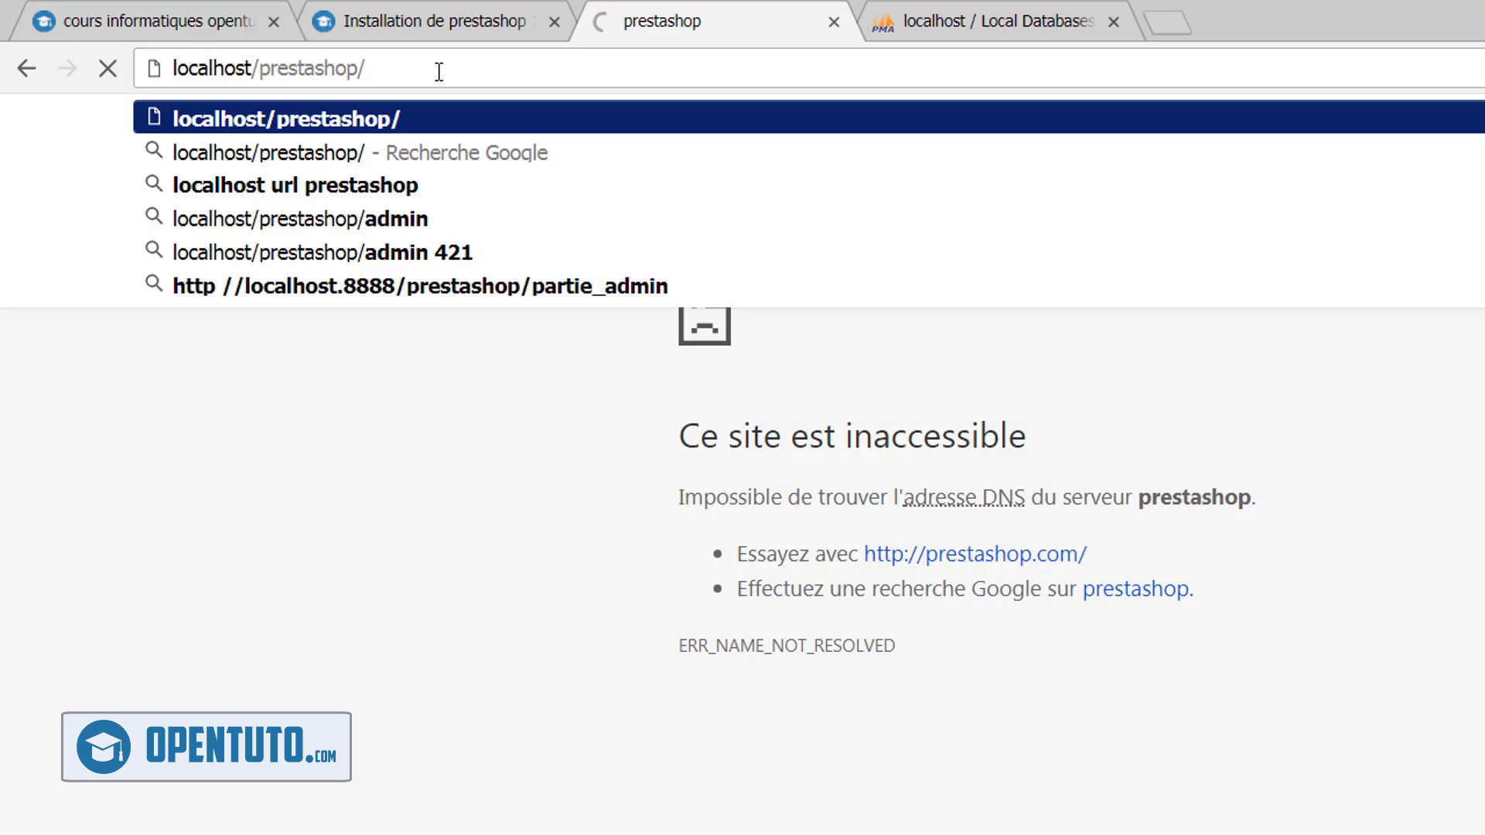
# Load localhost/prestashop to bring up the PrestaShop 1.7.1.2 Installation Assistant
pyautogui.press('Return')
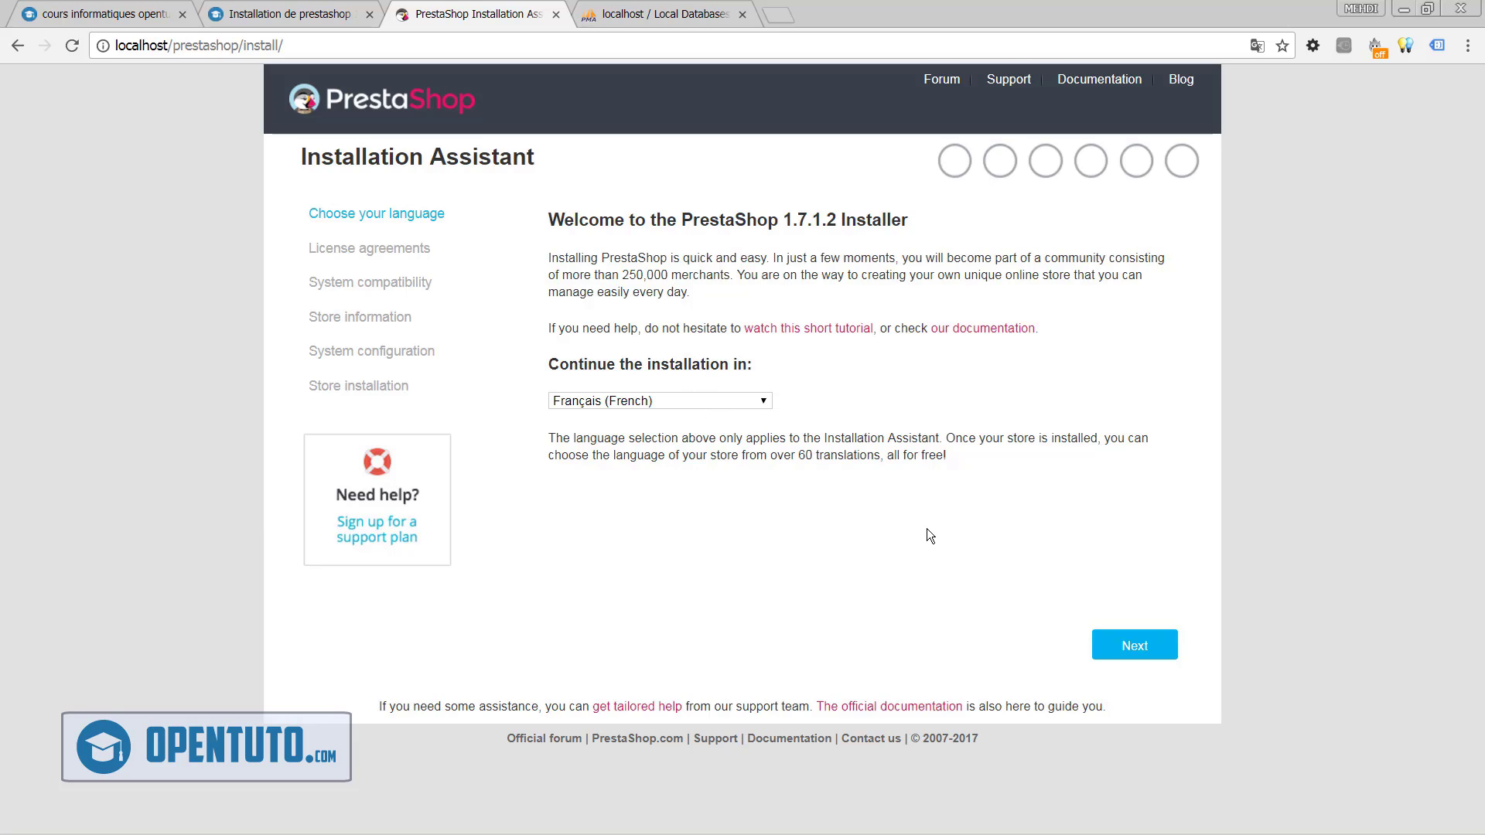
# Continue in Français and accept the licence terms to reach the compatibility check
pyautogui.click(1150, 653)
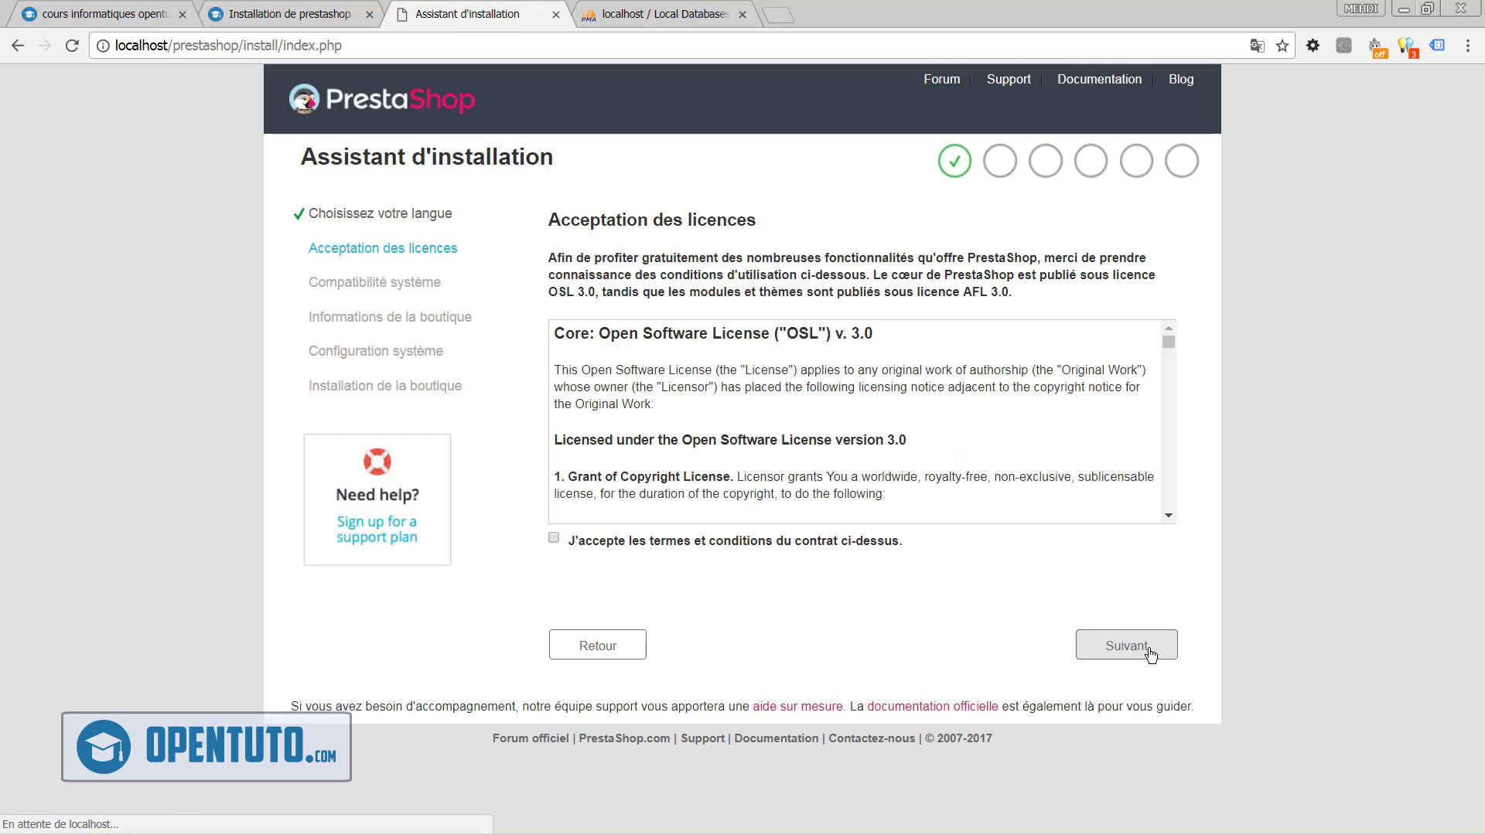
pyautogui.click(780, 544)
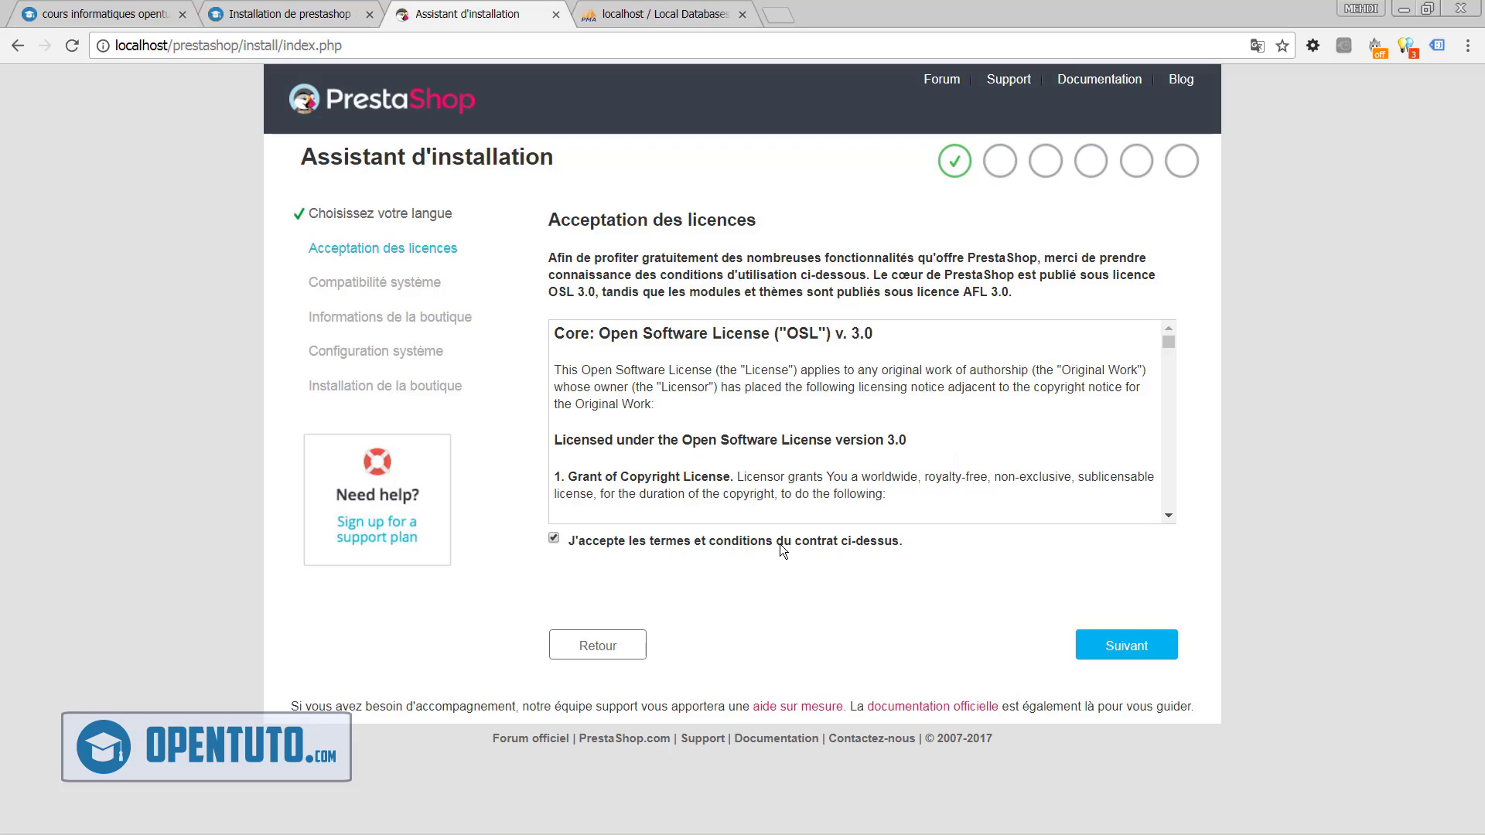
pyautogui.click(1129, 655)
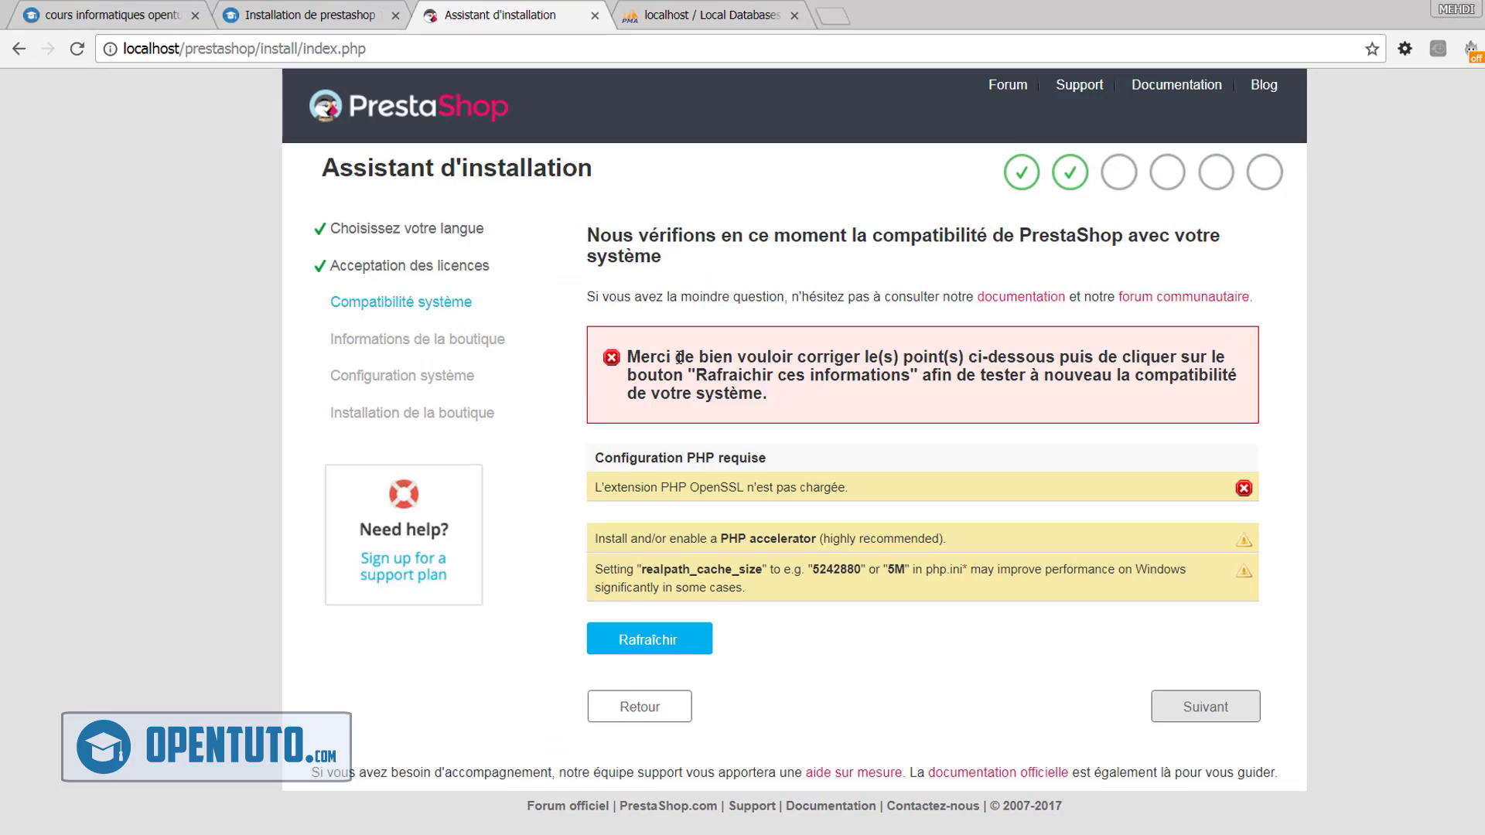
# Review the OpenSSL not-loaded error and re-run the compatibility check
pyautogui.moveTo(700, 350); pyautogui.dragTo(1115, 349)
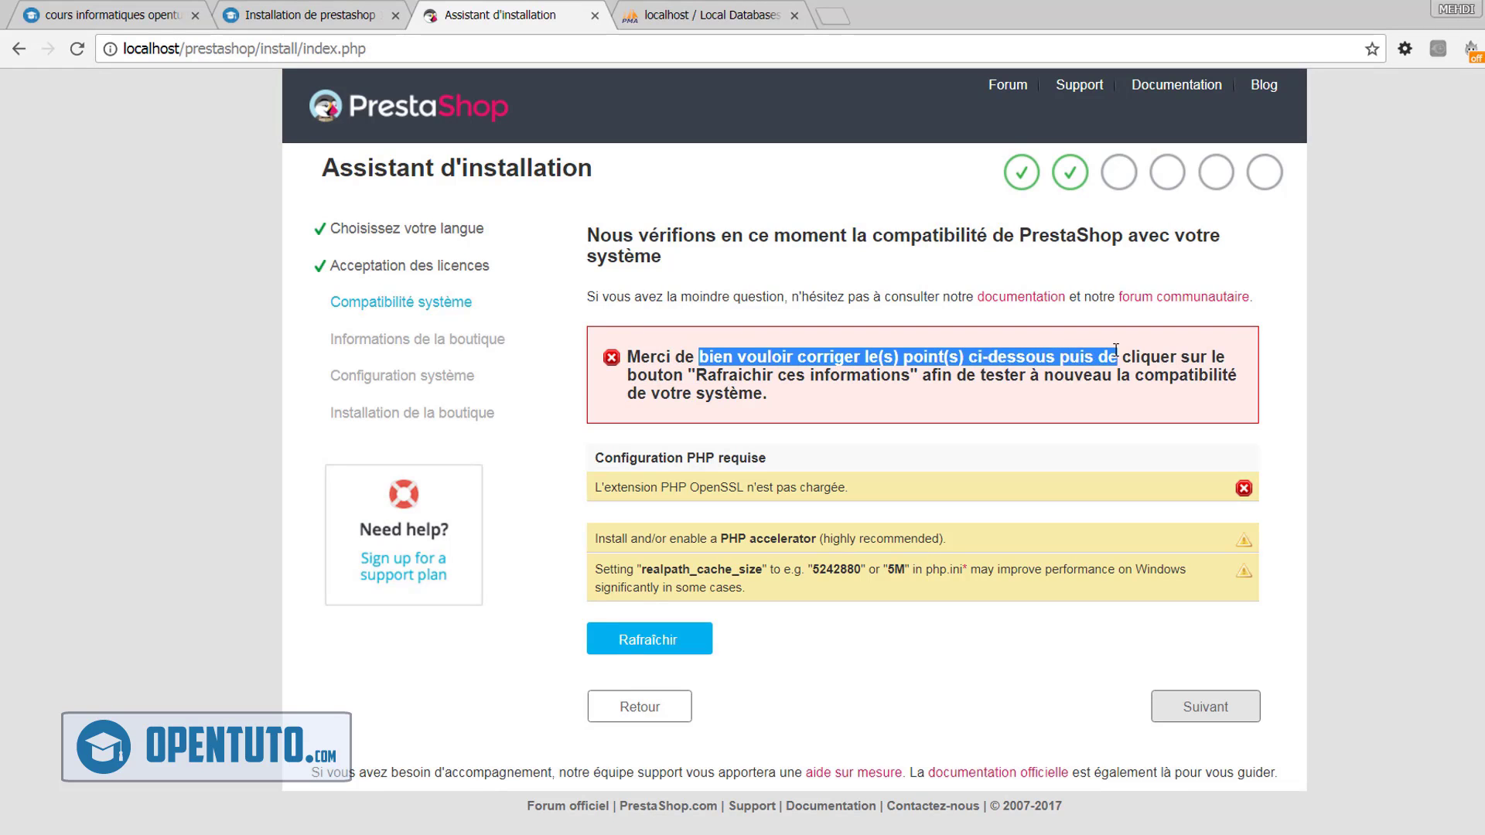
pyautogui.click(1115, 350)
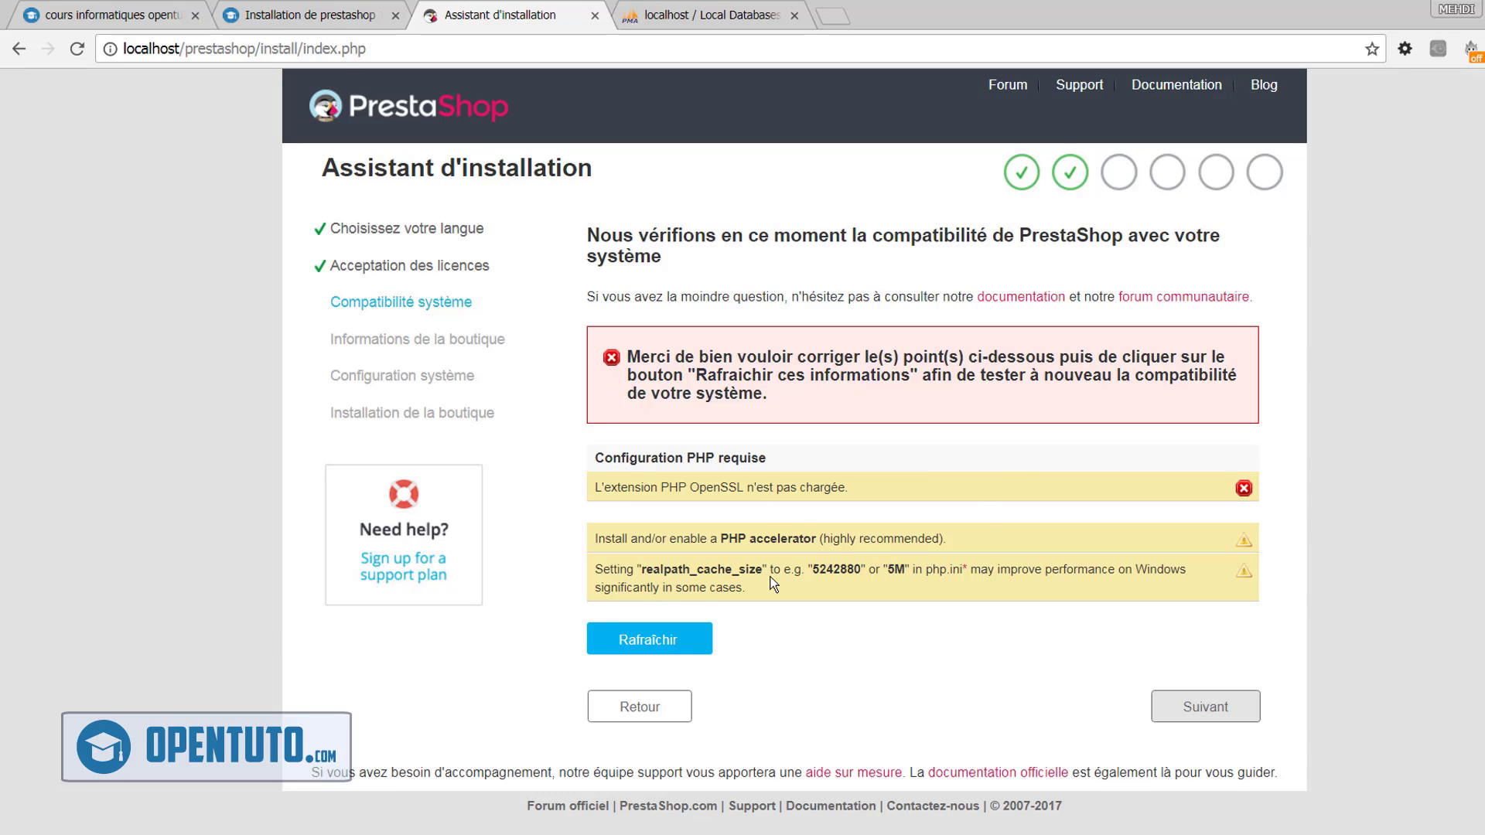
pyautogui.click(633, 641)
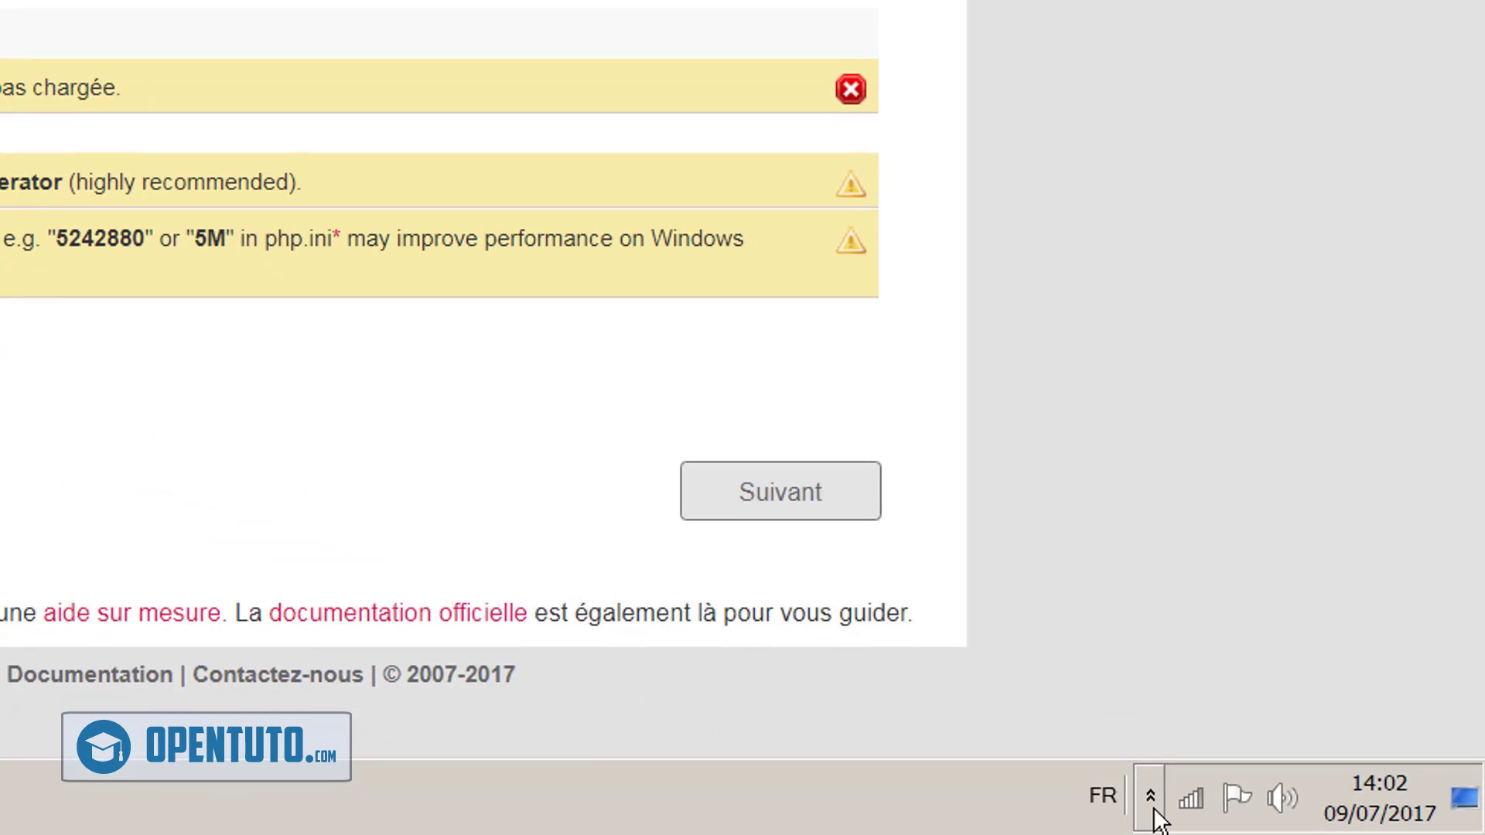
# Enable php_openssl under PHP > Extensions PHP in the WampServer tray menu
pyautogui.click(1316, 815)
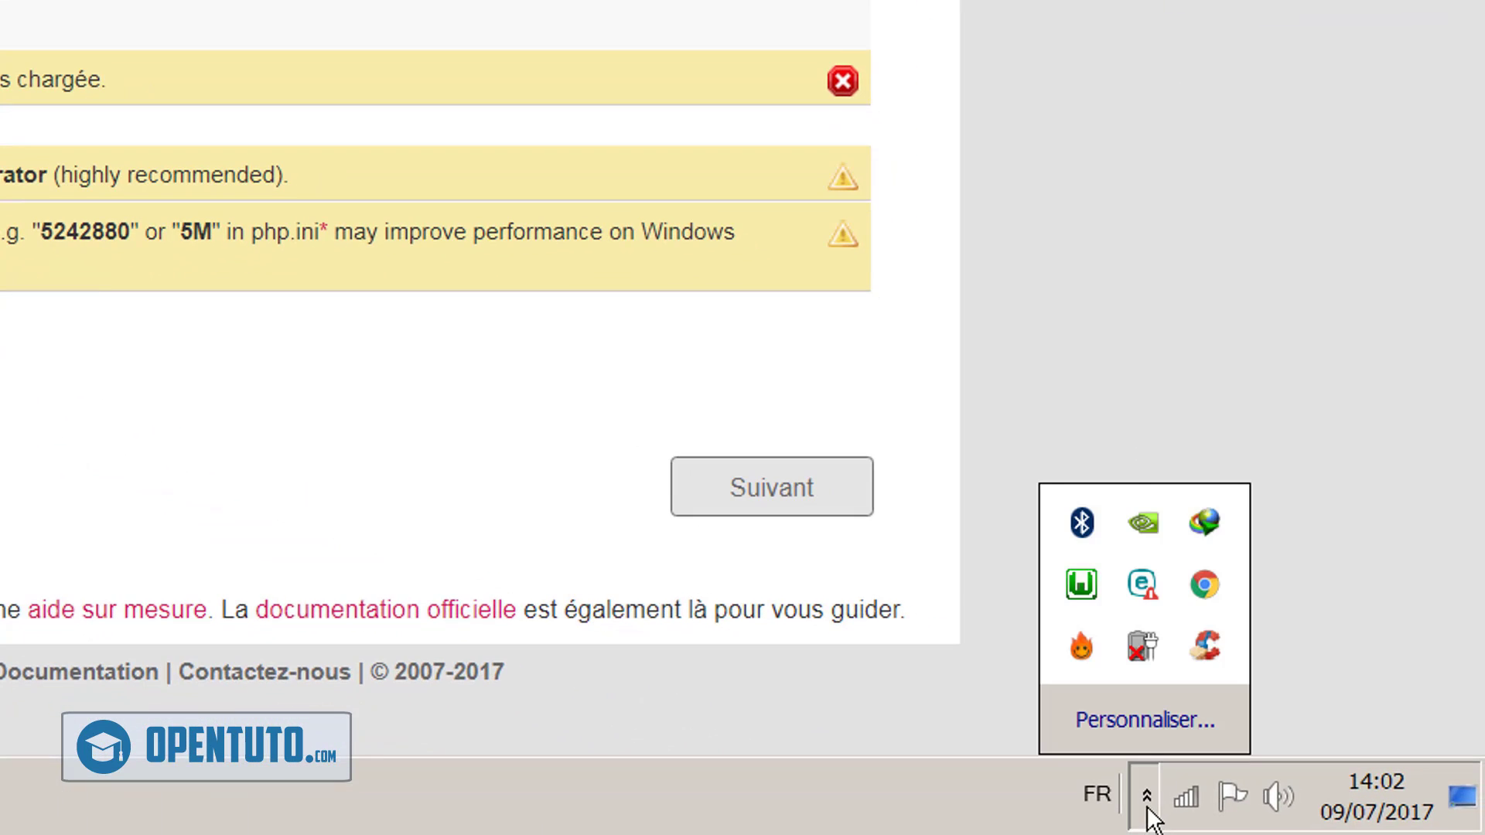
pyautogui.click(1088, 582)
pyautogui.moveTo(1199, 408)
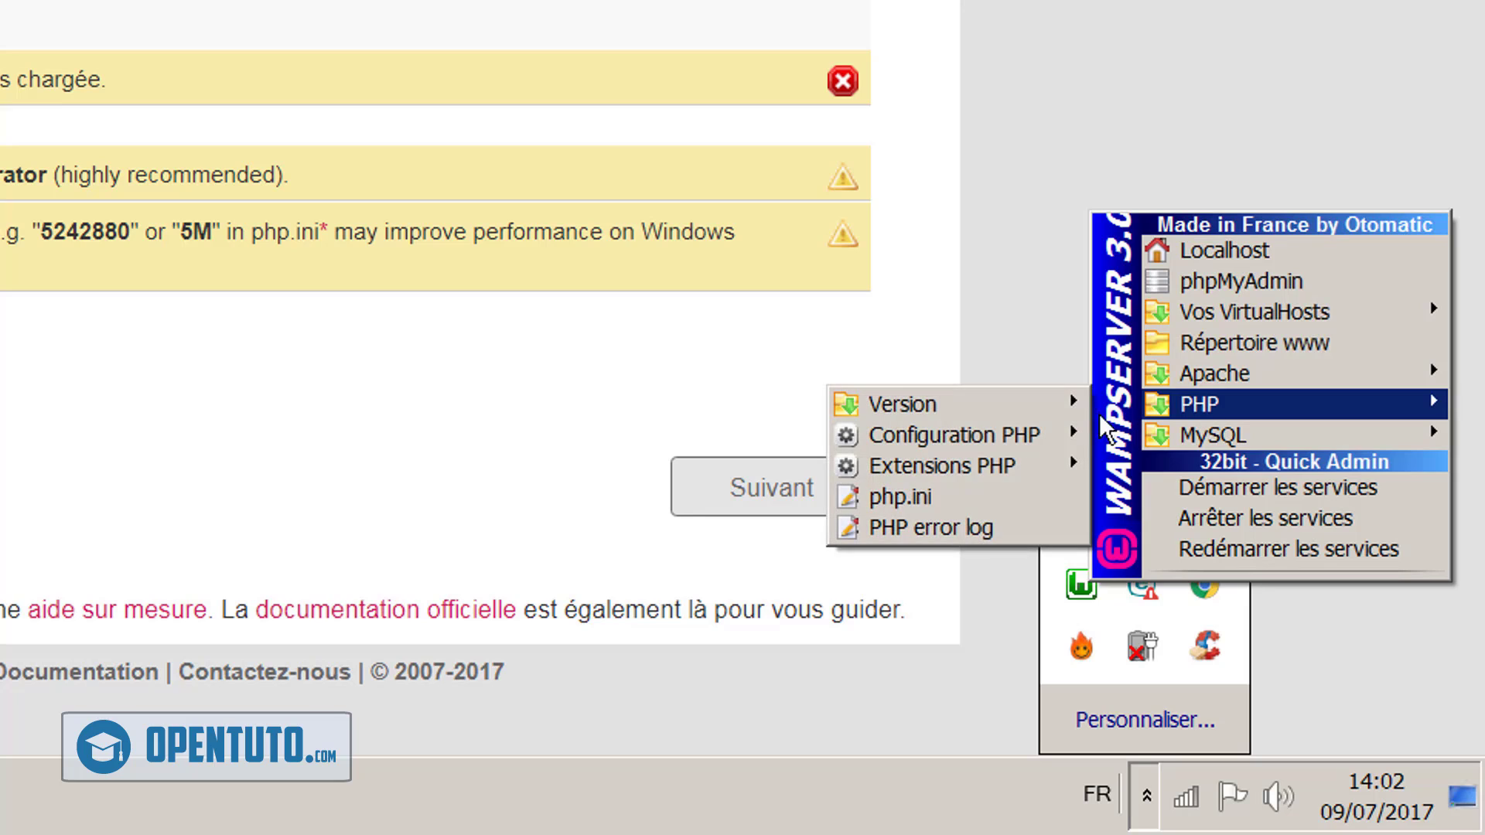
pyautogui.moveTo(1038, 470)
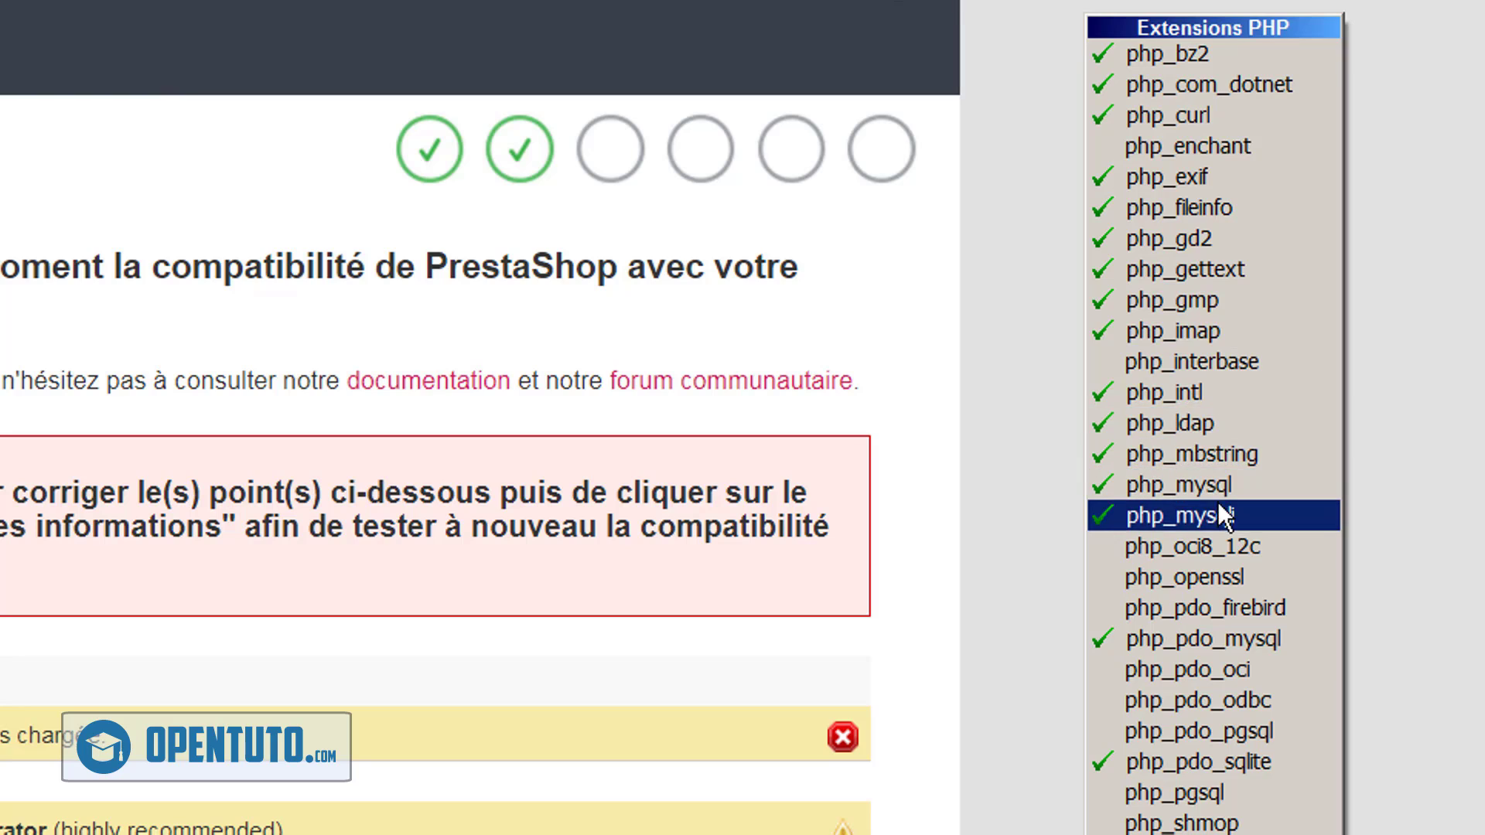
pyautogui.click(1116, 579)
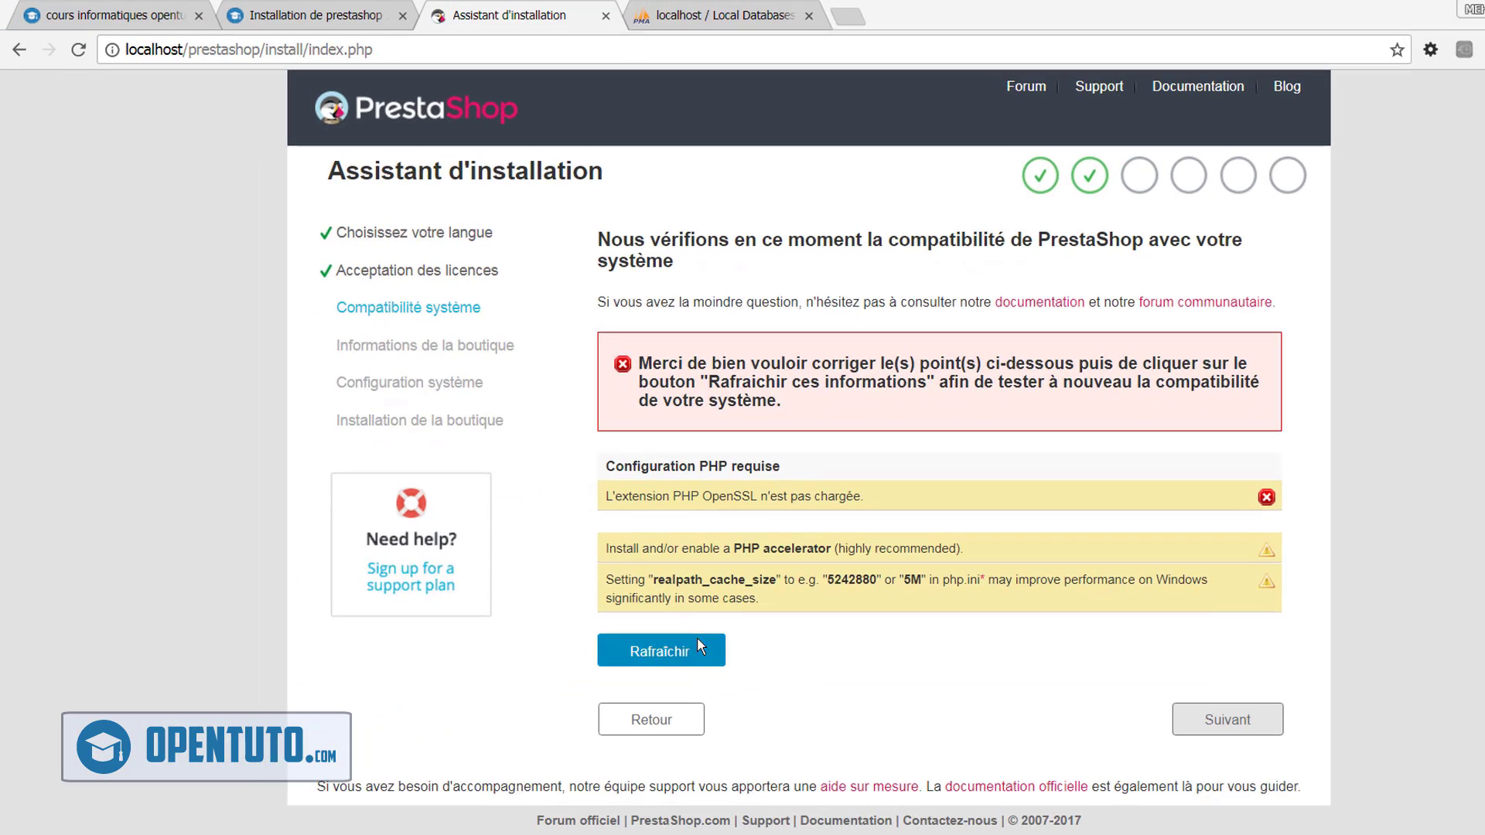
# Refresh until compatibility passes, then continue to the store information form
pyautogui.click(679, 652)
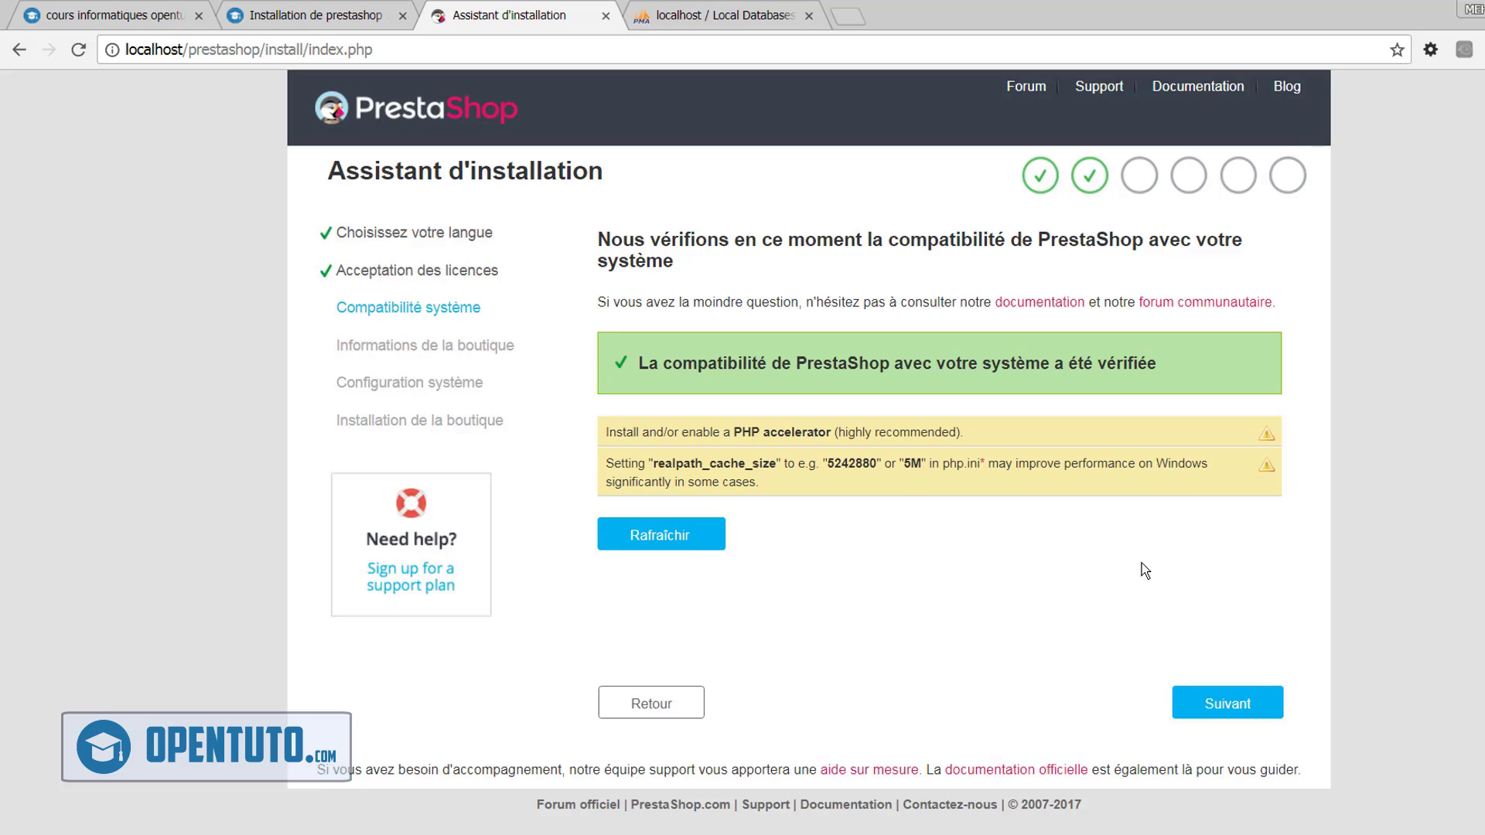
pyautogui.click(1240, 710)
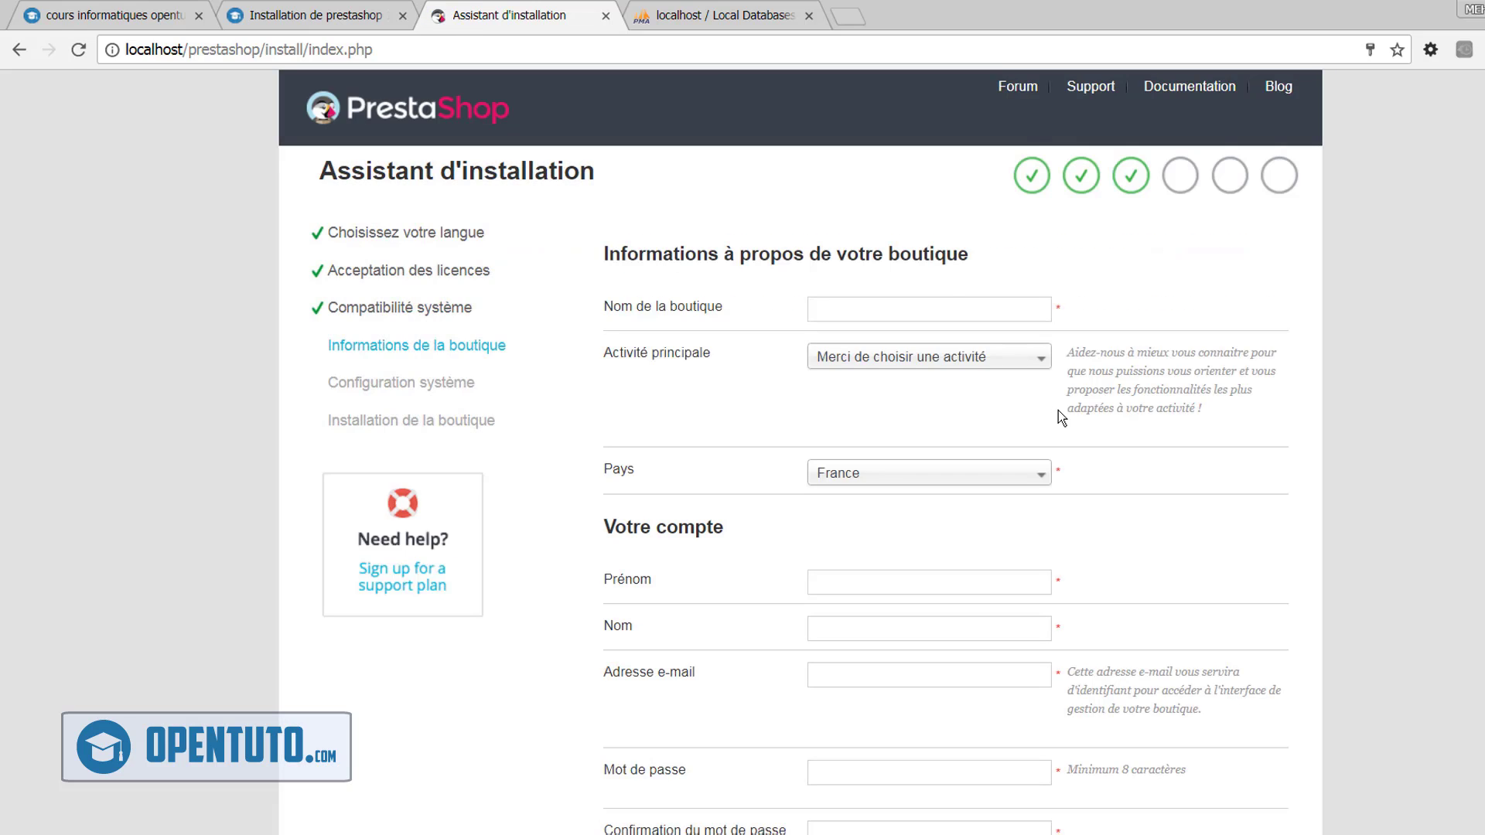
# Name the shop 'maboutique' and set its main activity to Bijouterie
pyautogui.click(953, 302)
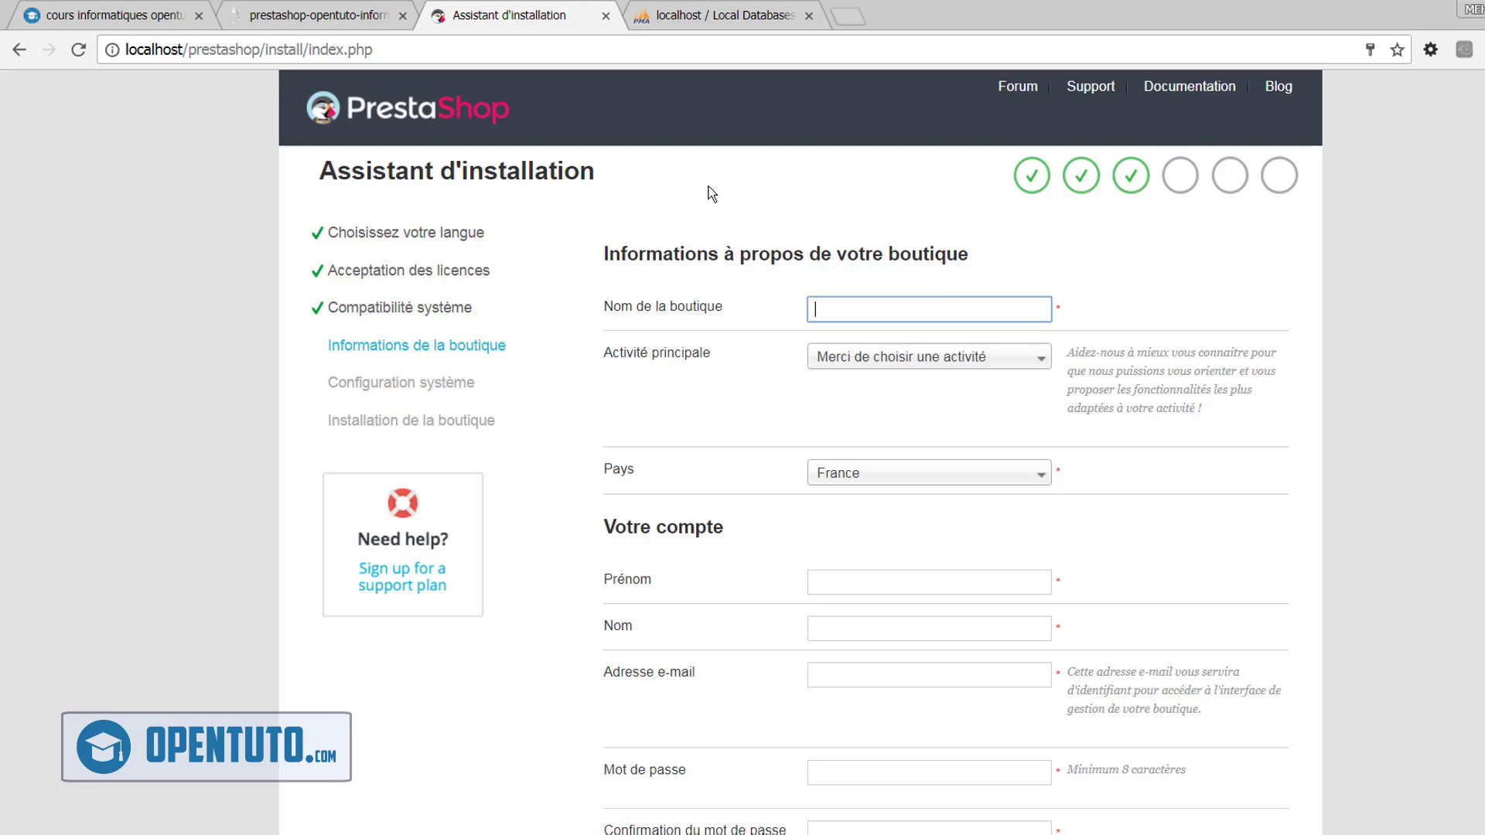
pyautogui.write('maboutique')
pyautogui.click(898, 366)
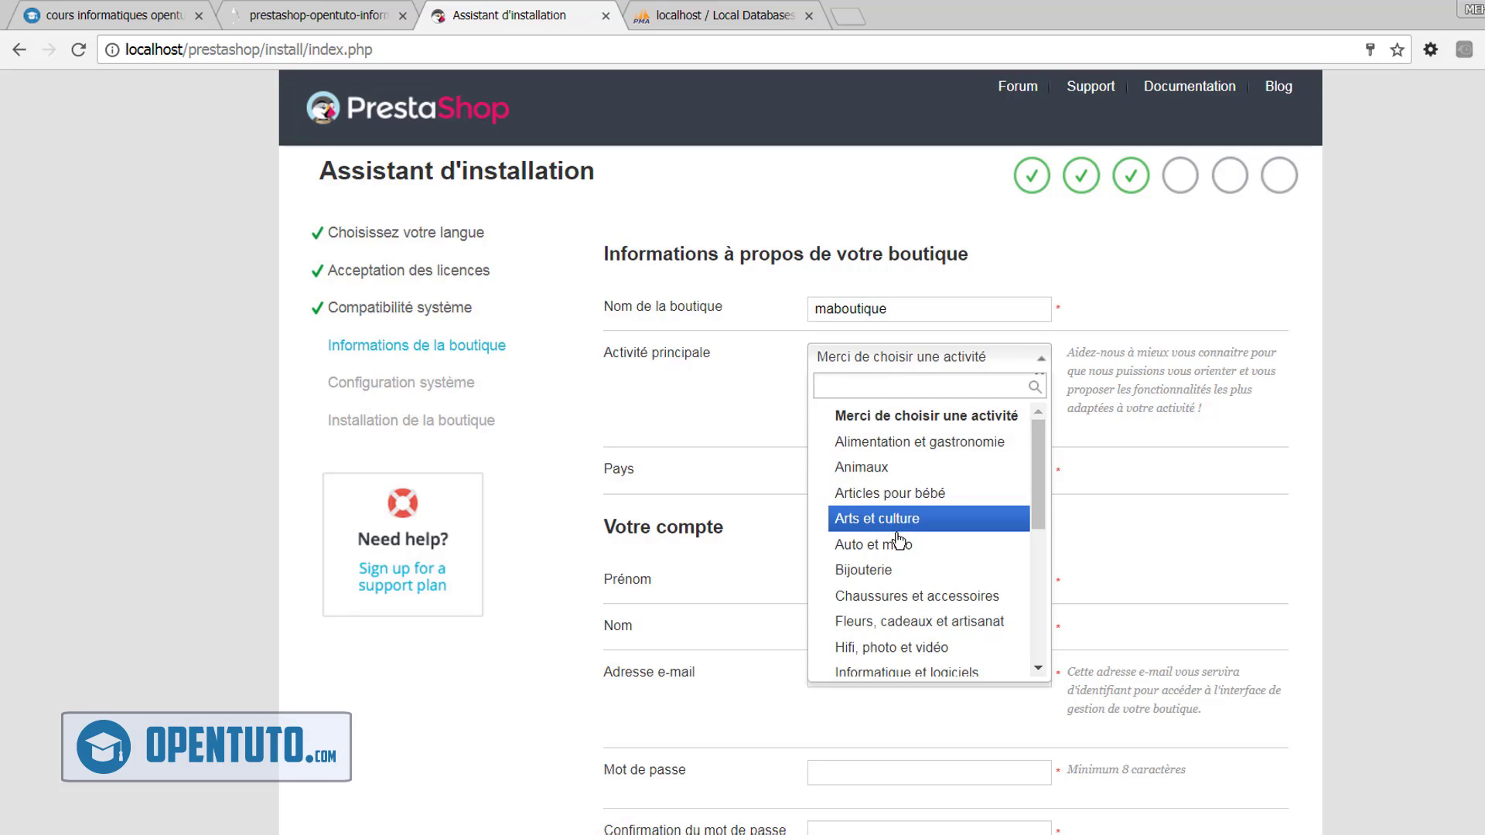
pyautogui.click(906, 573)
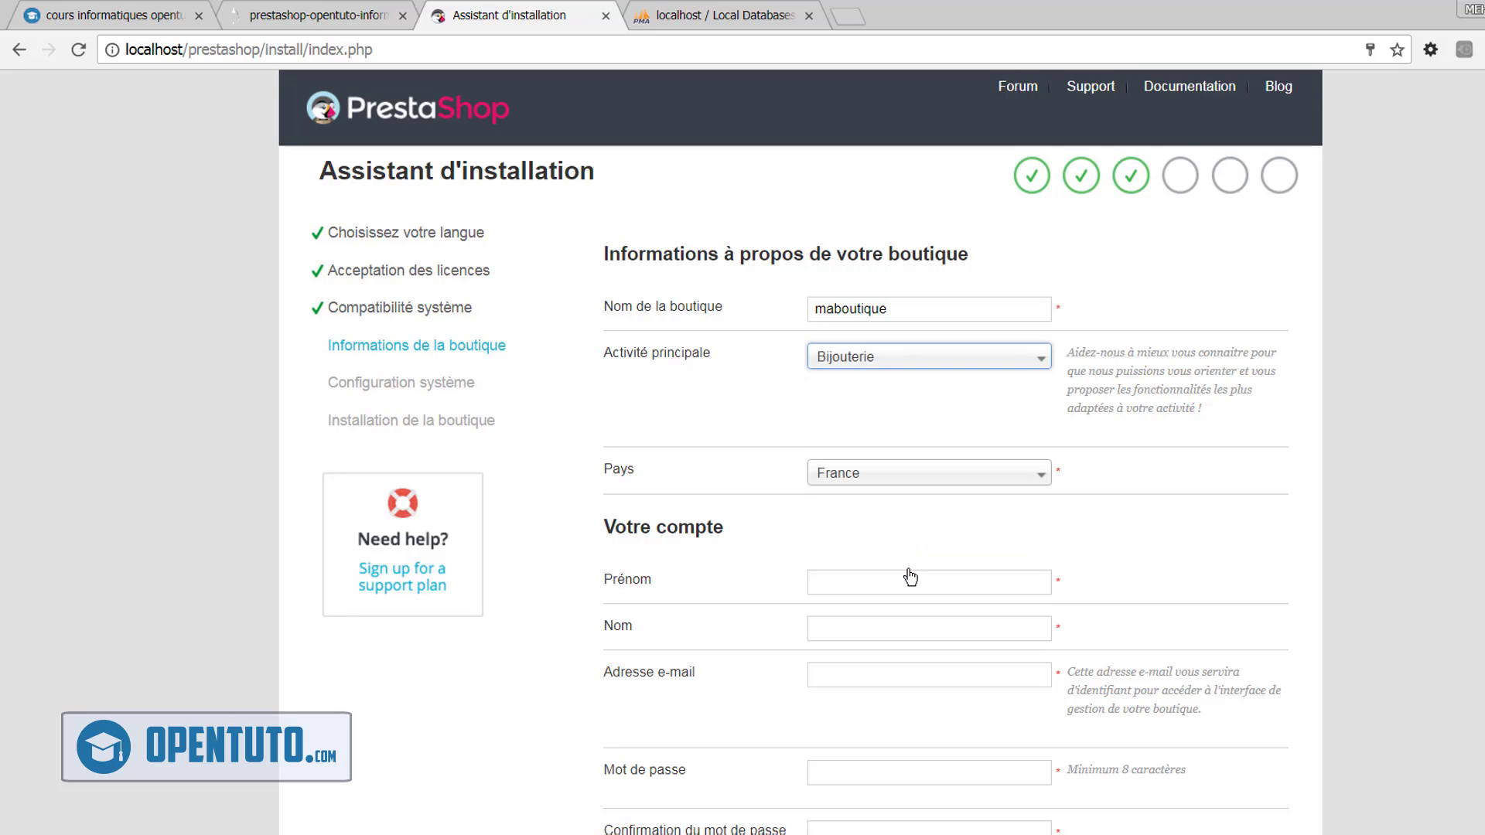
# Fill in the admin's first name, last name, e-mail and password with confirmation, then continue
pyautogui.click(895, 578)
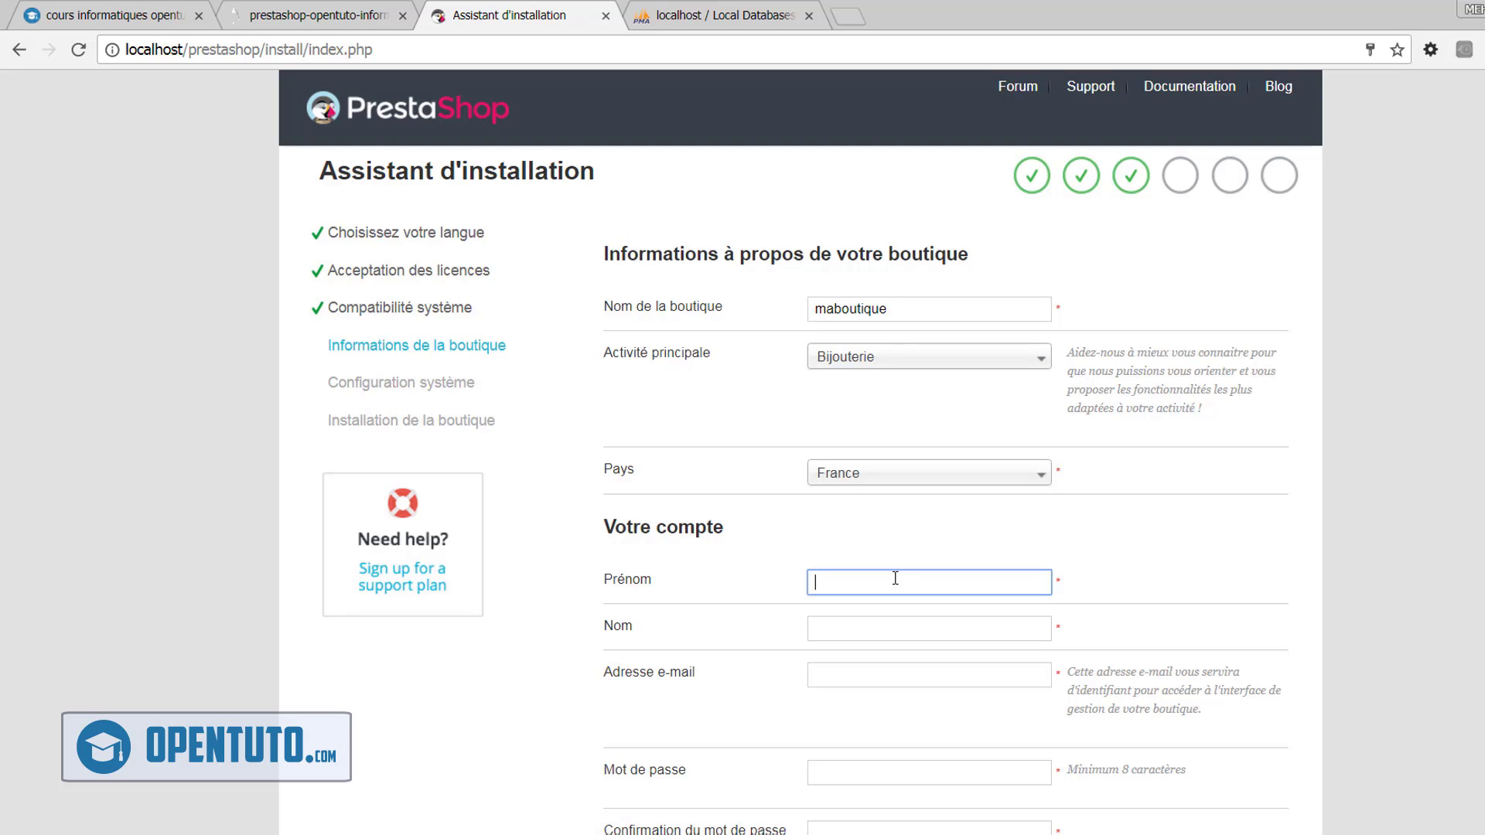
pyautogui.write('monPrenom')
pyautogui.press('Tab')
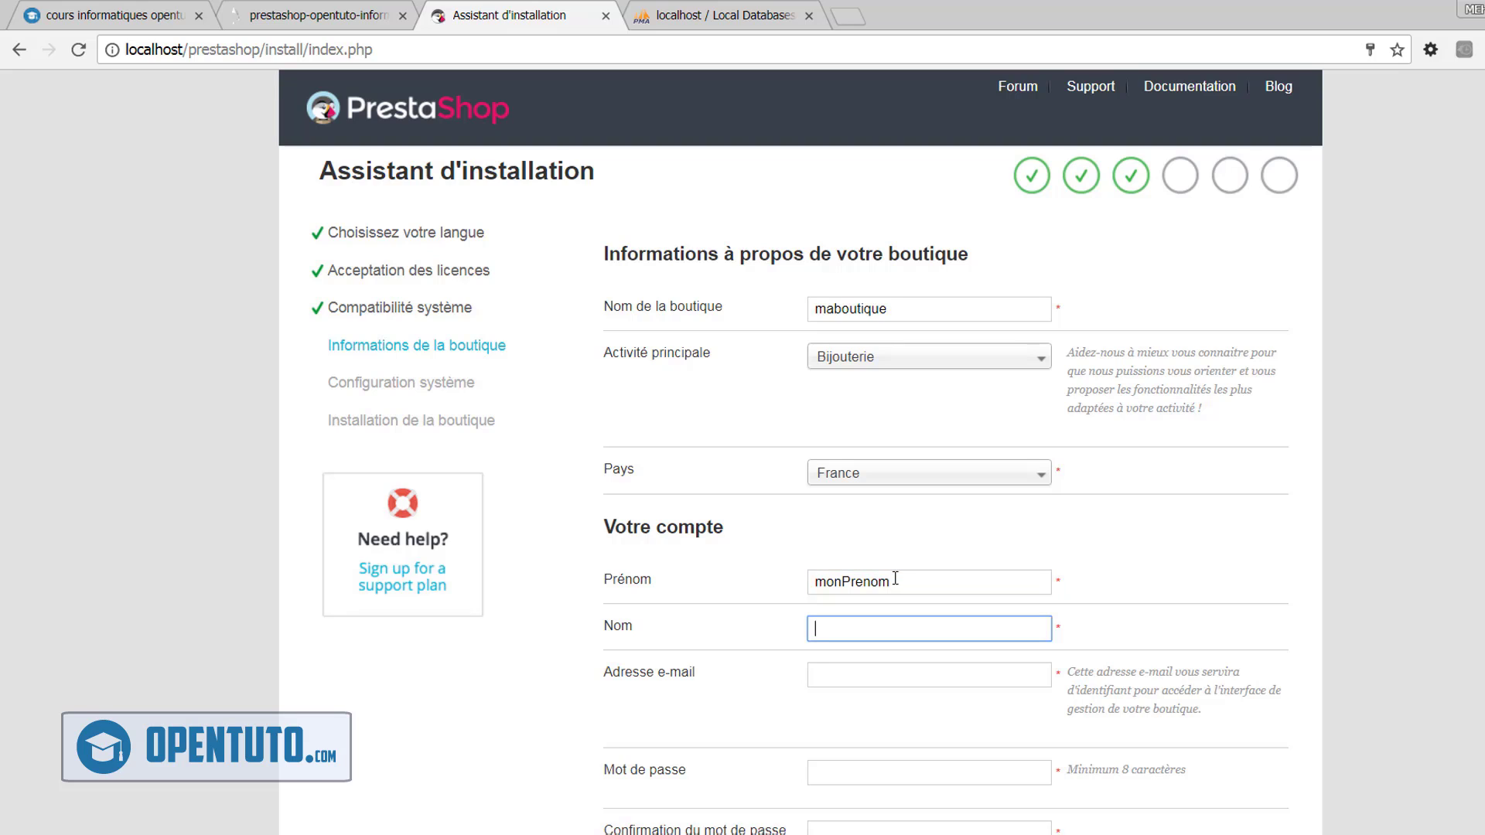
pyautogui.write('monNom')
pyautogui.press('Tab')
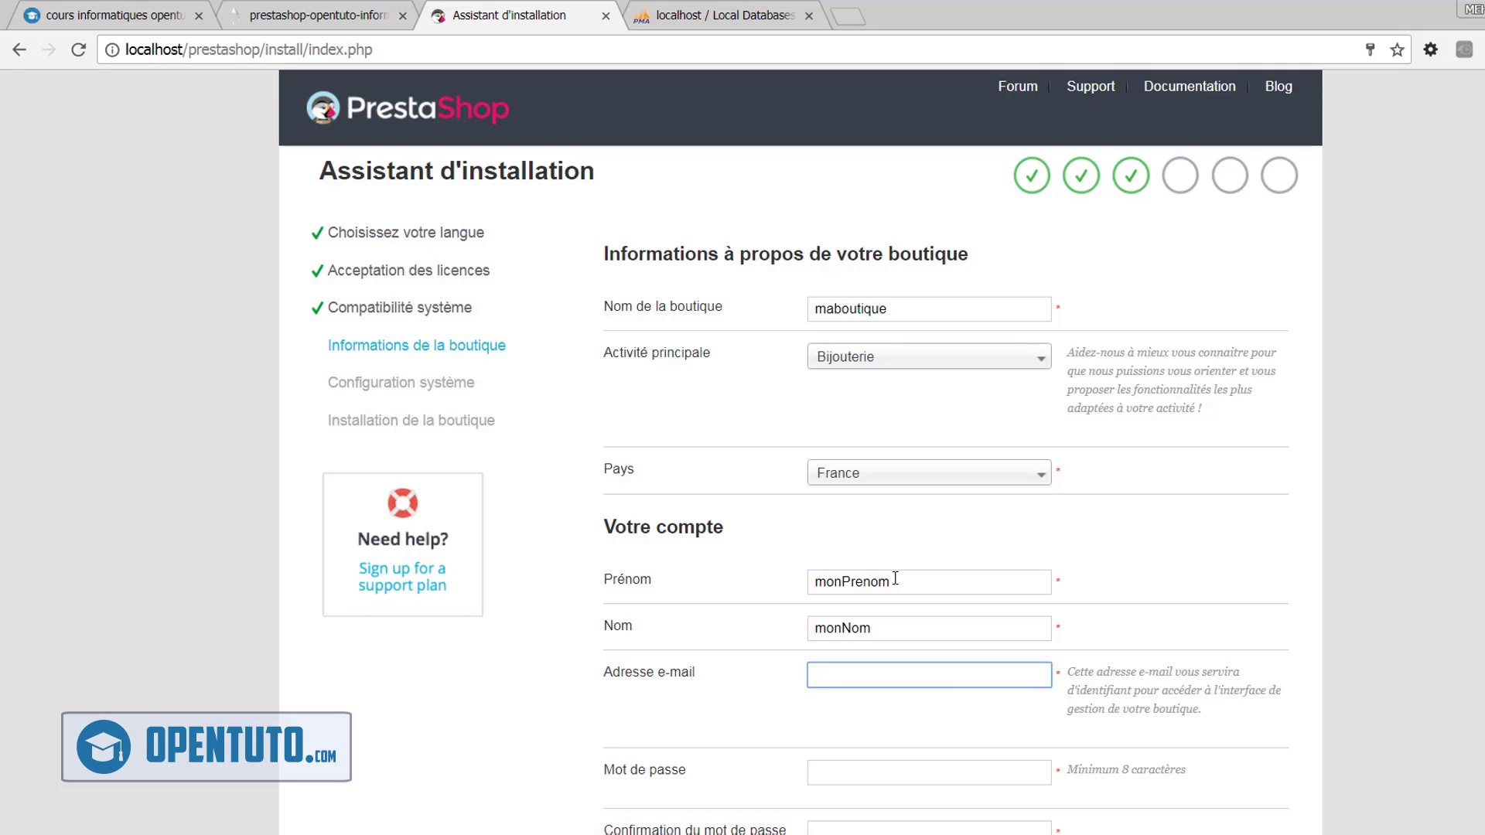
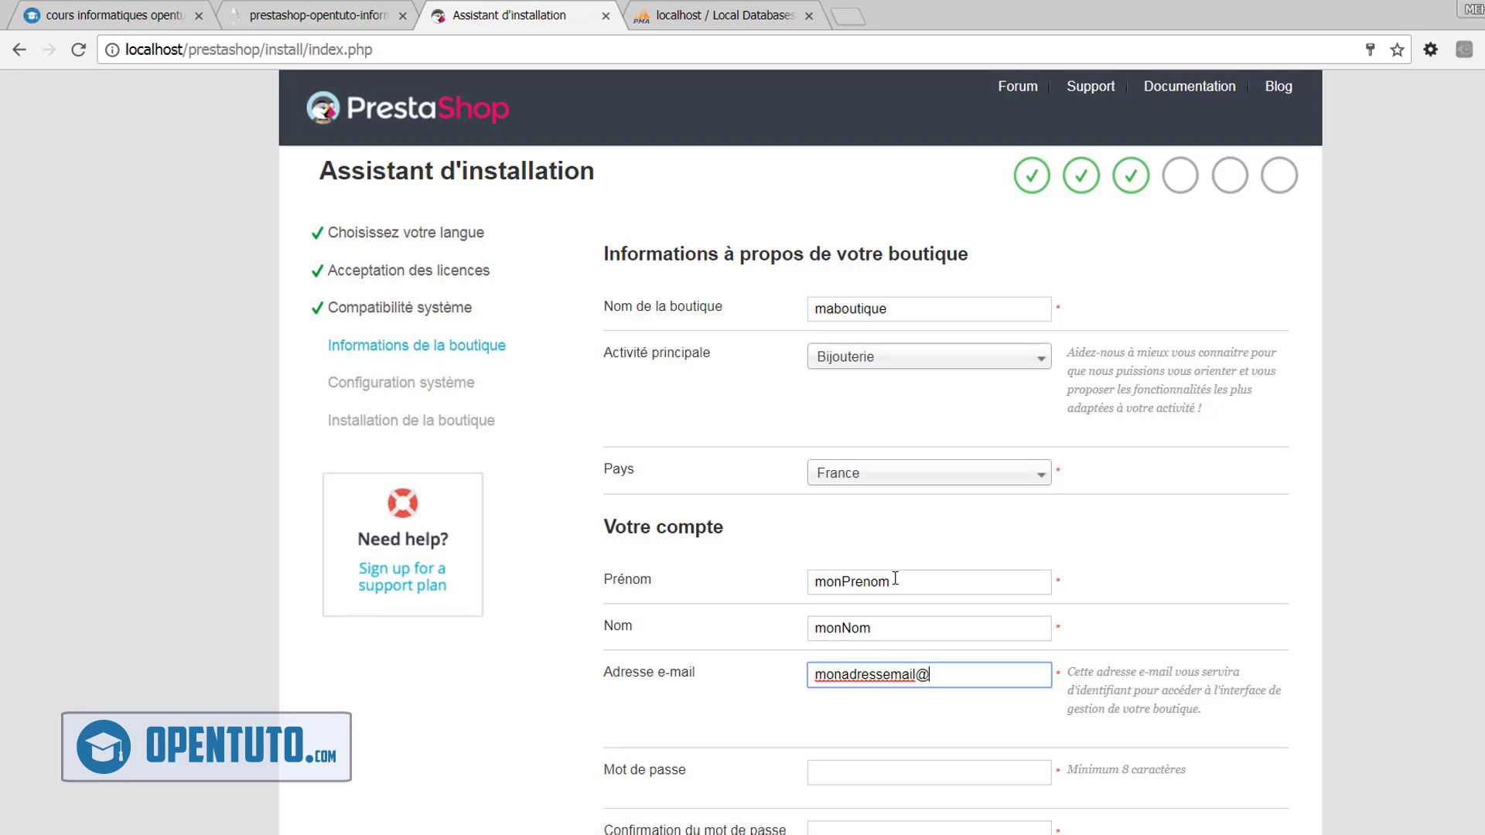
pyautogui.scroll(-3, 895, 578)
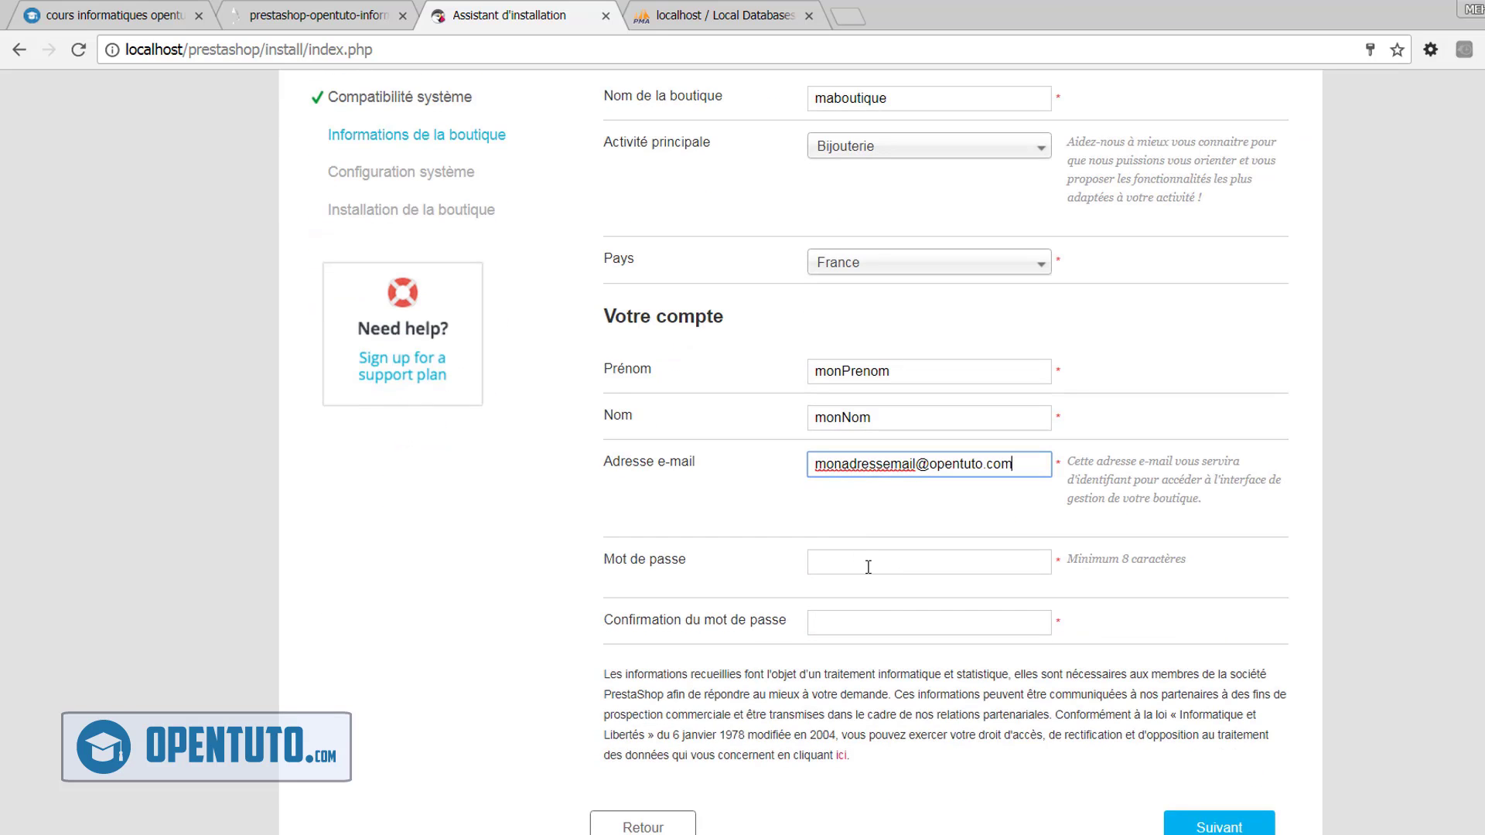
pyautogui.click(868, 567)
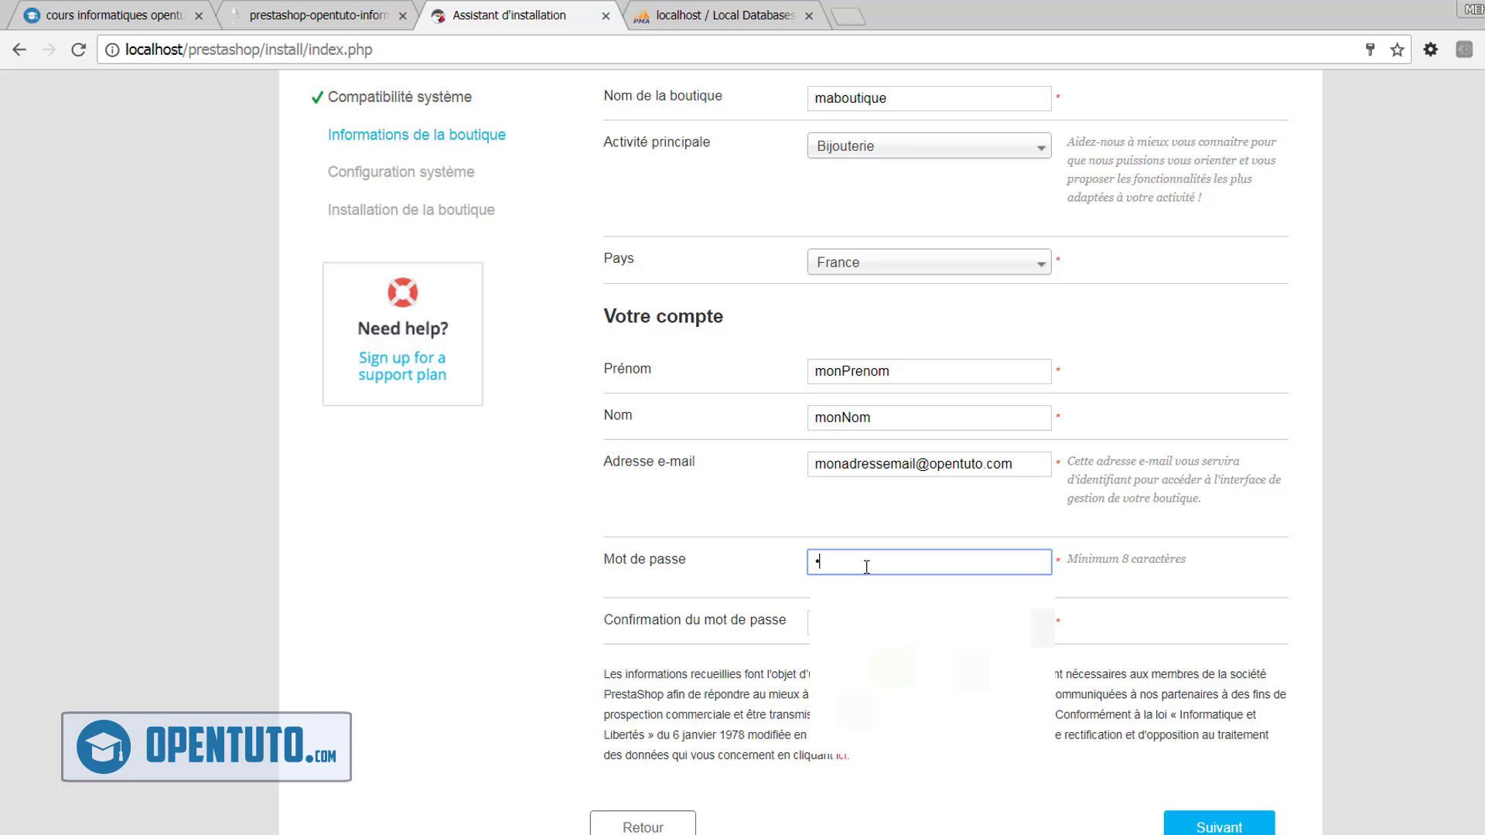
pyautogui.write('12345678')
pyautogui.press('Tab')
pyautogui.write('1')
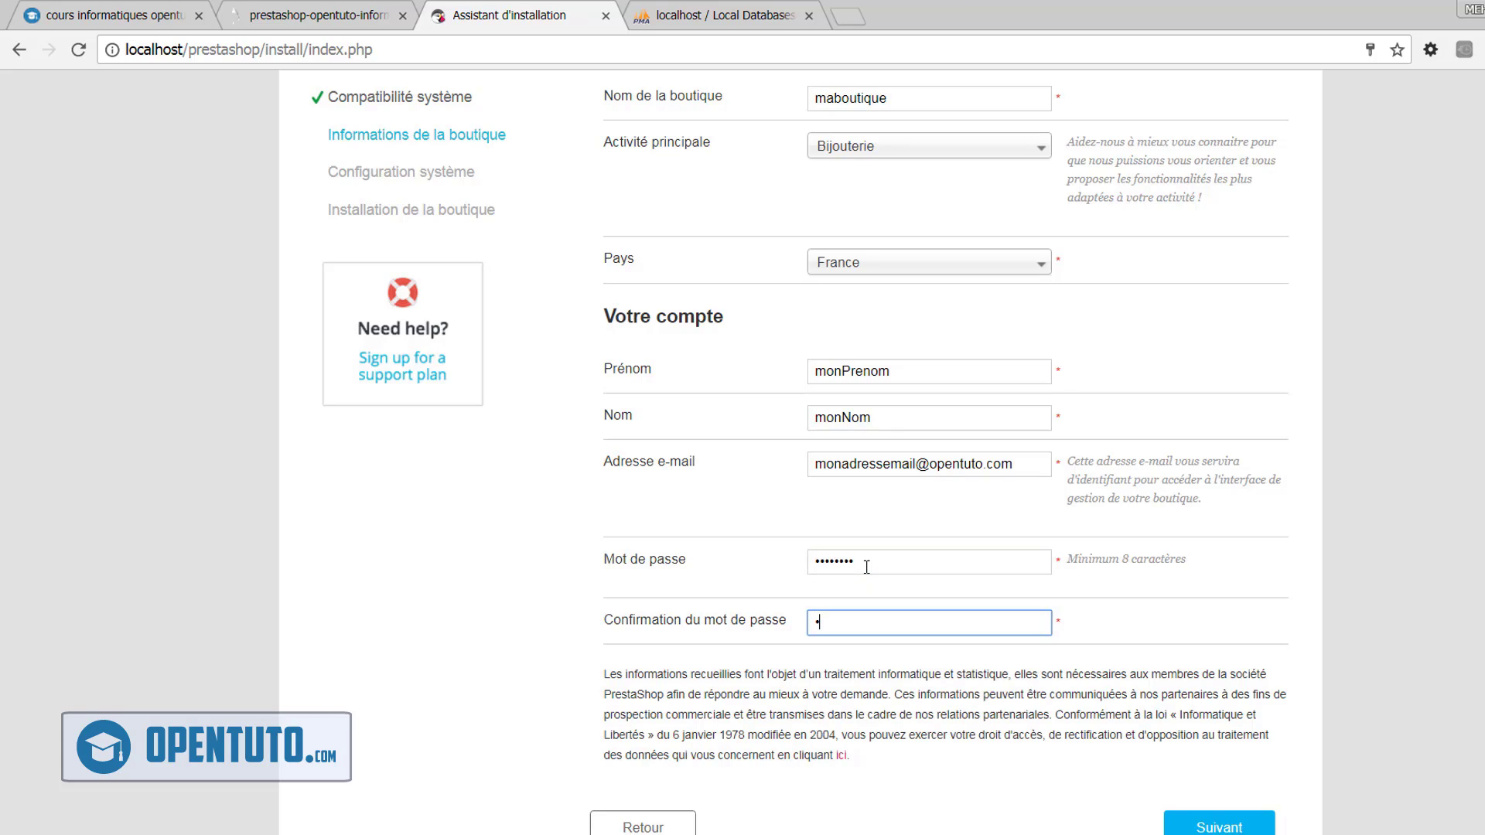
pyautogui.write('2345678')
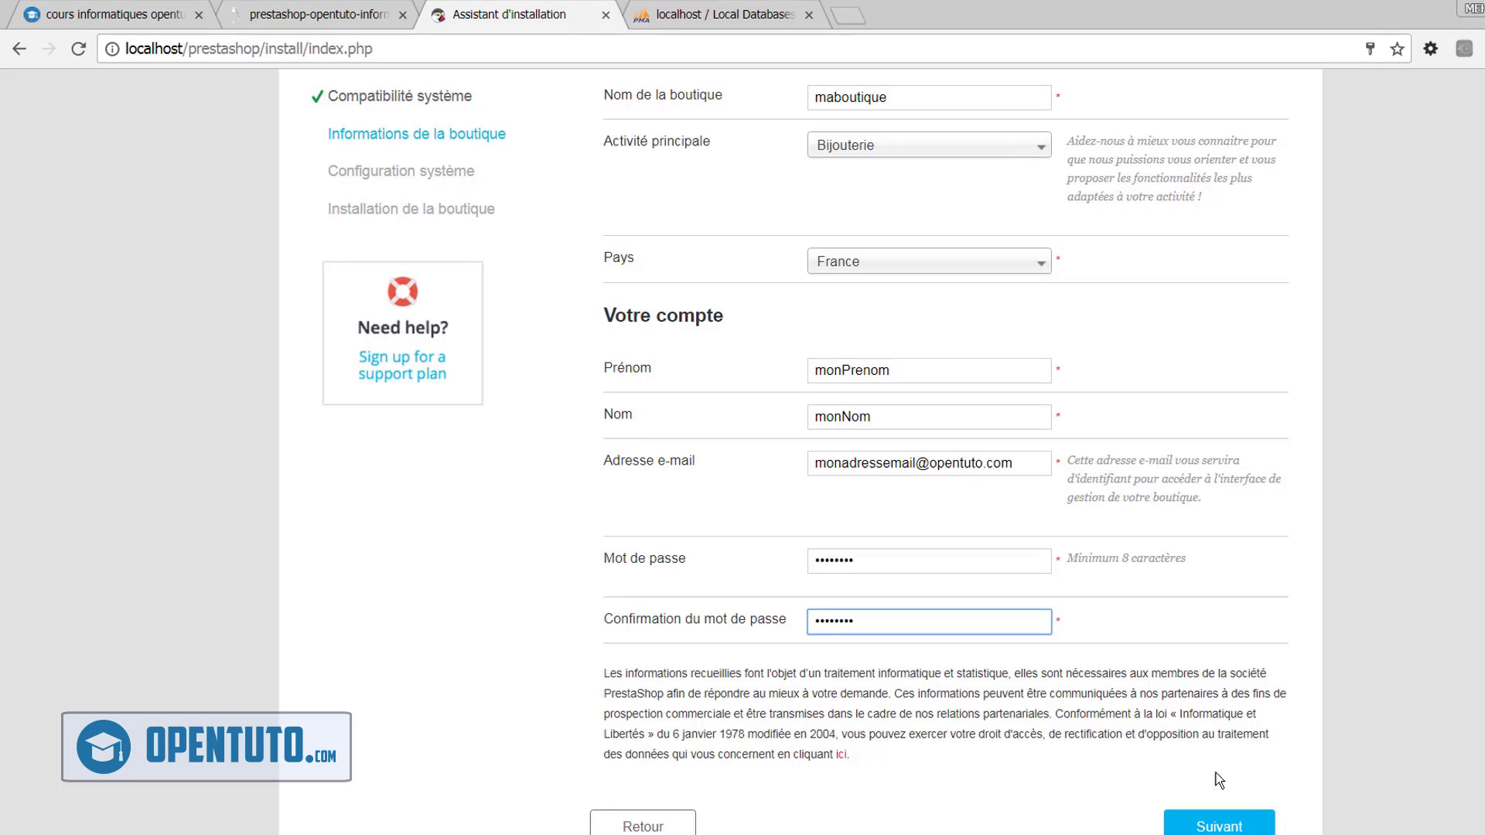
pyautogui.click(1218, 826)
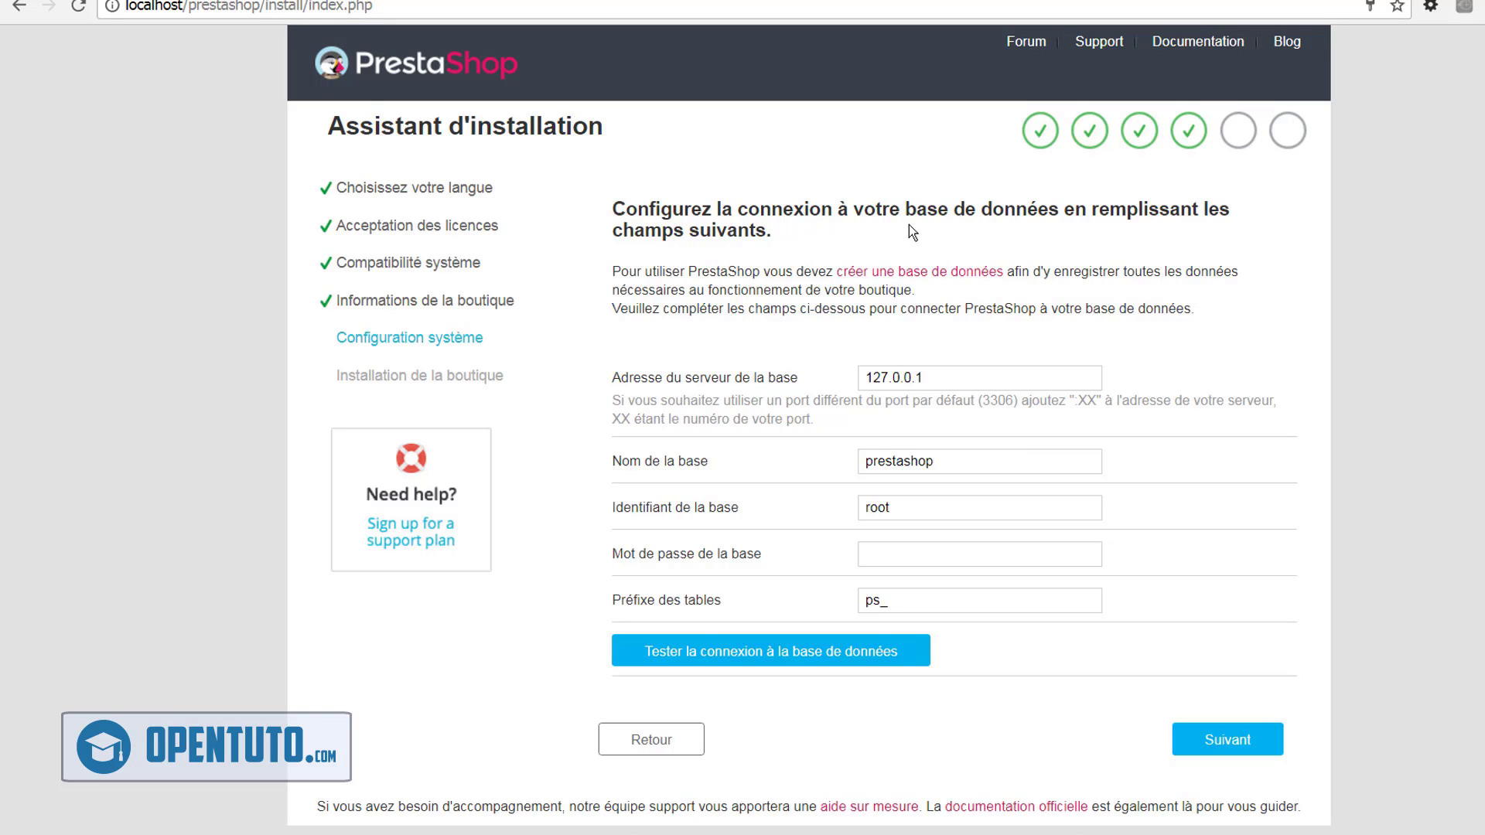
# Set the database name to openpresta, keep user root with an empty password, and test the connection
pyautogui.click(937, 377)
pyautogui.doubleClick(954, 457)
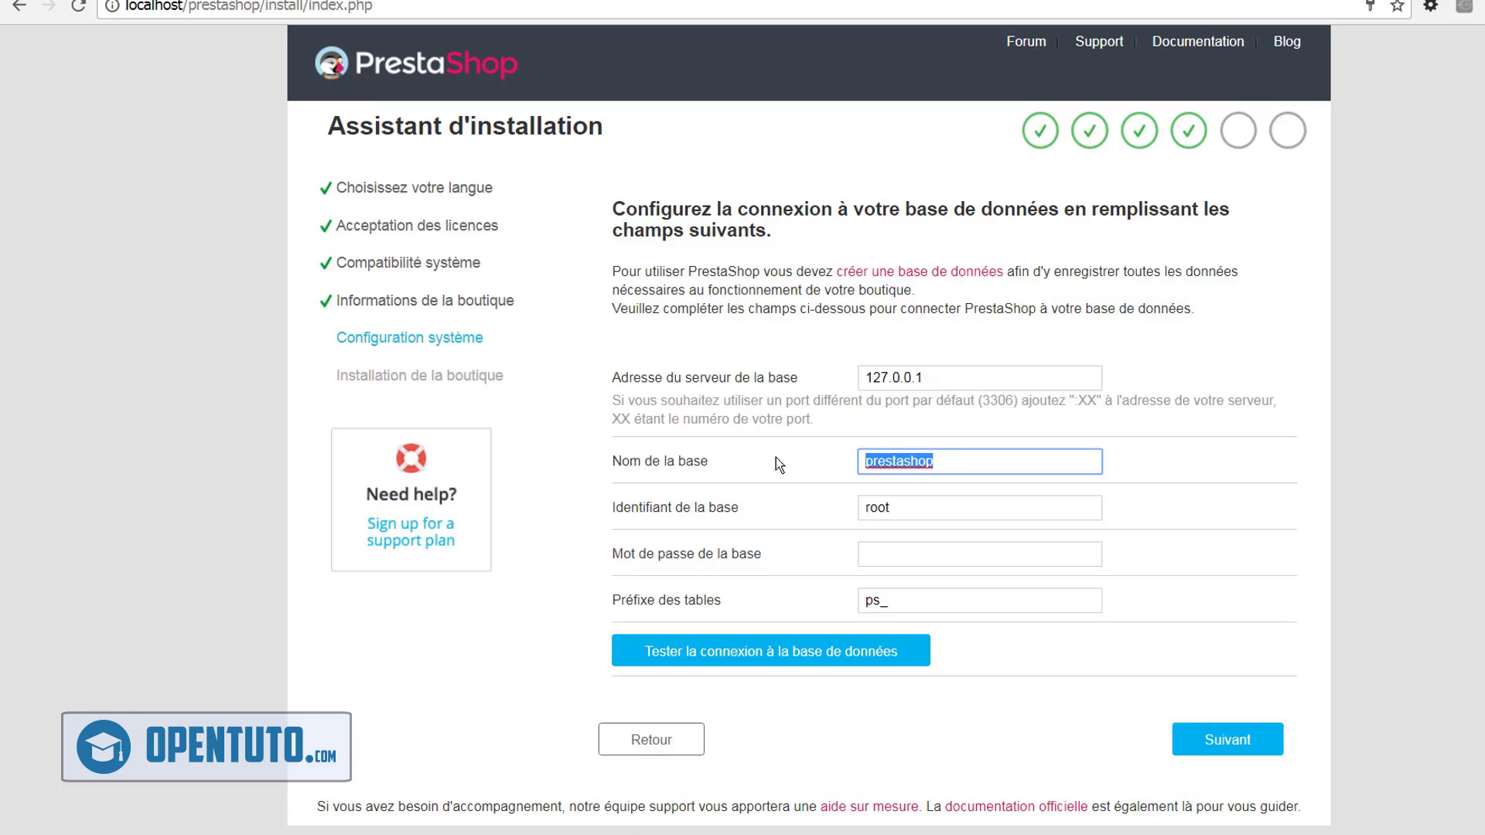
pyautogui.hotkey('ctrl', 'Tab')
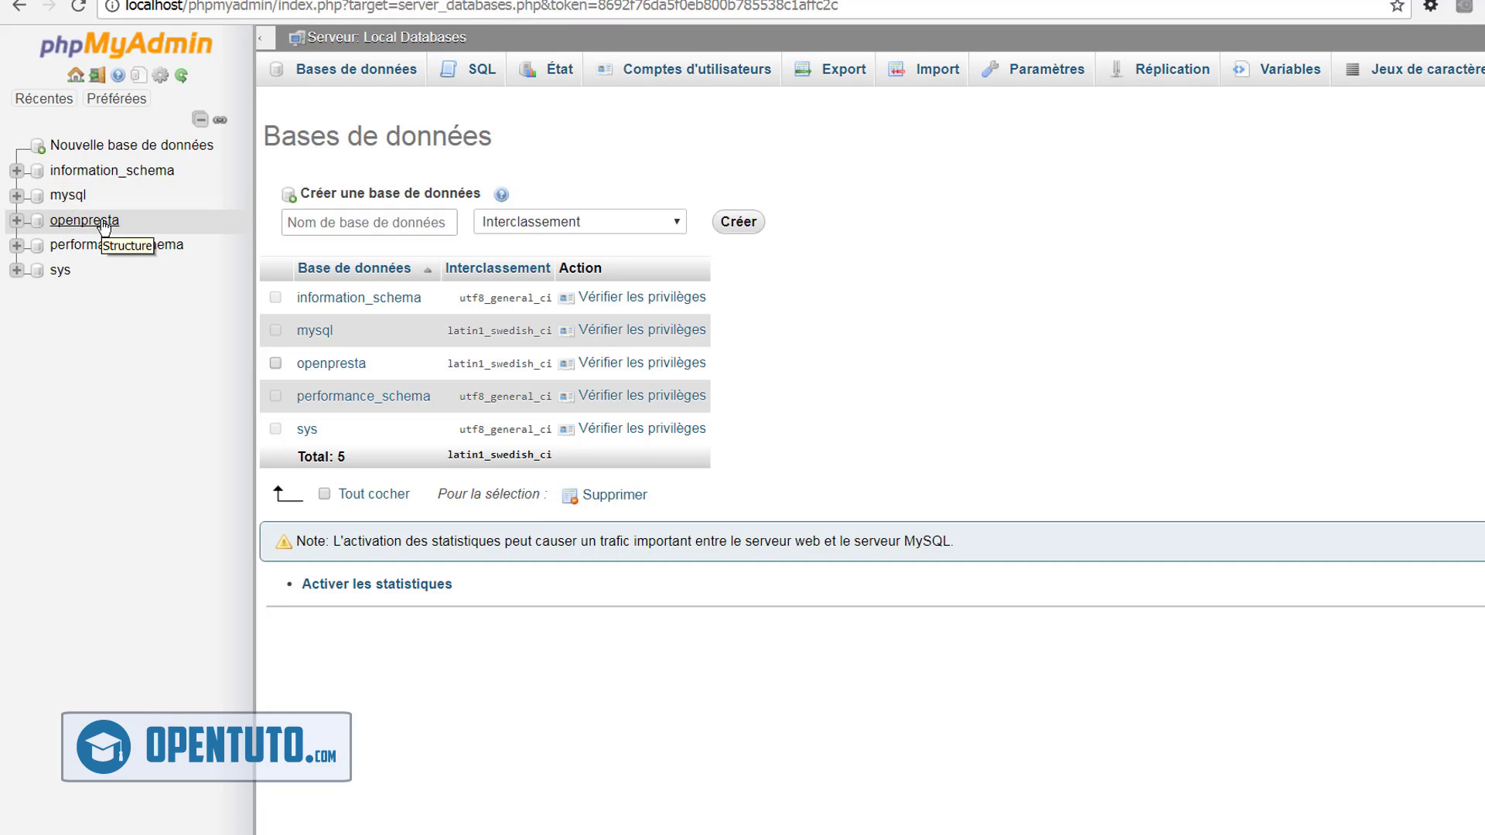
pyautogui.hotkey('ctrl', 'Tab')
pyautogui.write('op')
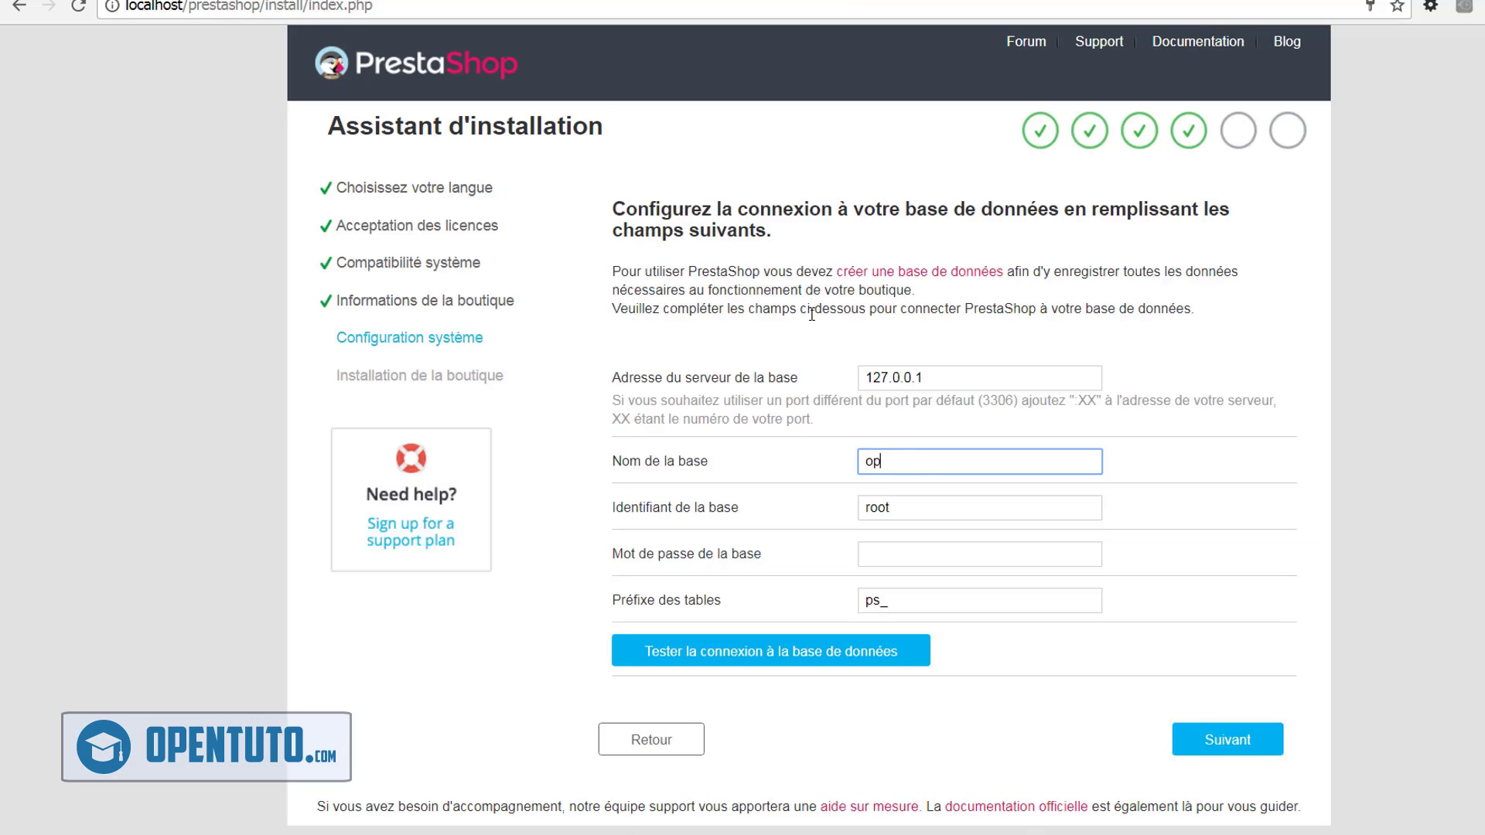
pyautogui.write('enpresta')
pyautogui.click(930, 507)
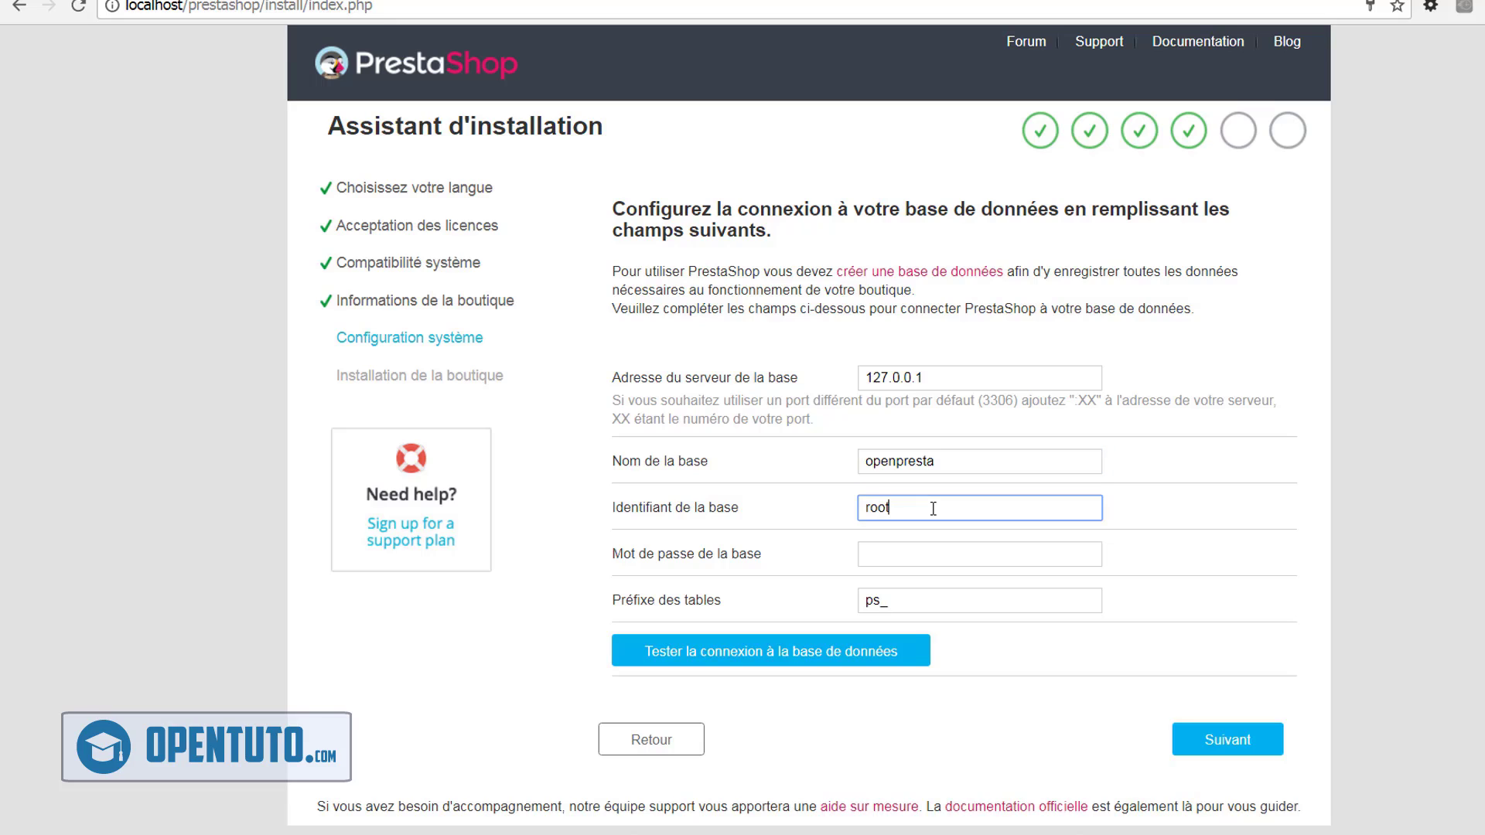
pyautogui.click(921, 558)
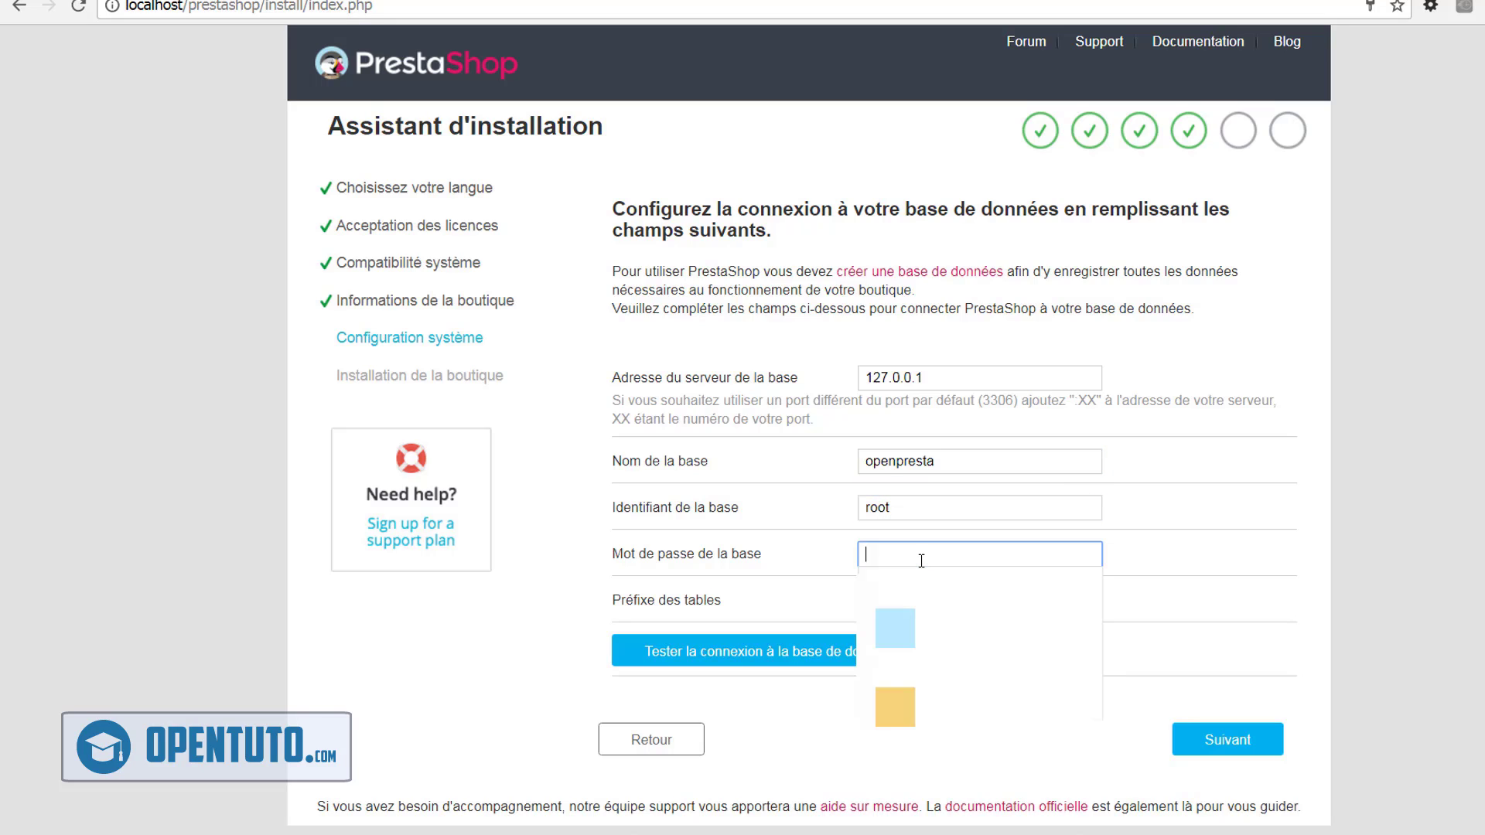
pyautogui.click(1228, 590)
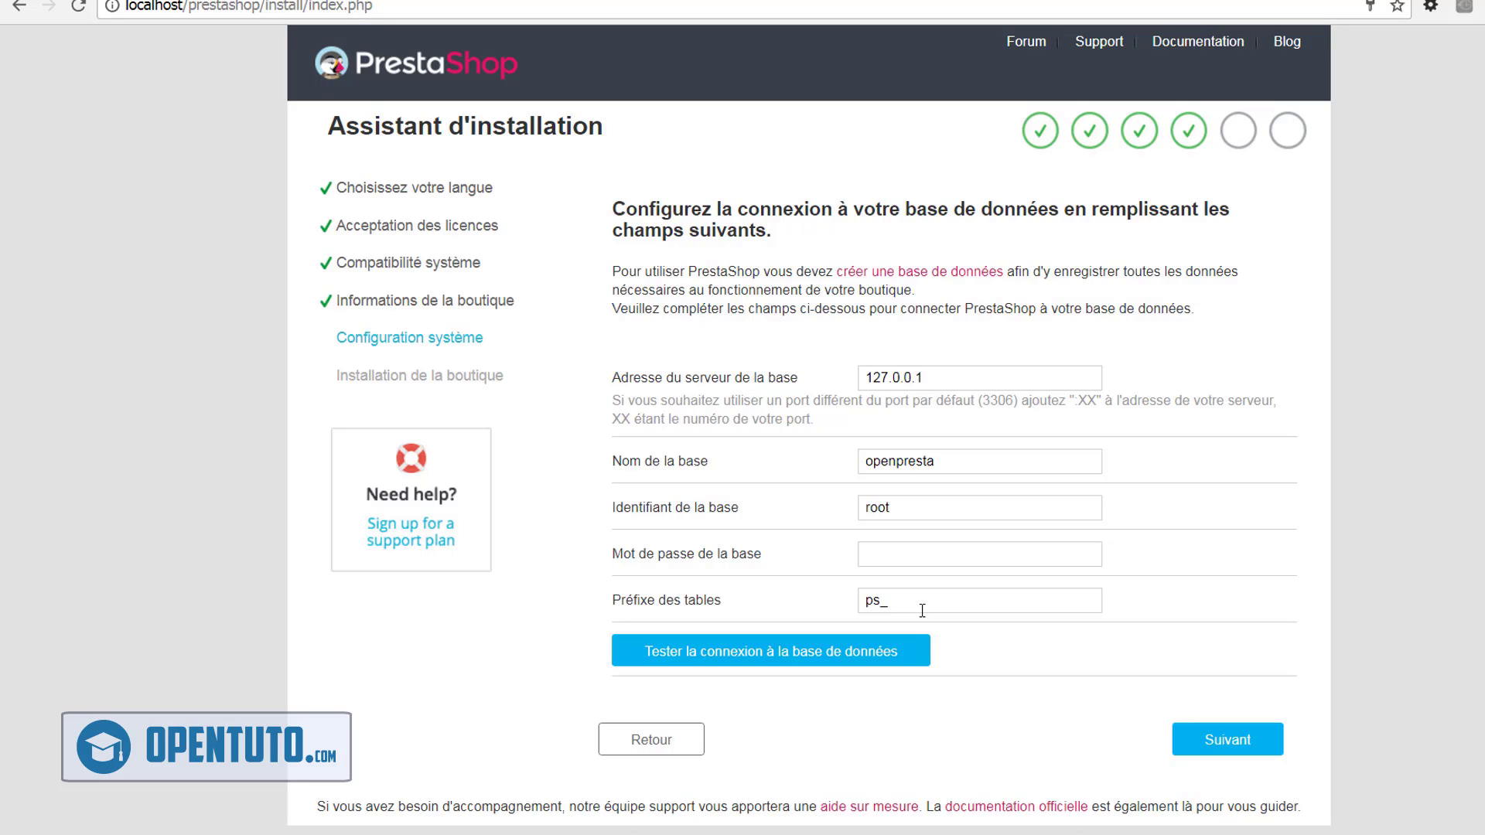
pyautogui.click(812, 659)
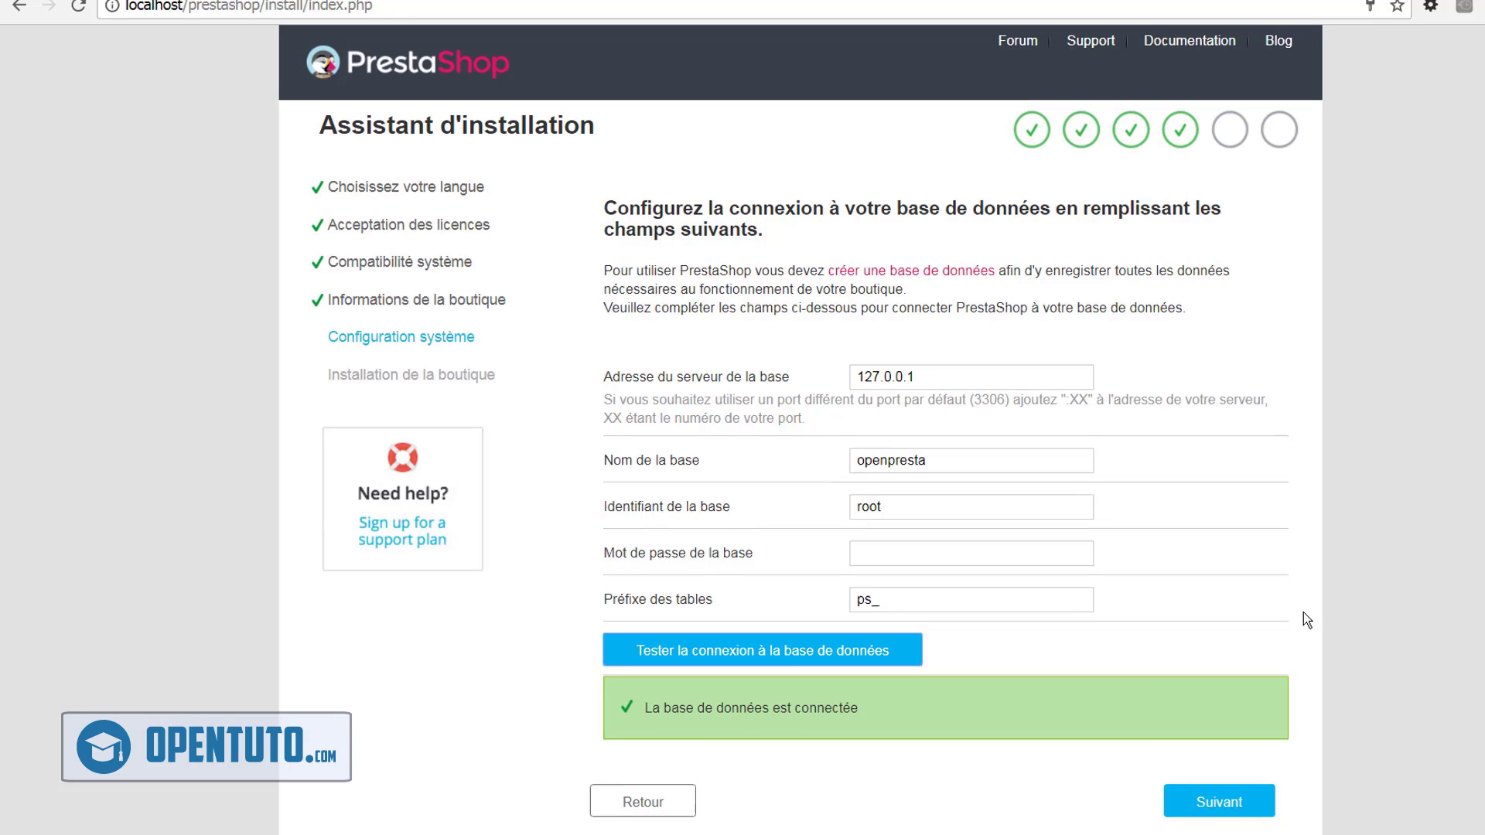
pyautogui.scroll(-1, 1302, 613)
# Run the shop installation until the 'L'installation est finie !' summary page appears
pyautogui.click(1226, 758)
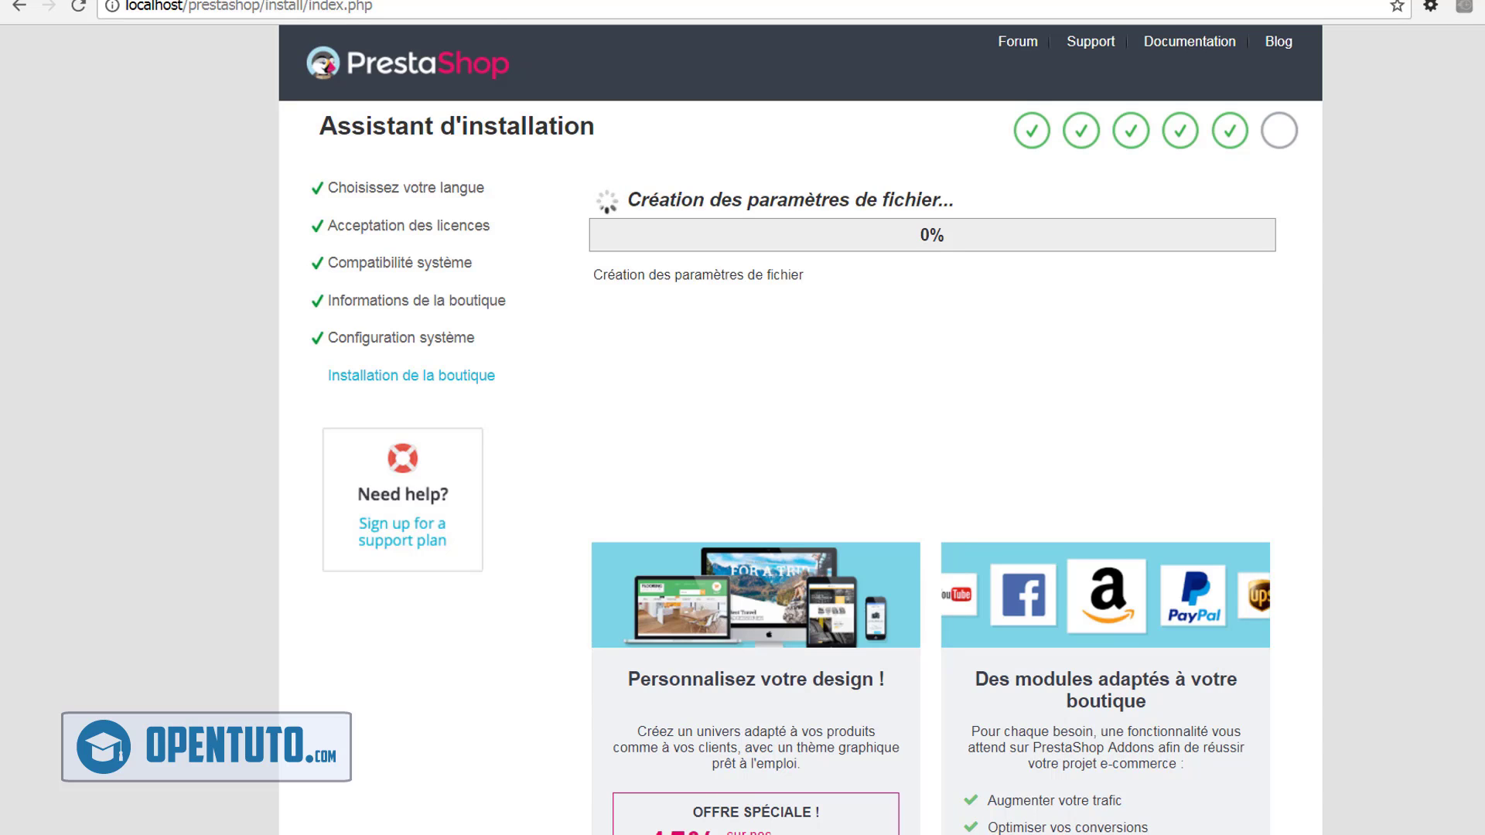
pyautogui.moveTo(1475, 800)
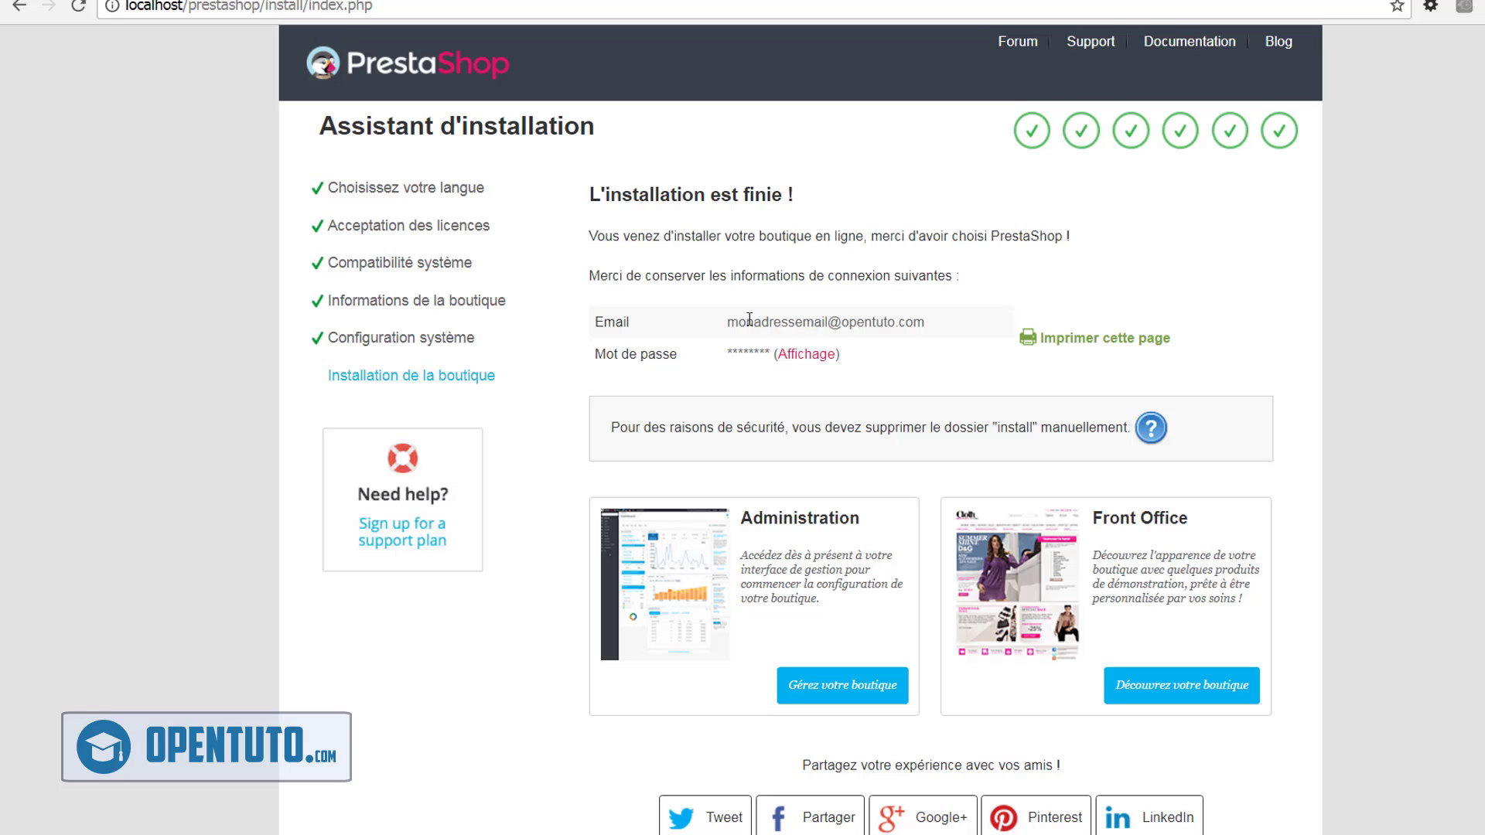
# Show the admin password in plain text next to Mot de passe on the completion page
pyautogui.click(812, 356)
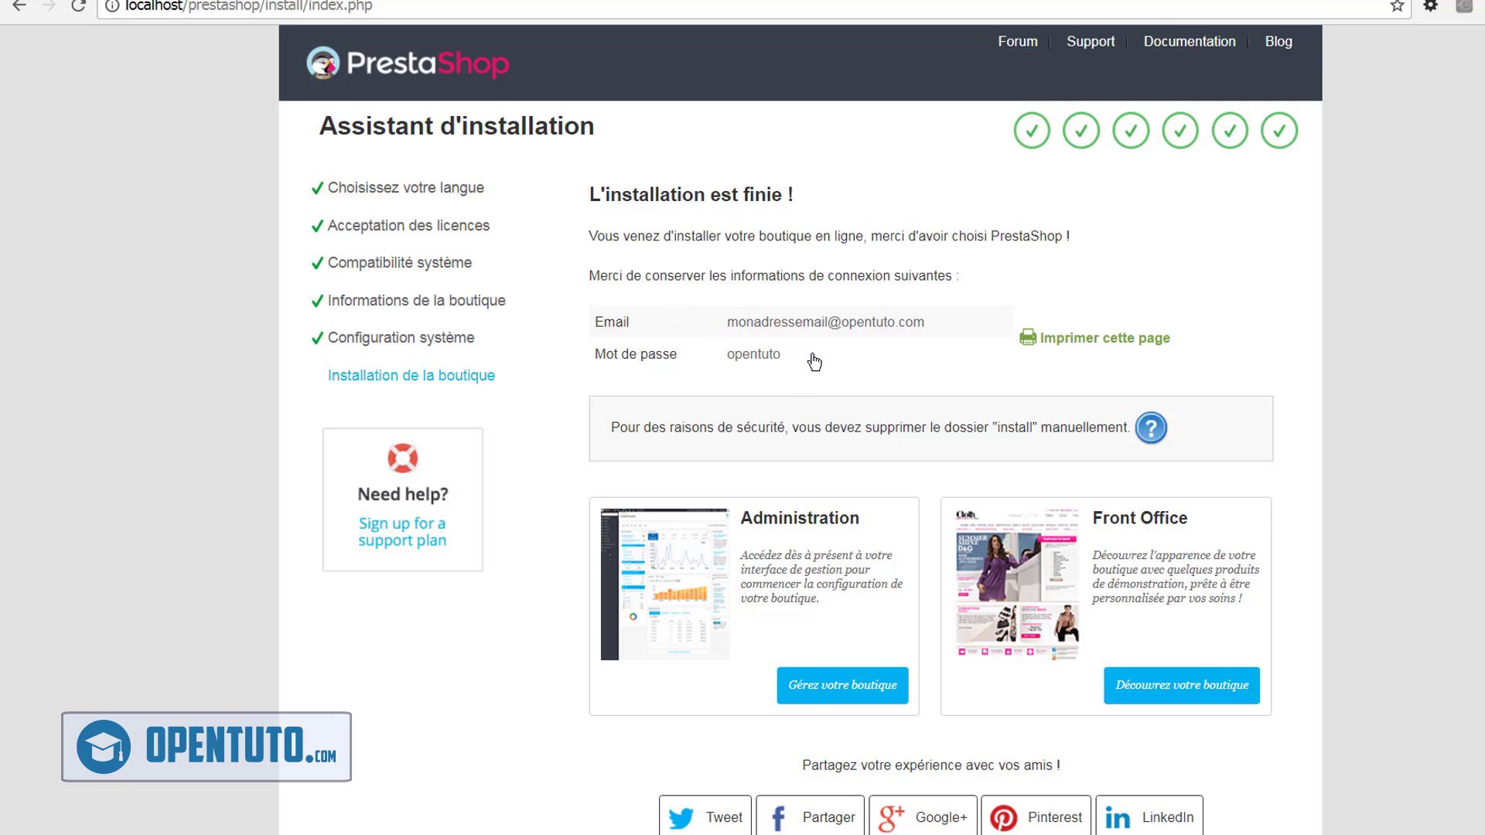
pyautogui.doubleClick(755, 355)
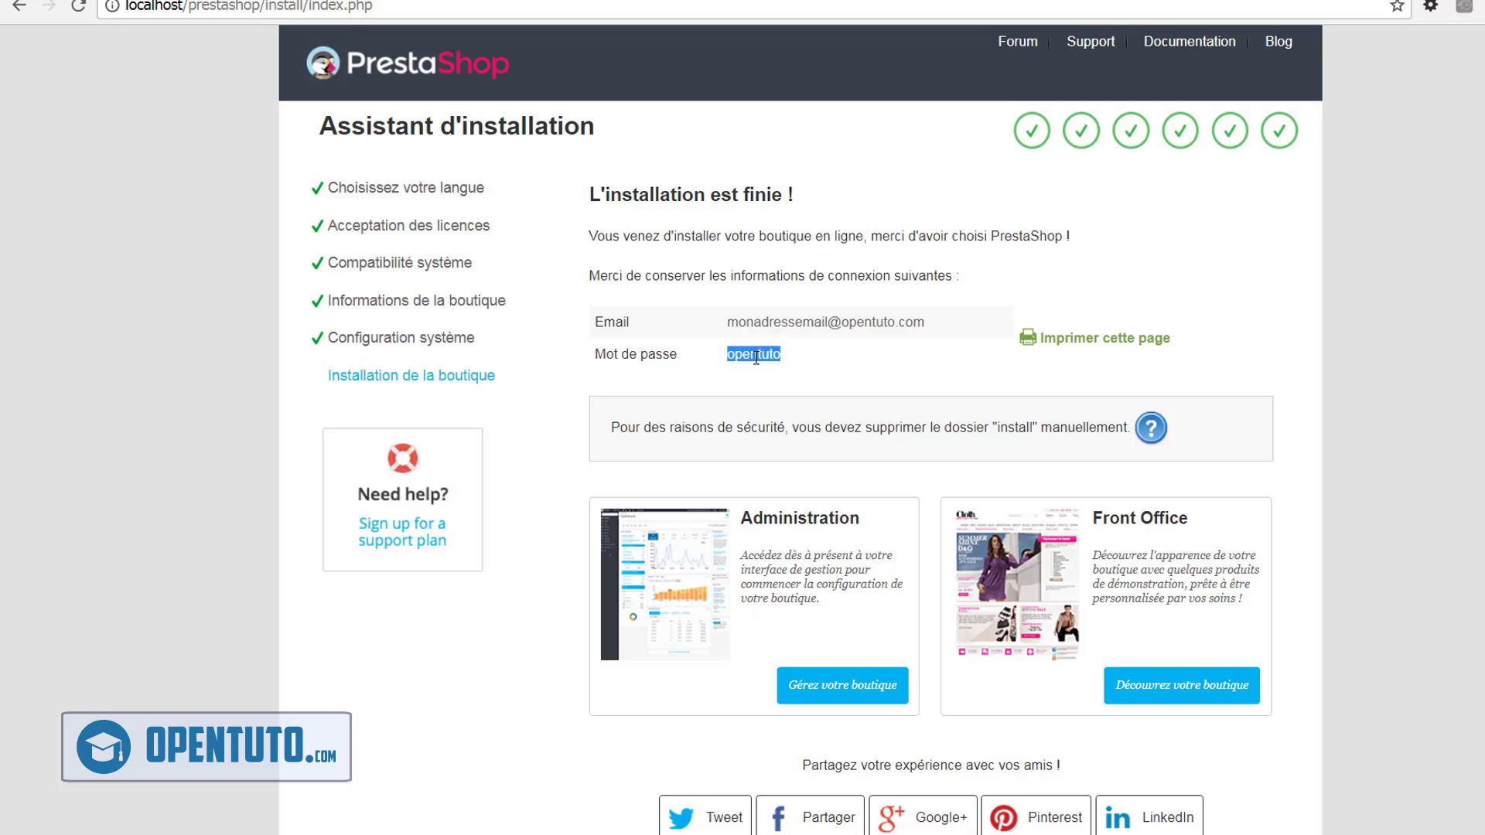
pyautogui.click(804, 369)
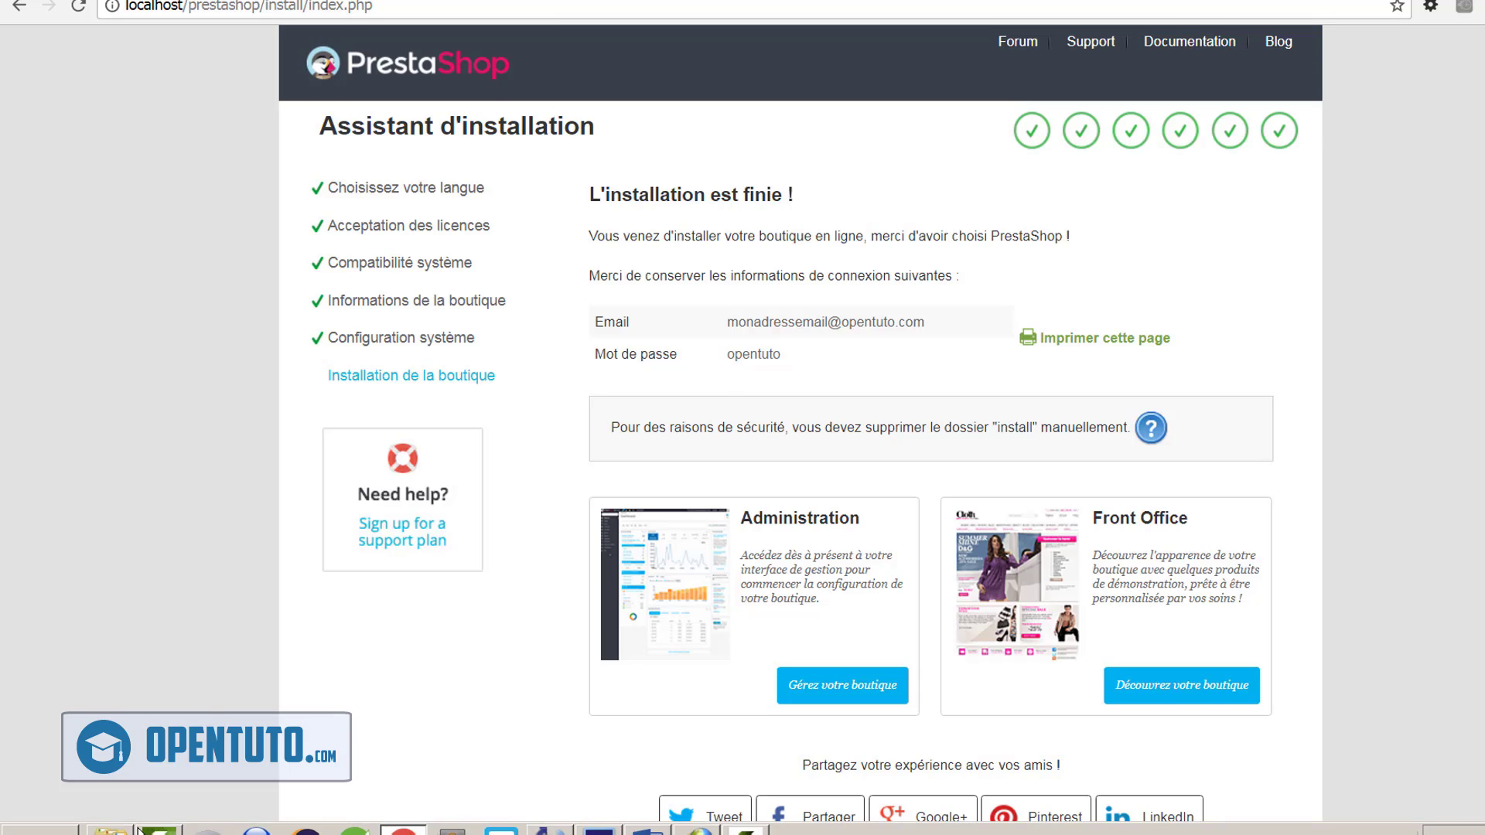
# Delete the install folder from www\prestashop in Explorer, then go back to the browser
pyautogui.click(116, 831)
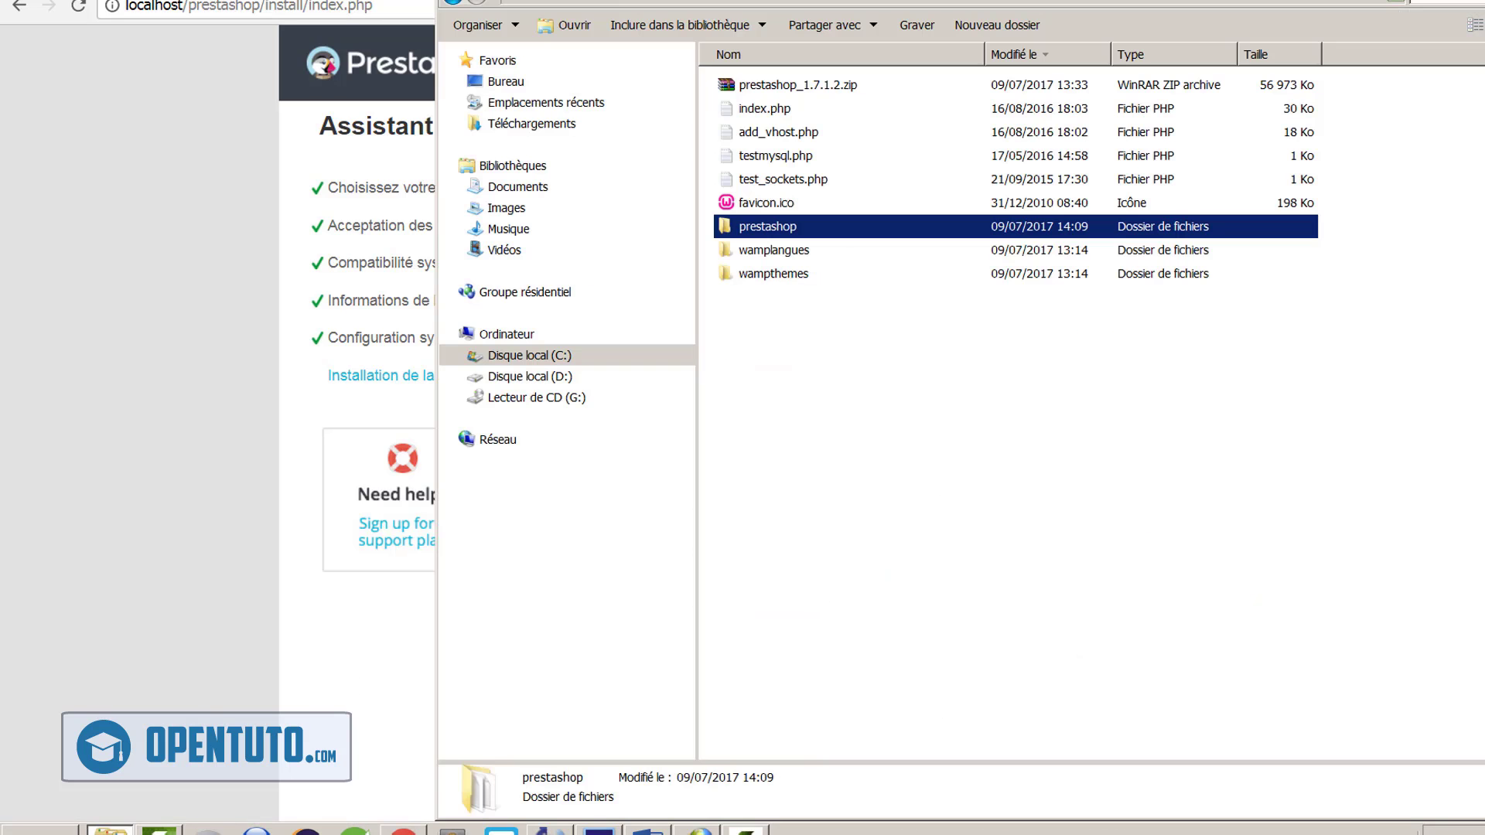
pyautogui.doubleClick(803, 233)
pyautogui.click(805, 231)
pyautogui.write('img')
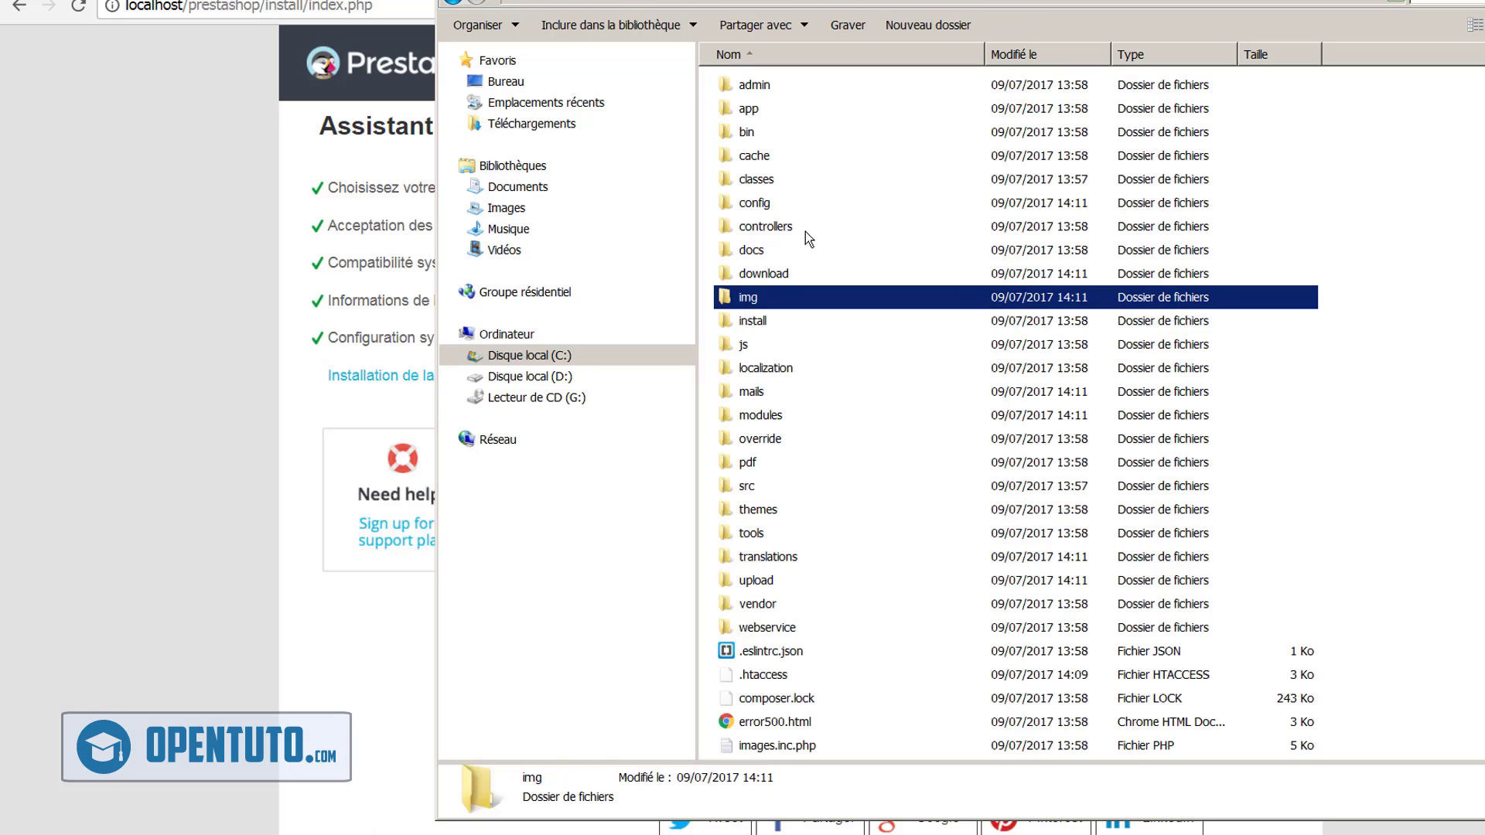
pyautogui.write('i')
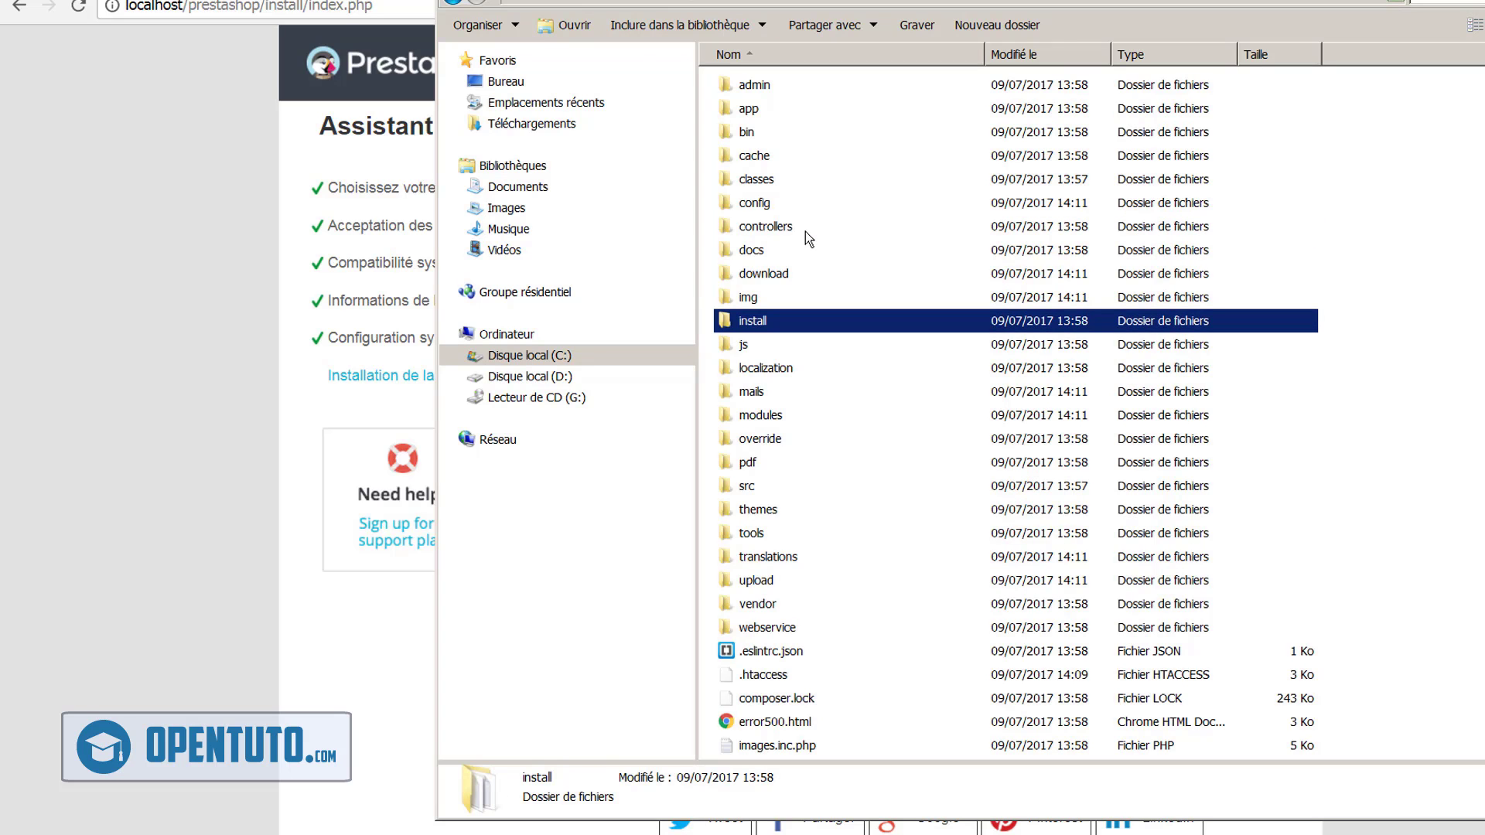
pyautogui.press('Delete')
pyautogui.press('Return')
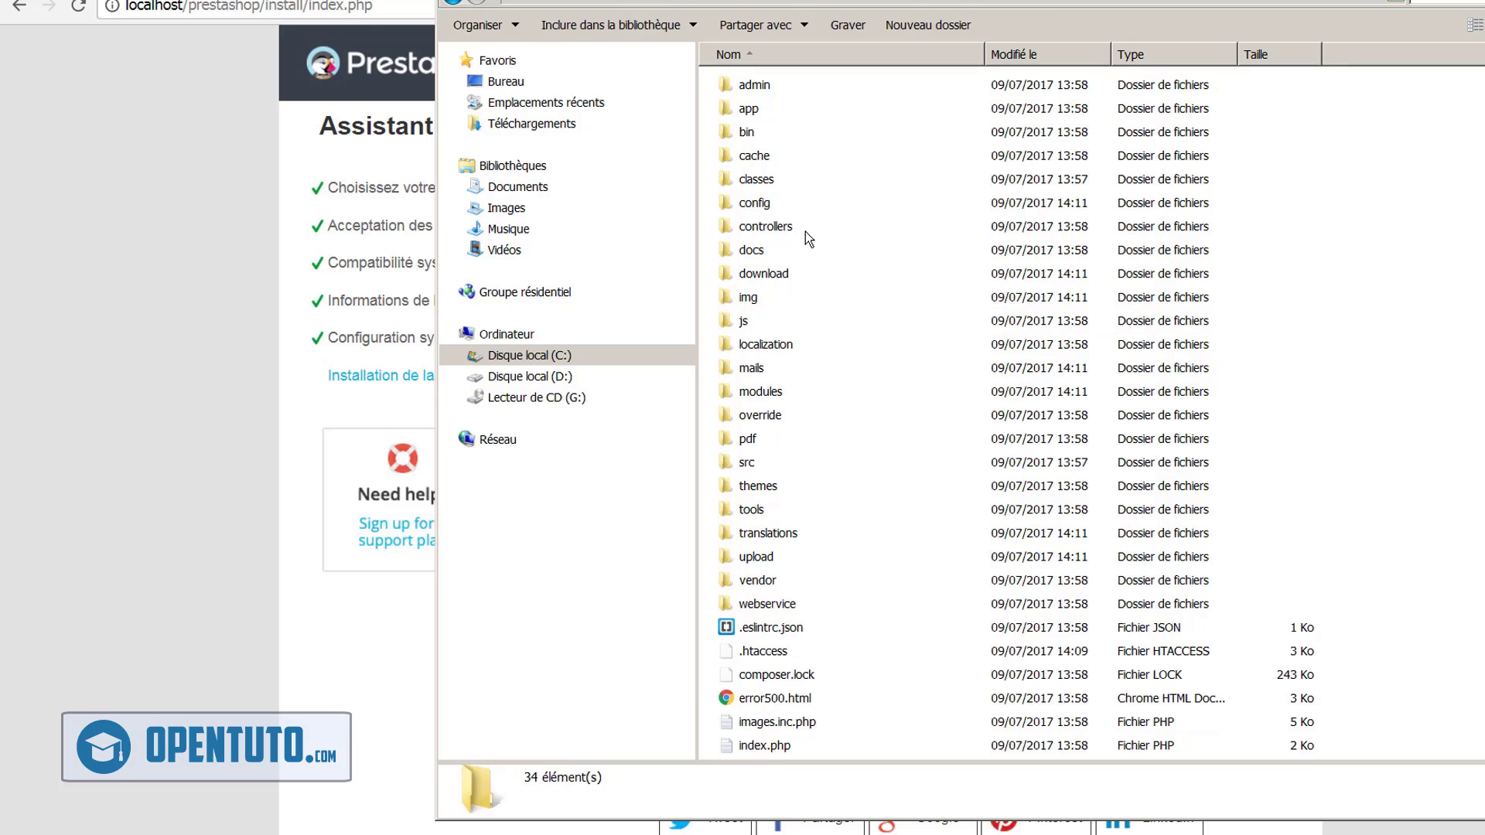
pyautogui.click(120, 309)
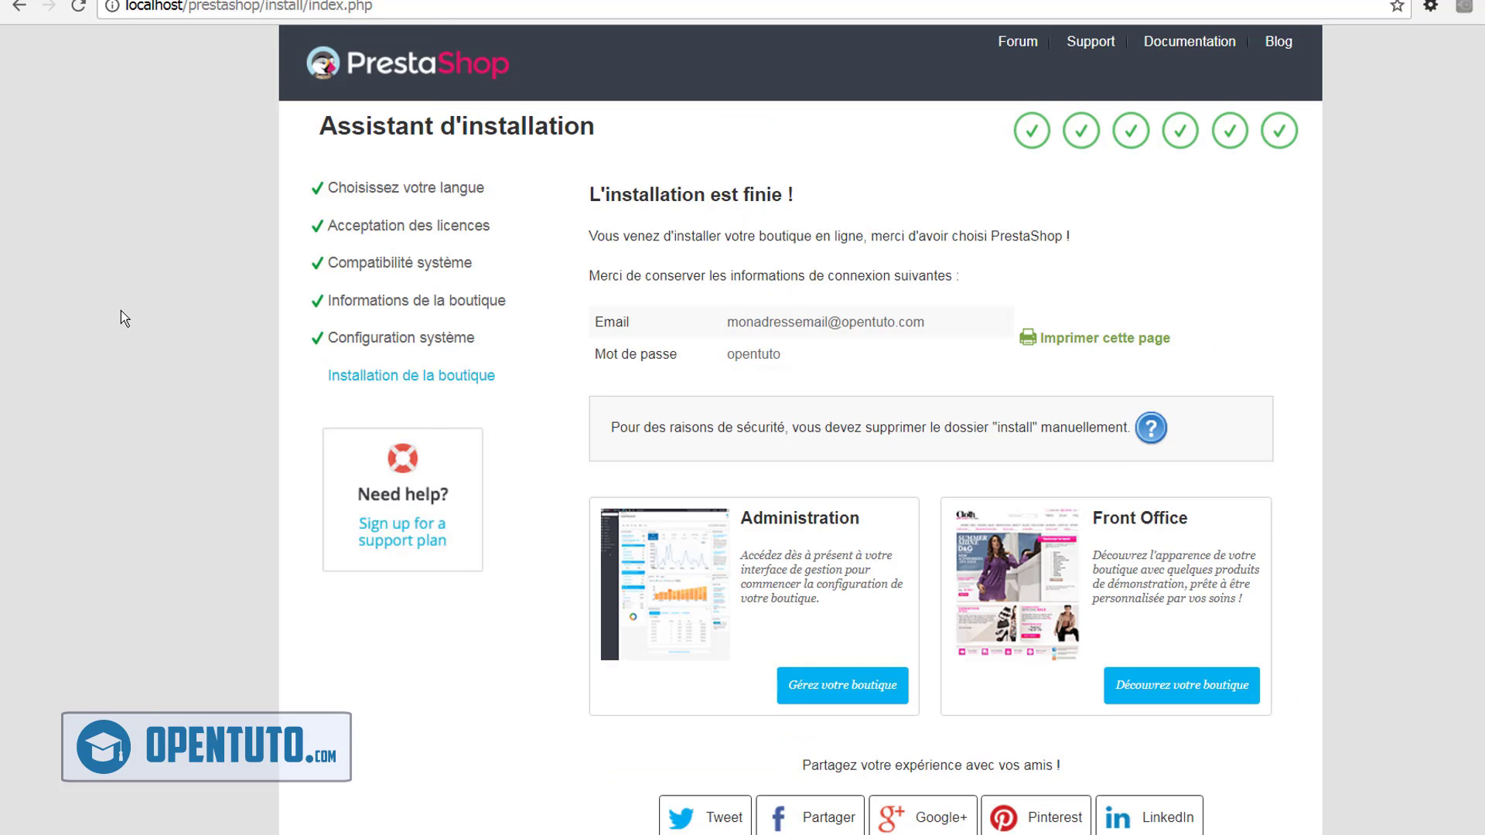
# After checking the tutorial tab, load the storefront via Découvrez votre boutique under Front Office
pyautogui.click(304, 4)
pyautogui.click(1201, 694)
pyautogui.click(832, 690)
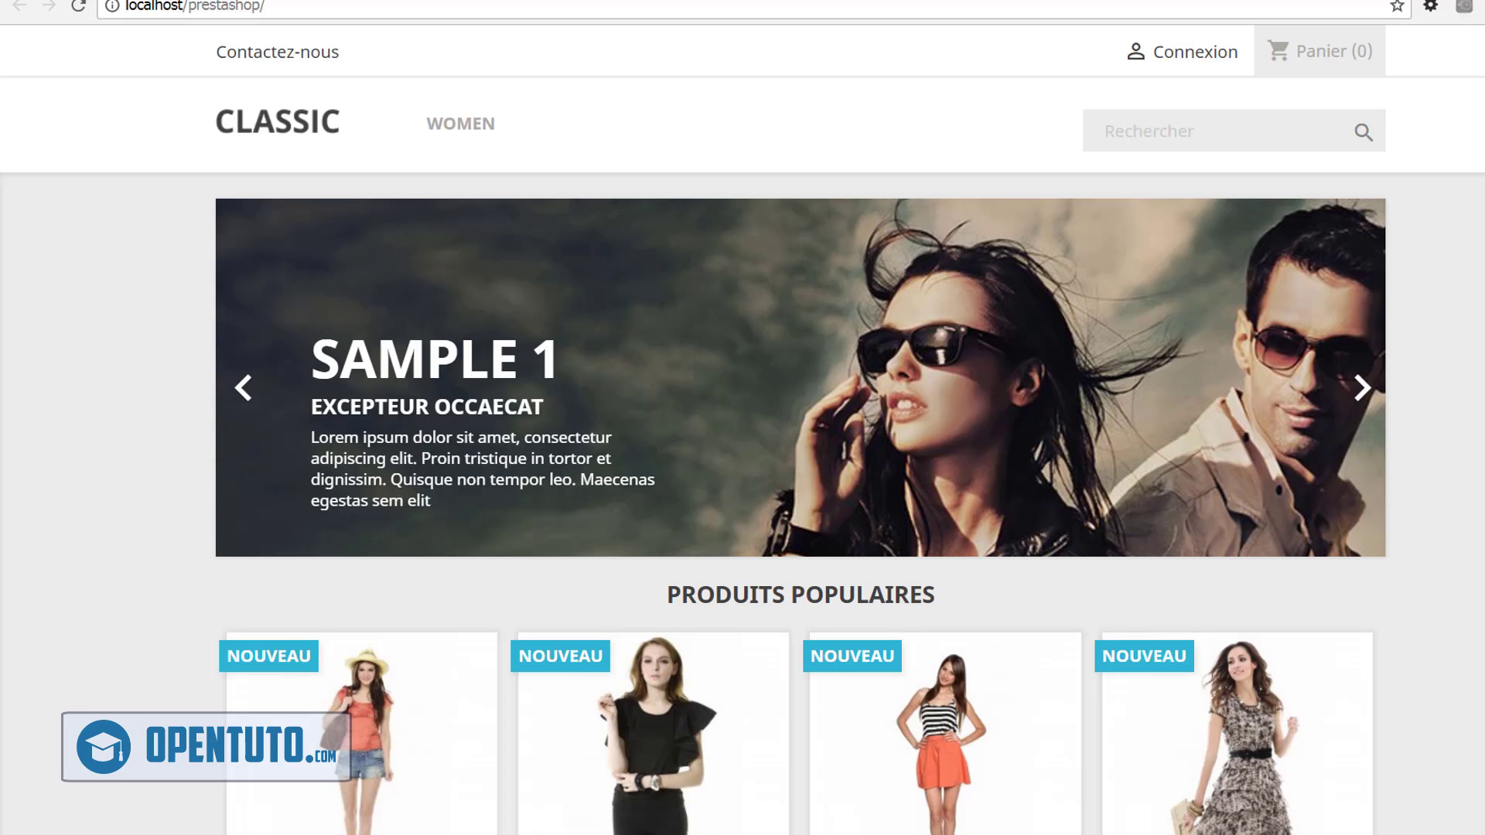
pyautogui.scroll(-5, 1478, 402)
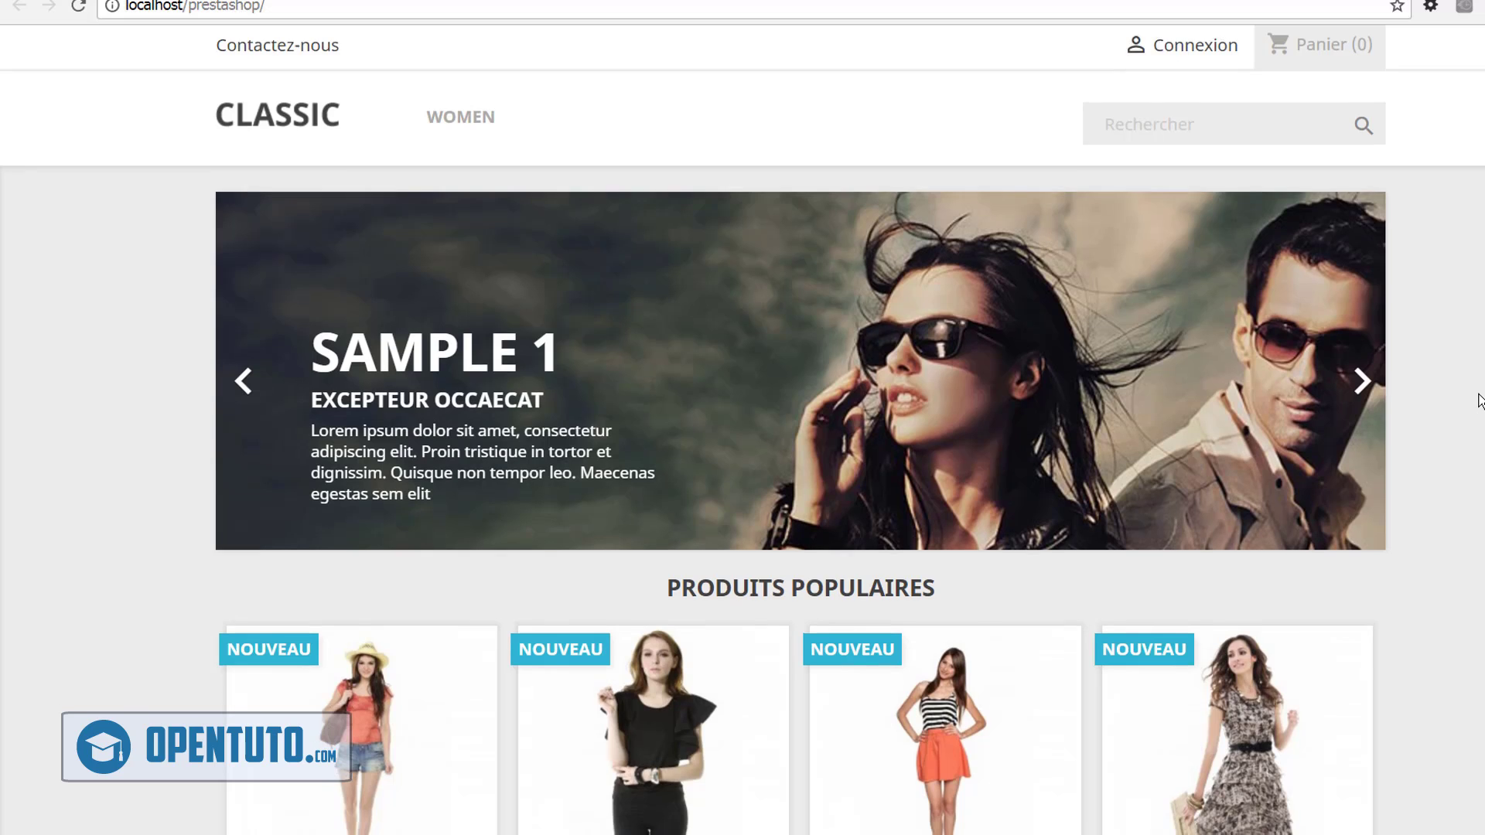
pyautogui.scroll(-15, 1478, 401)
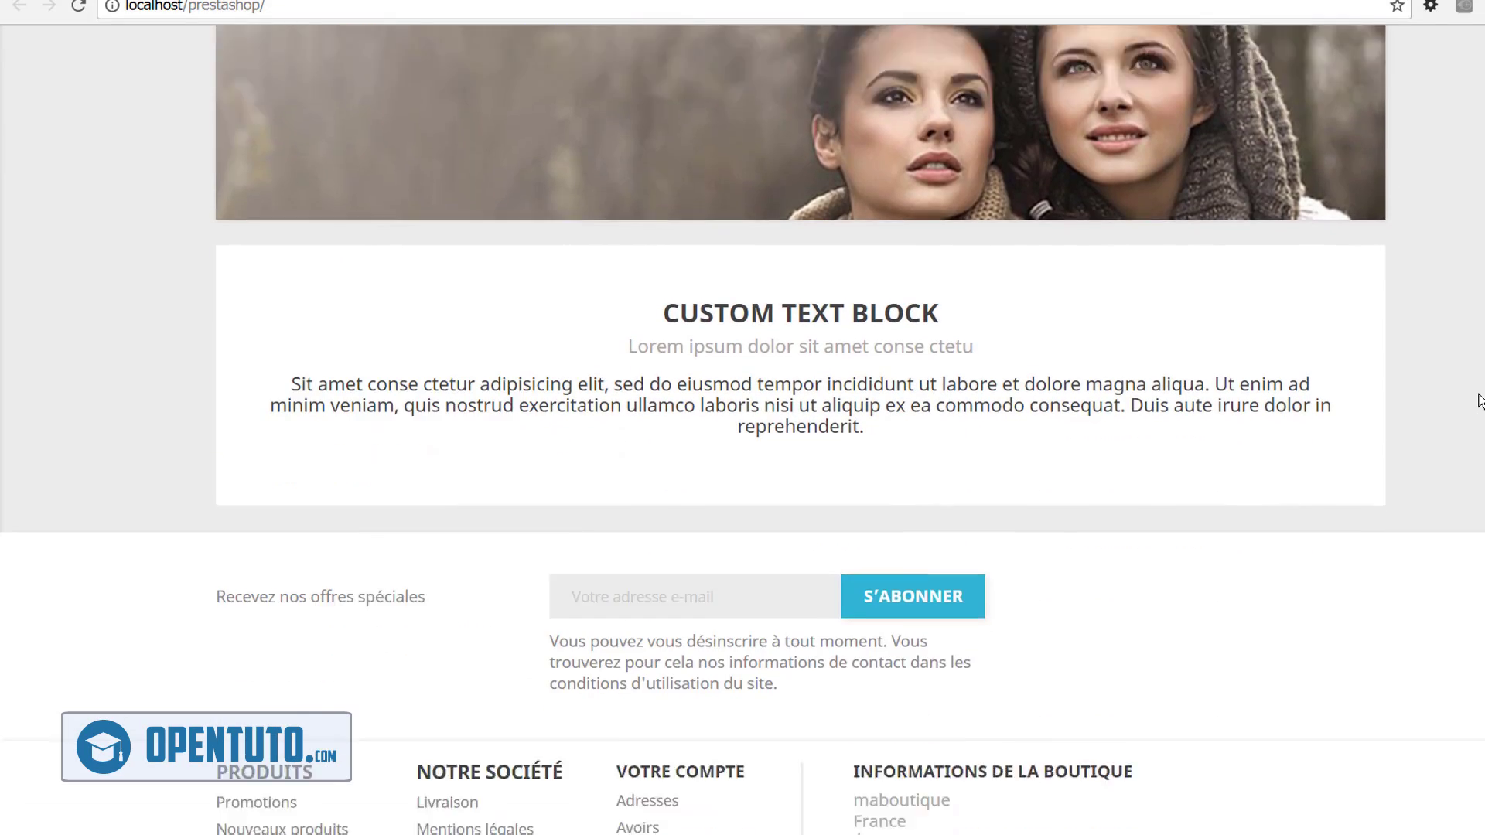
pyautogui.scroll(7, 1479, 401)
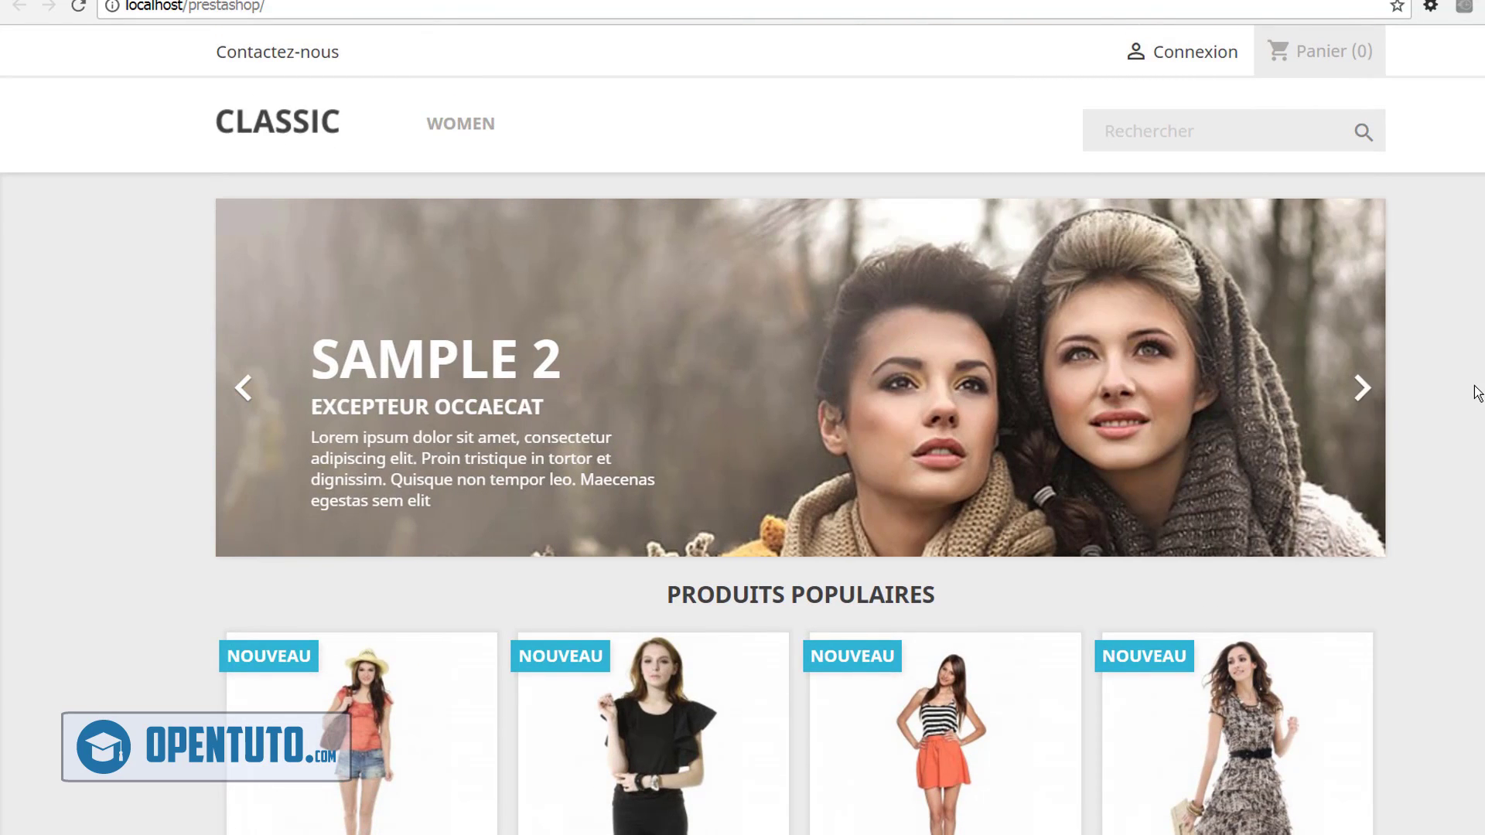
pyautogui.scroll(-10, 1477, 393)
pyautogui.scroll(10, 1477, 393)
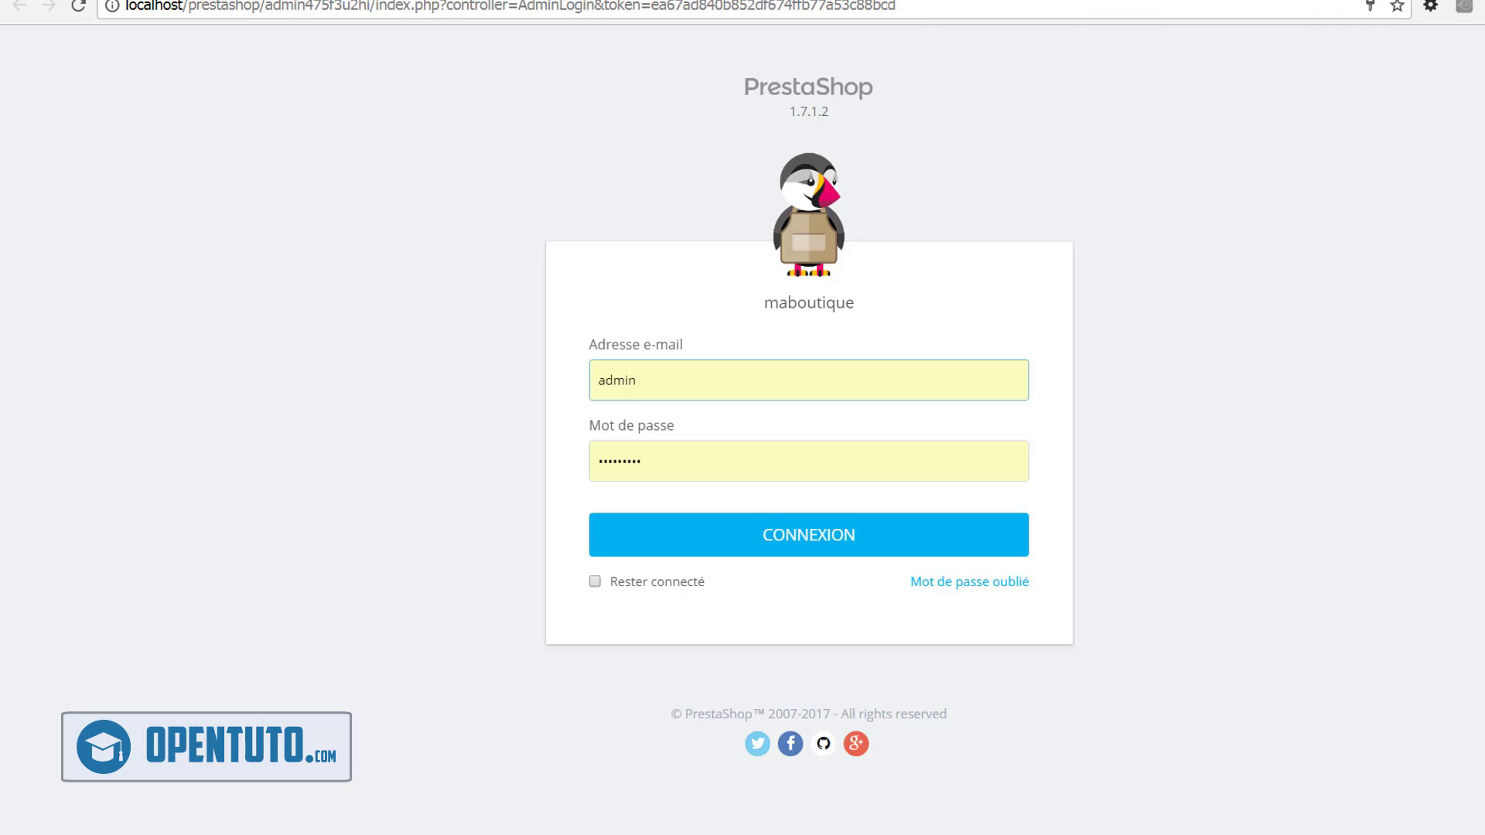
# Paste the admin e-mail into Adresse e-mail, enter the password, tick Rester connecté and sign in
pyautogui.moveTo(749, 373); pyautogui.dragTo(527, 317)
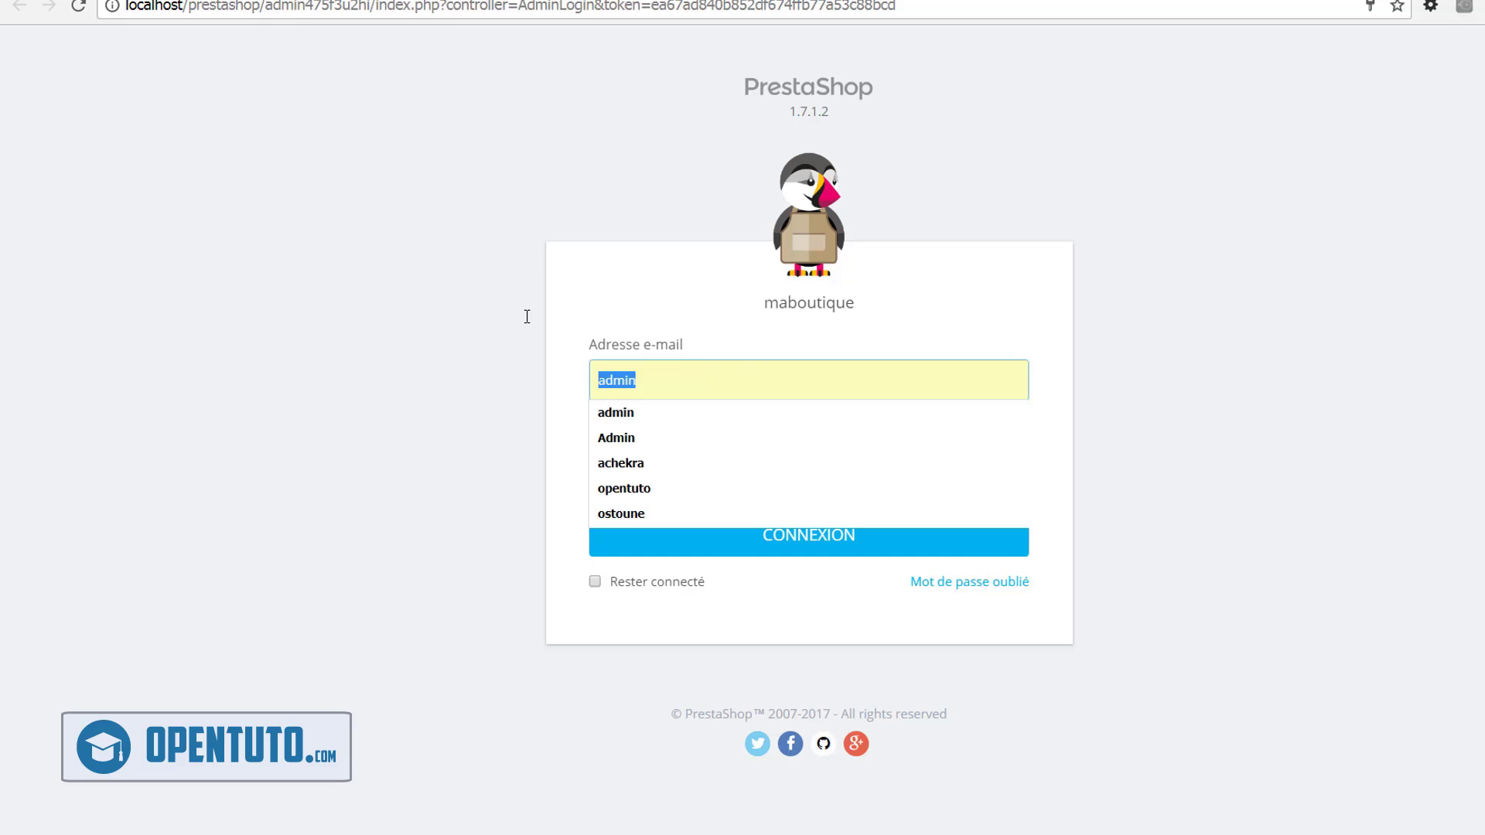
pyautogui.write('mon')
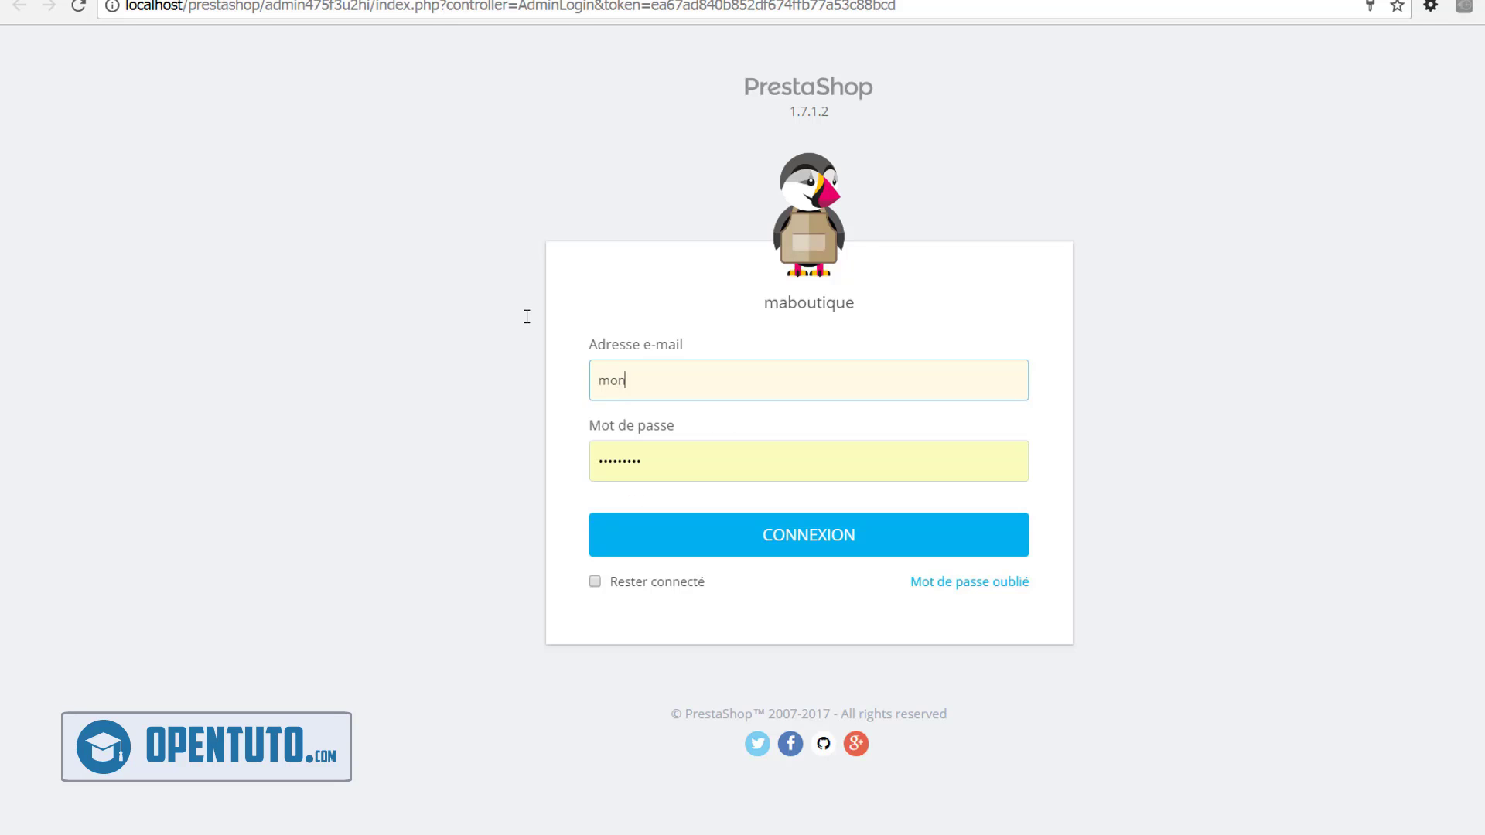
pyautogui.write('adressemail')
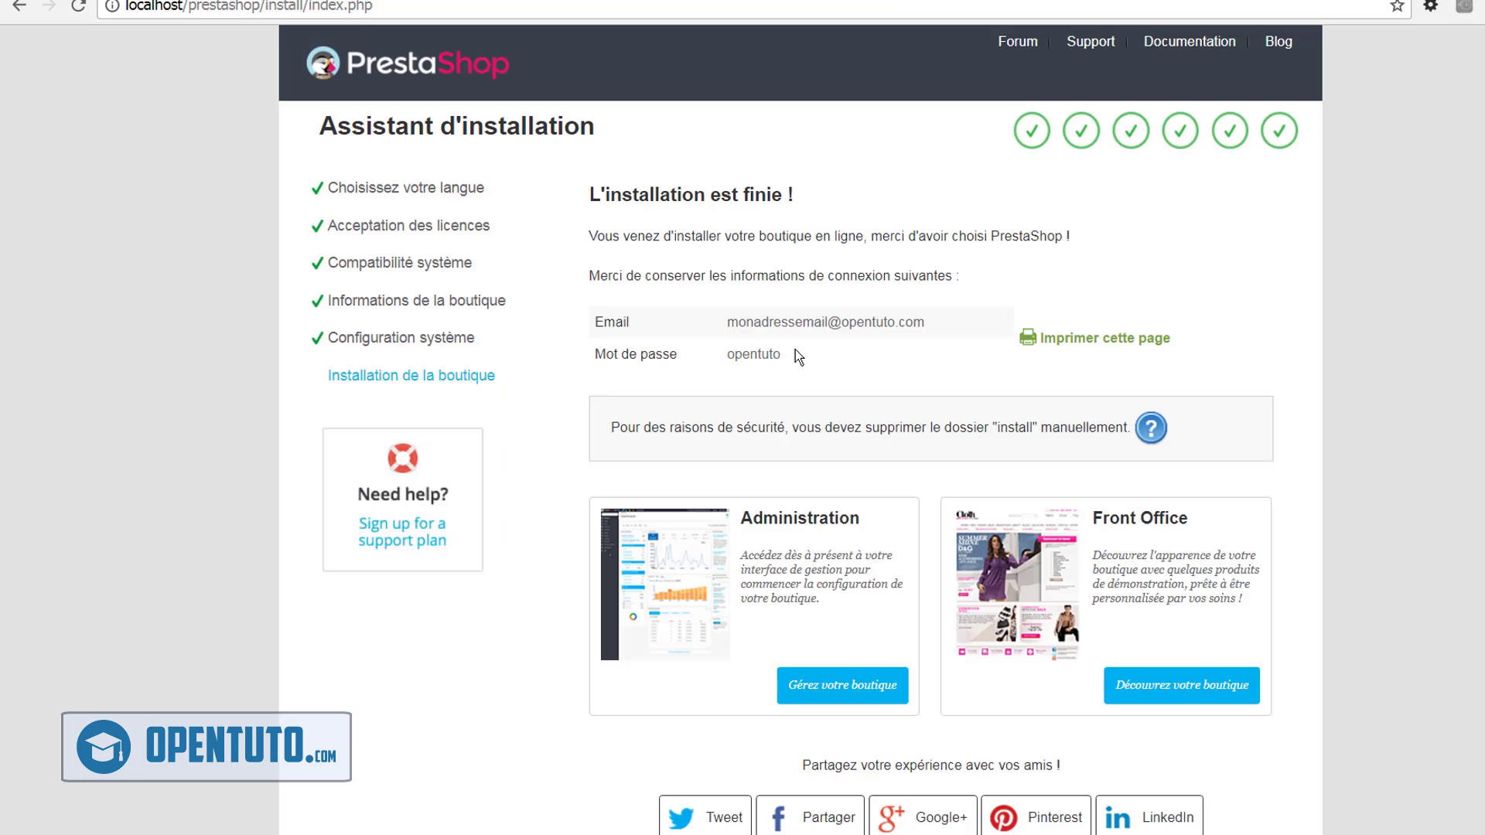
pyautogui.tripleClick(802, 326)
pyautogui.hotkey('ctrl', 'c')
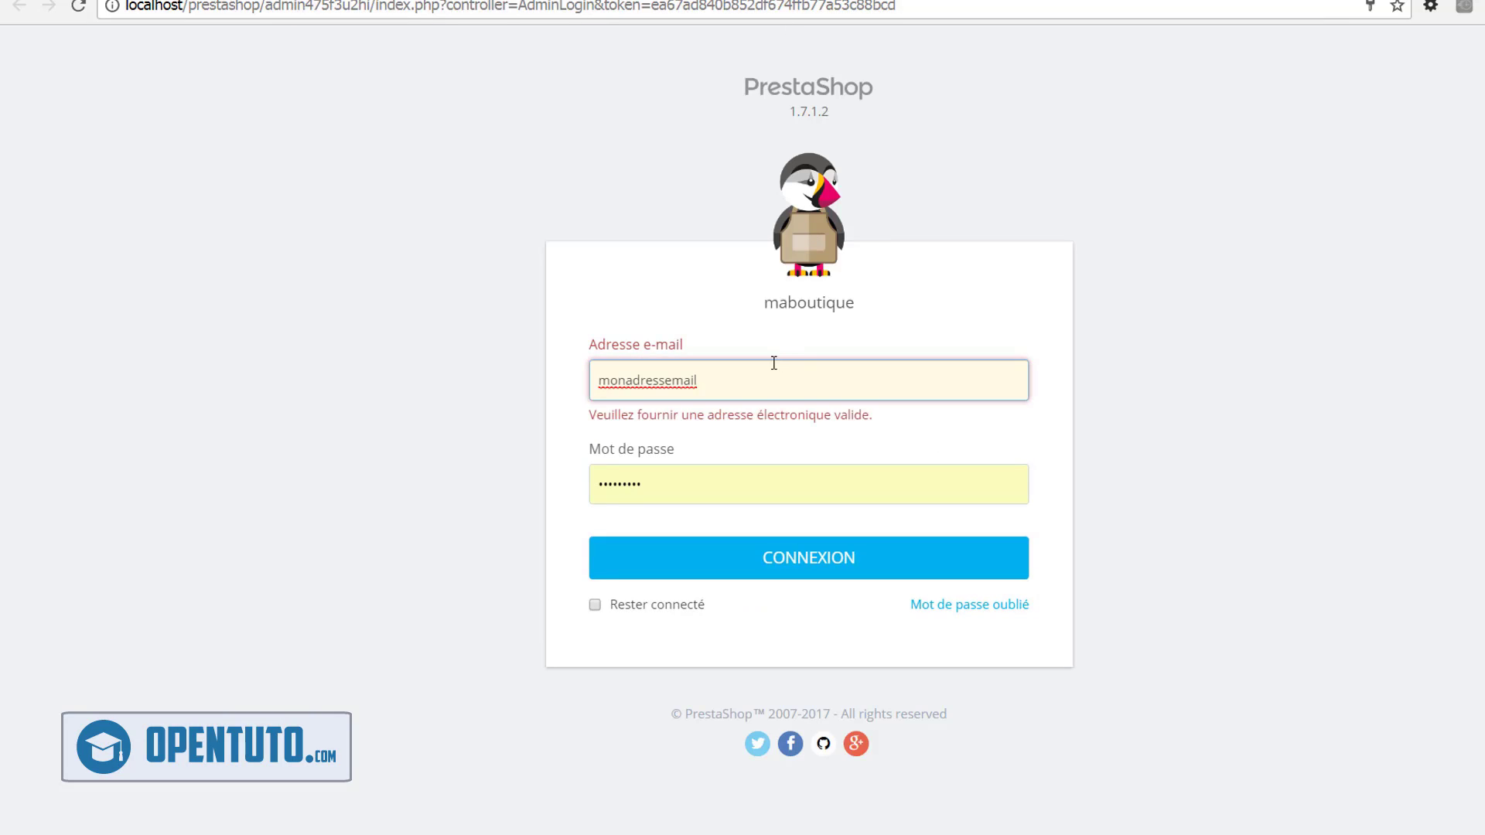
pyautogui.moveTo(771, 371); pyautogui.dragTo(596, 352)
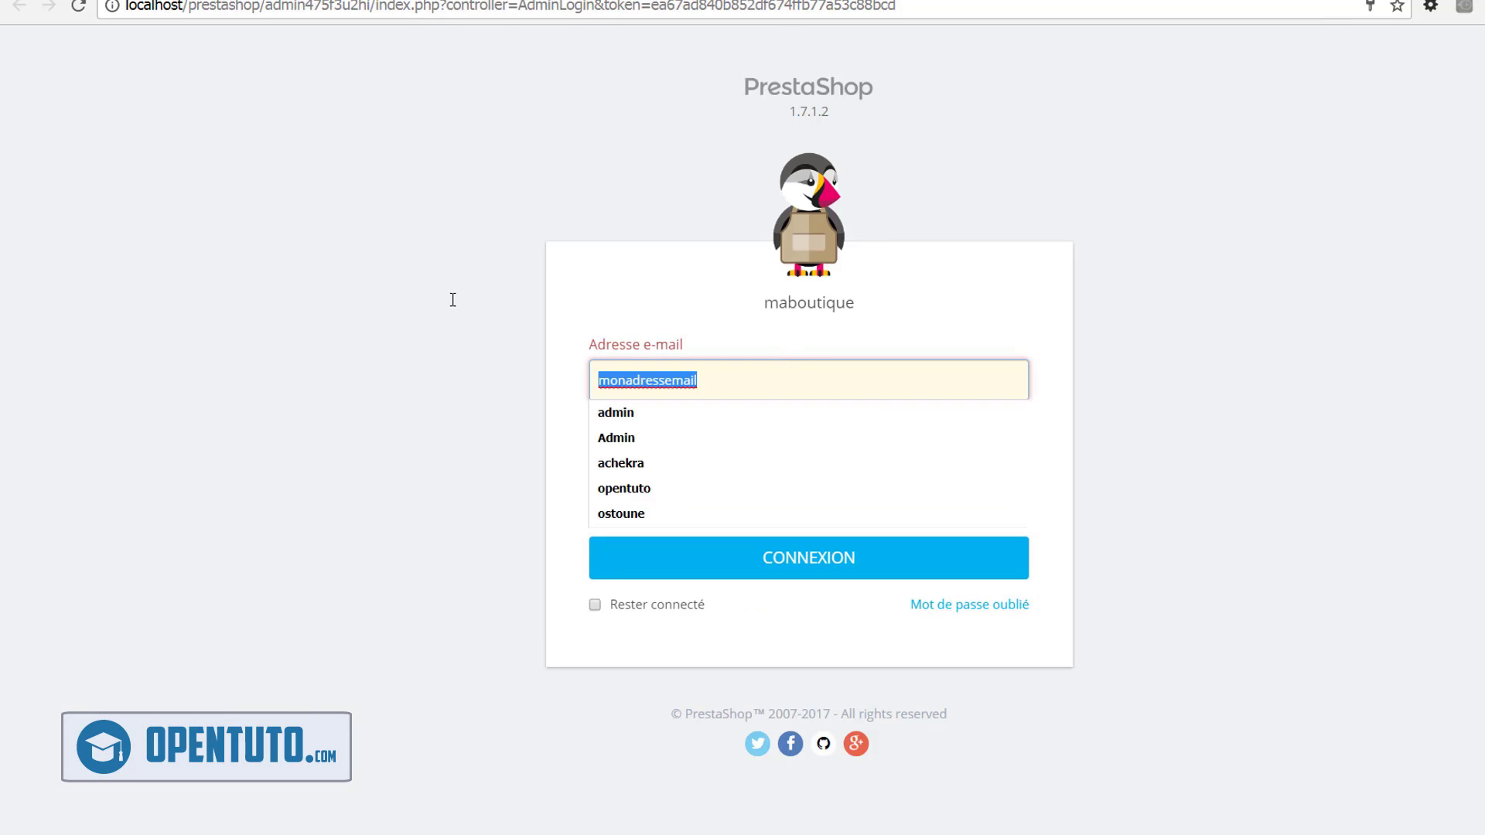
pyautogui.hotkey('ctrl', 'v')
pyautogui.press('Tab')
pyautogui.write('••••••••')
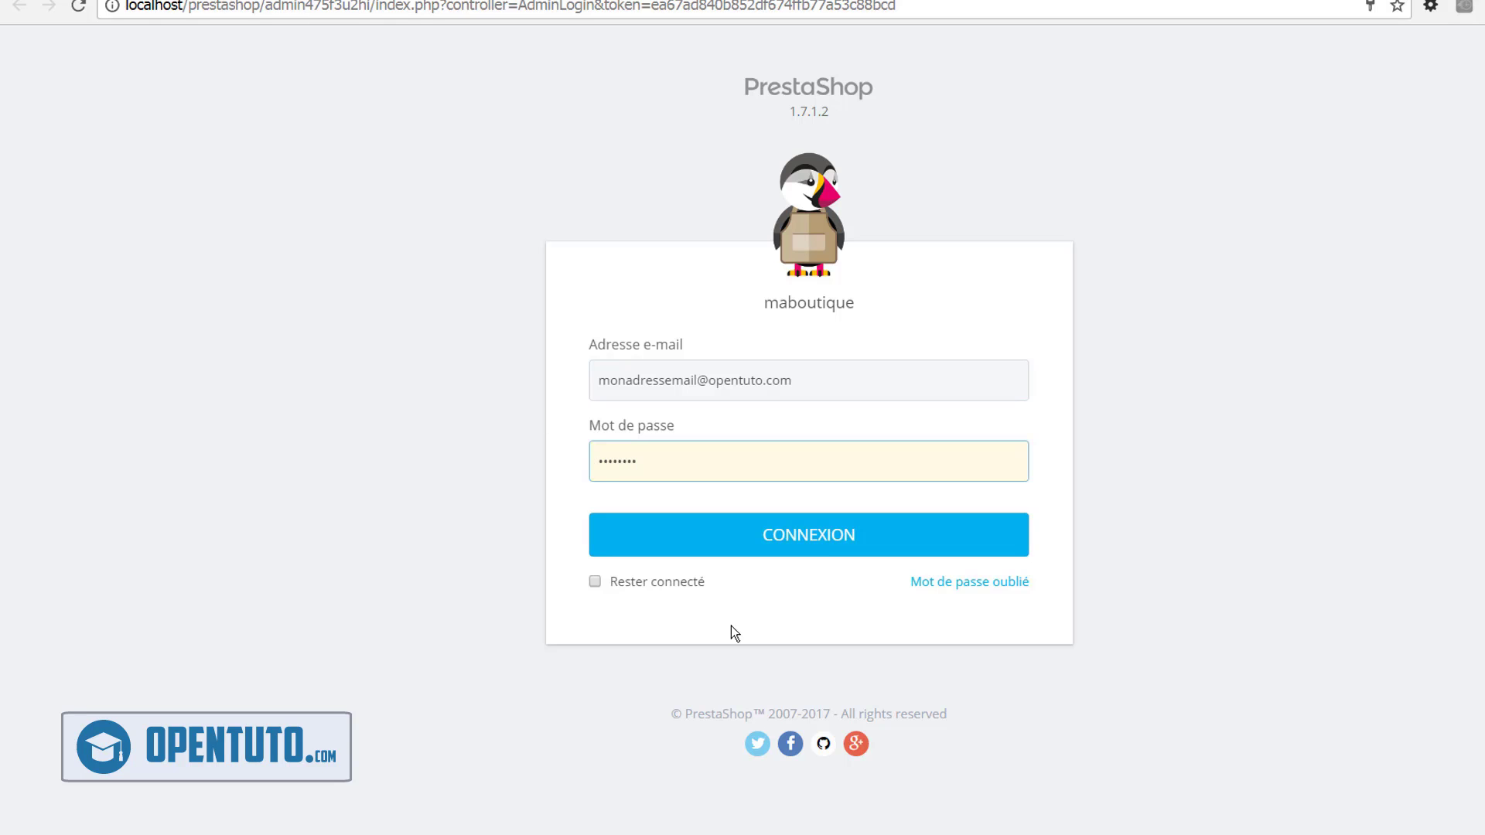
pyautogui.click(671, 582)
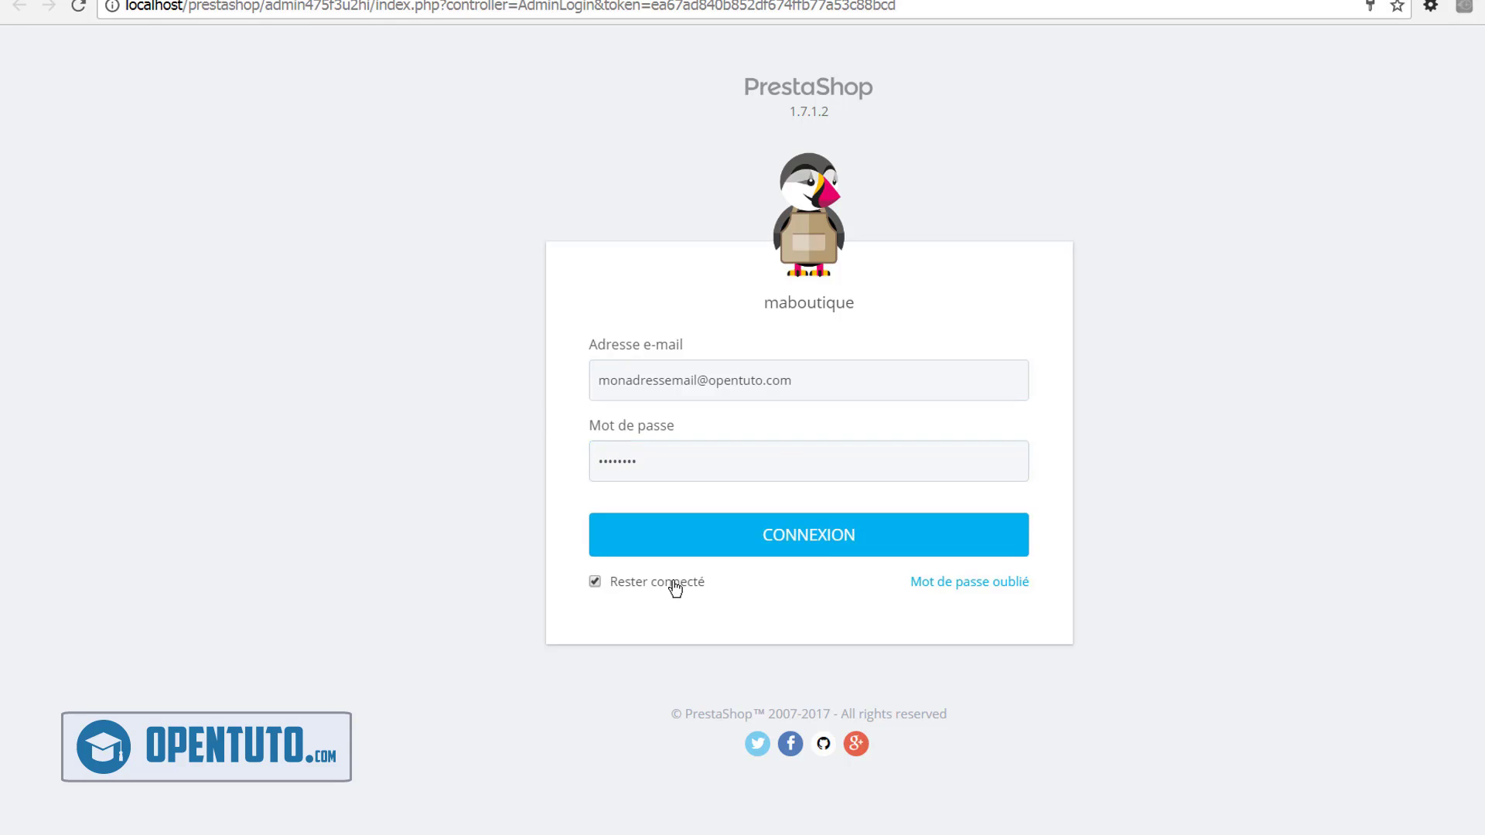
pyautogui.click(788, 536)
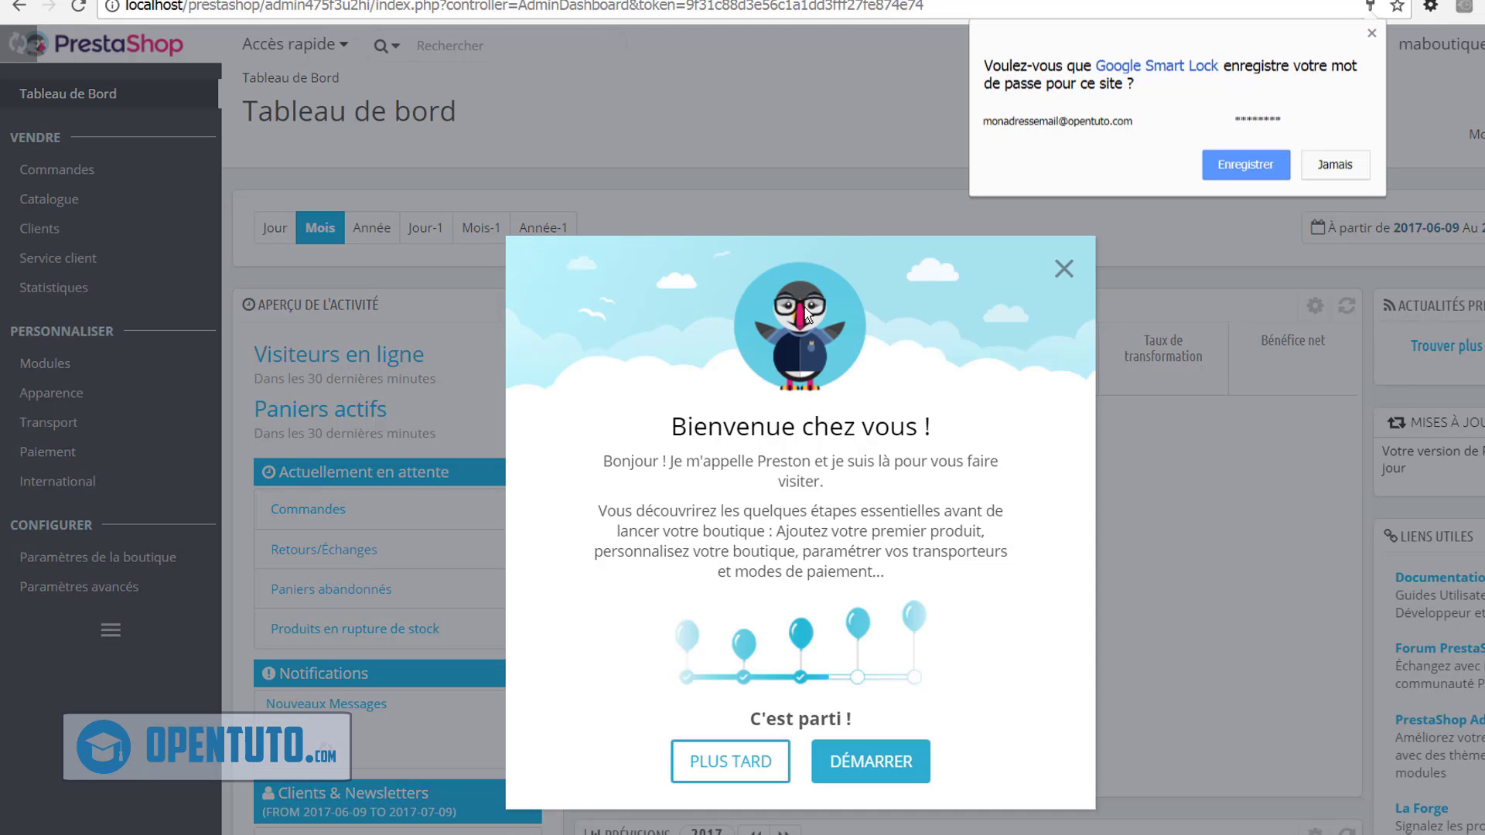
# Postpone the welcome tour with PLUS TARD and scroll through the Tableau de bord panels
pyautogui.click(711, 764)
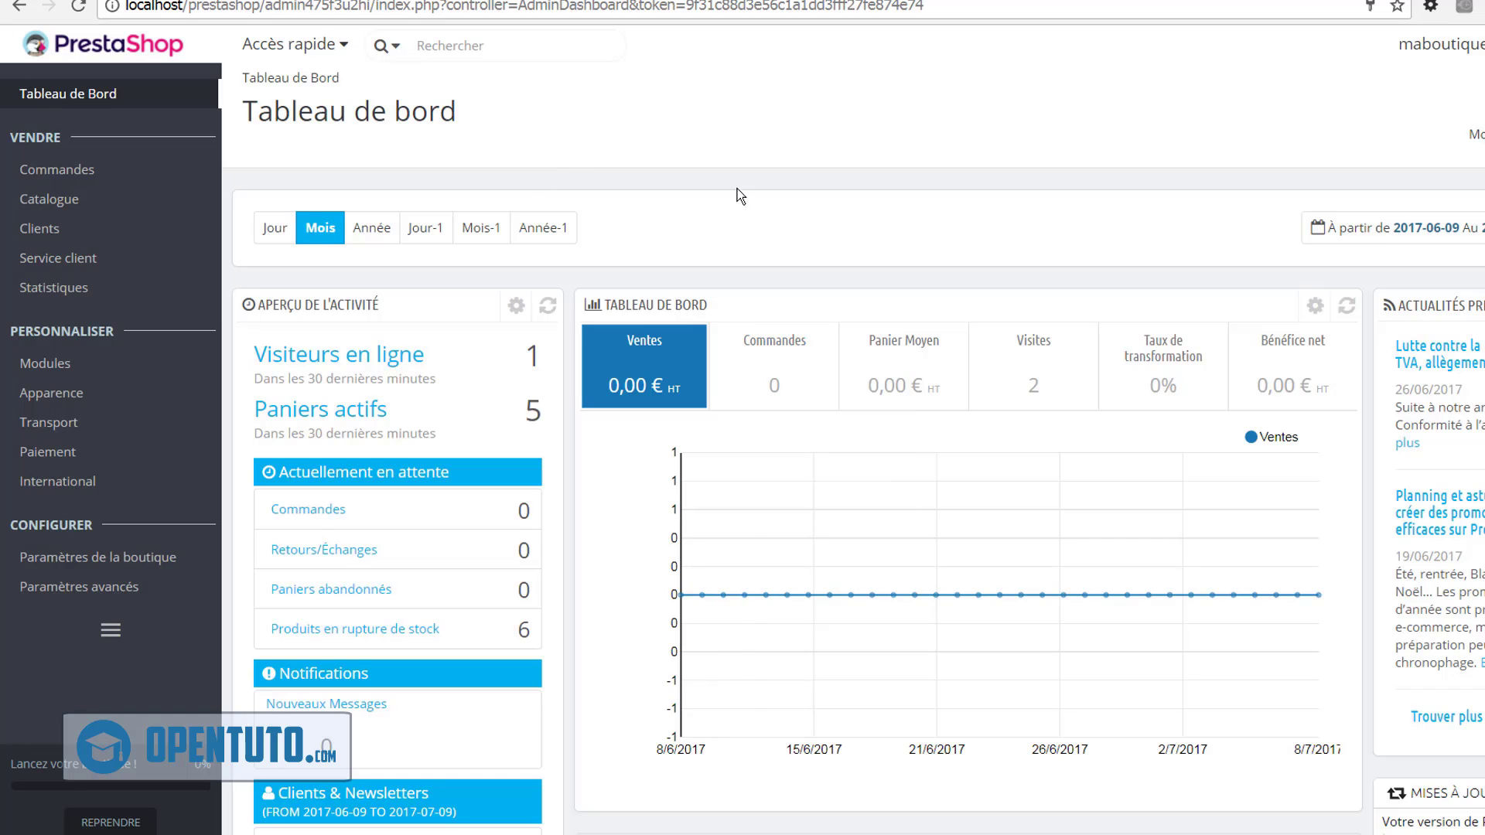
pyautogui.scroll(-7, 776, 187)
pyautogui.scroll(-5, 777, 187)
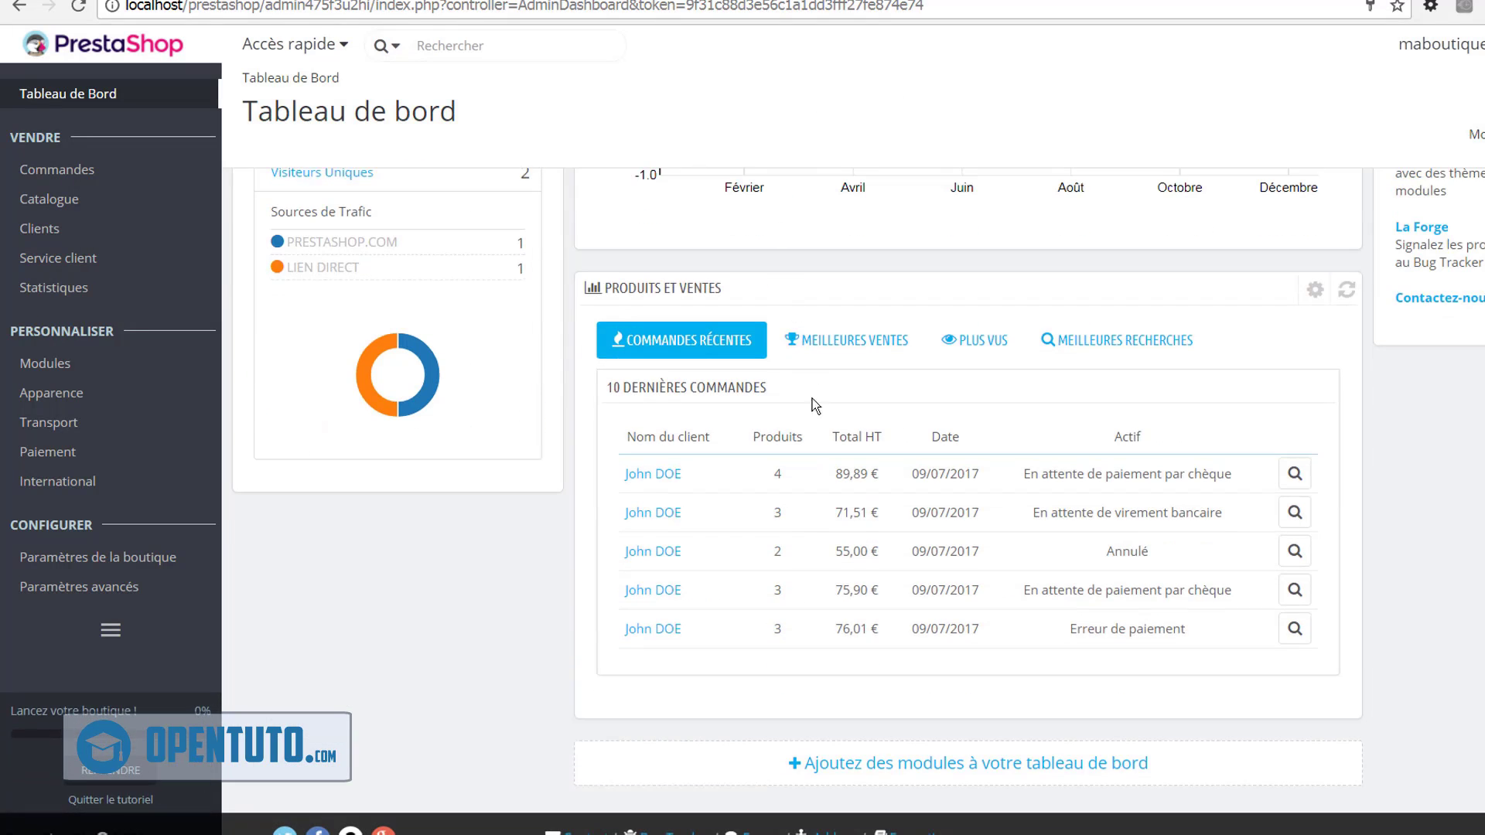
pyautogui.scroll(12, 569, 419)
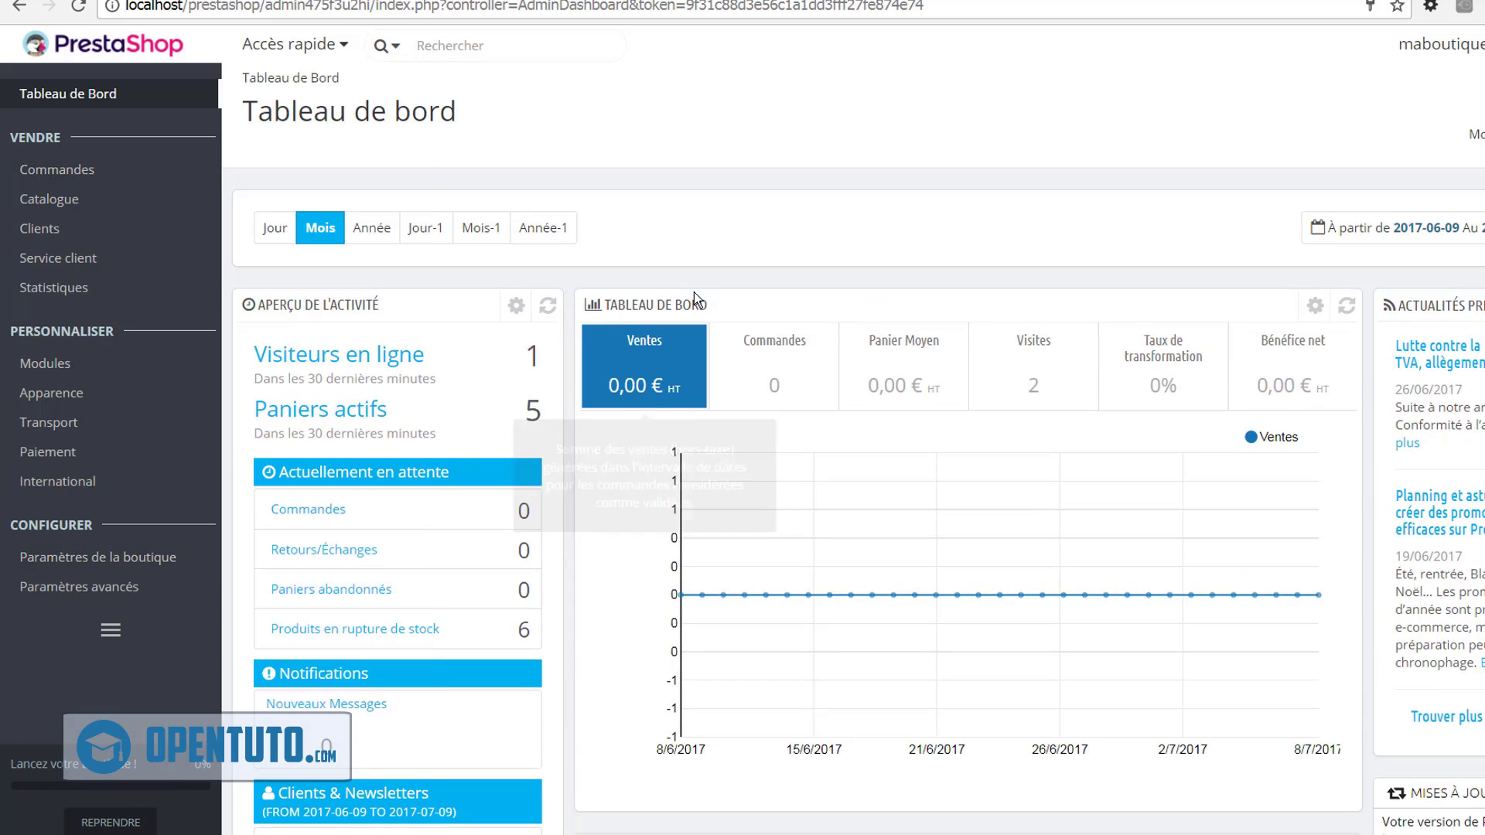
pyautogui.scroll(-10, 587, 495)
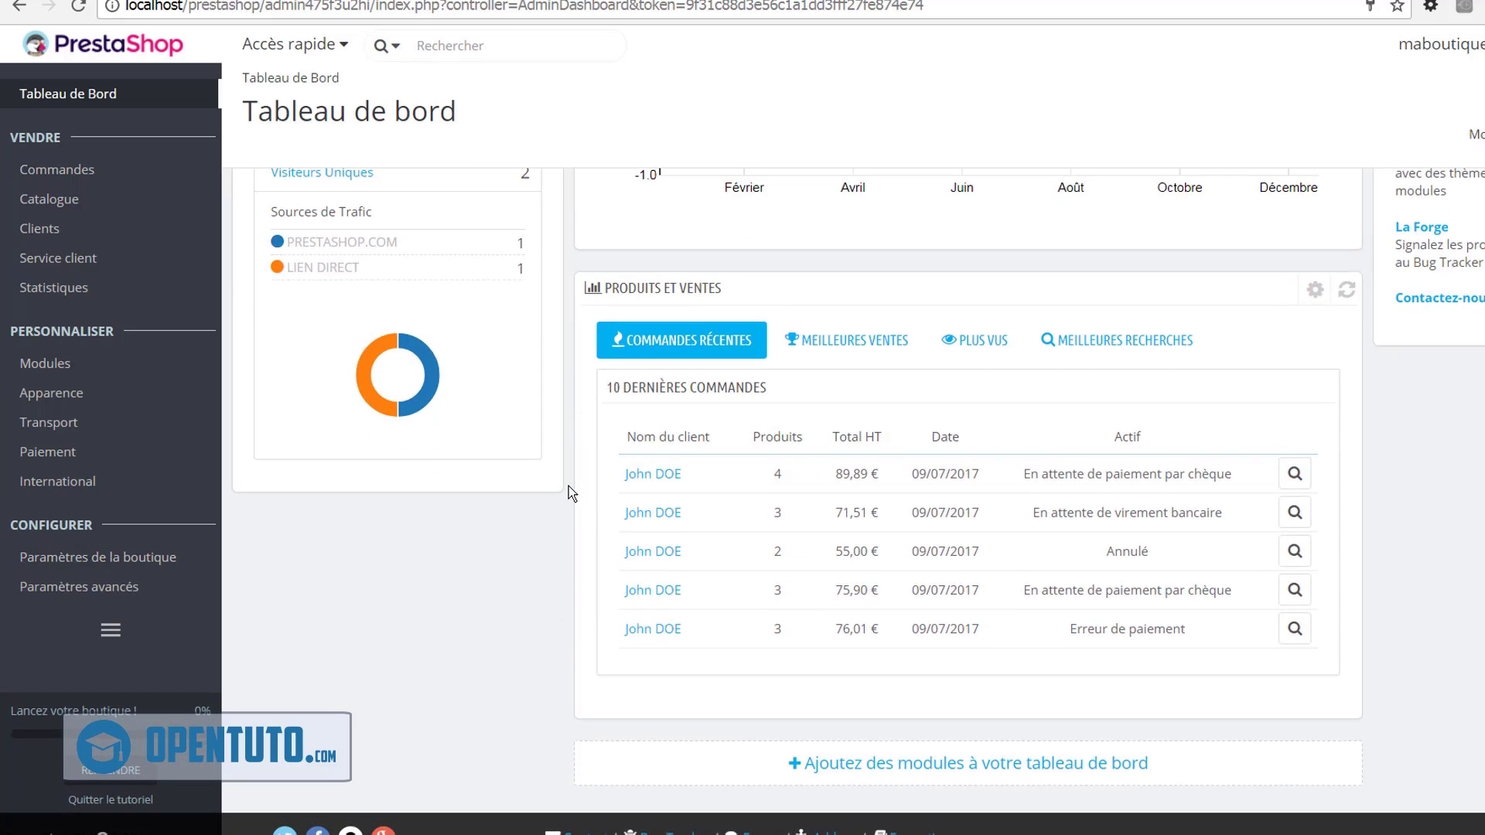
pyautogui.scroll(10, 568, 487)
pyautogui.scroll(2, 568, 493)
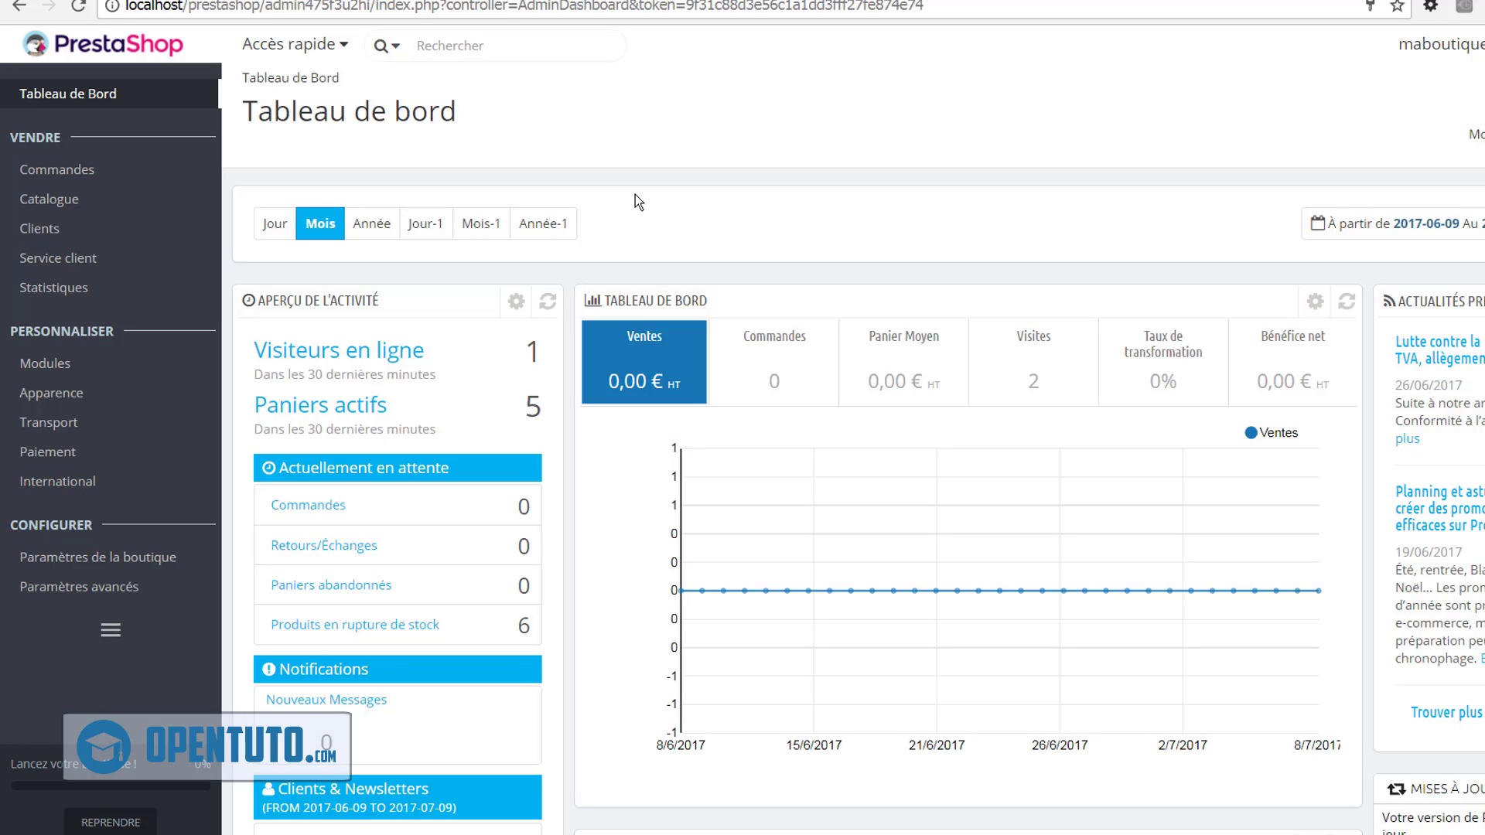
pyautogui.scroll(-7, 635, 201)
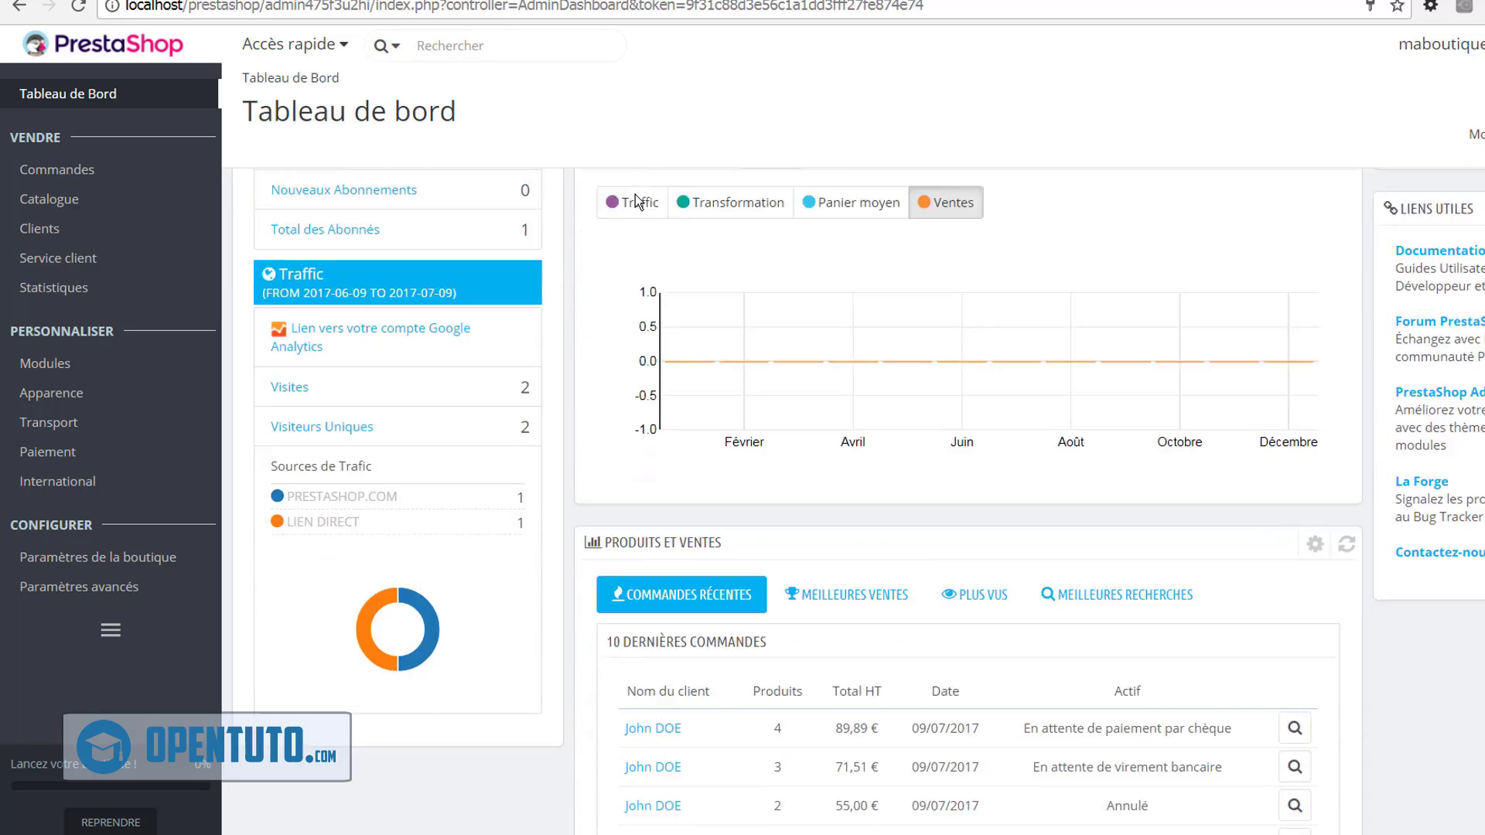
pyautogui.scroll(7, 637, 203)
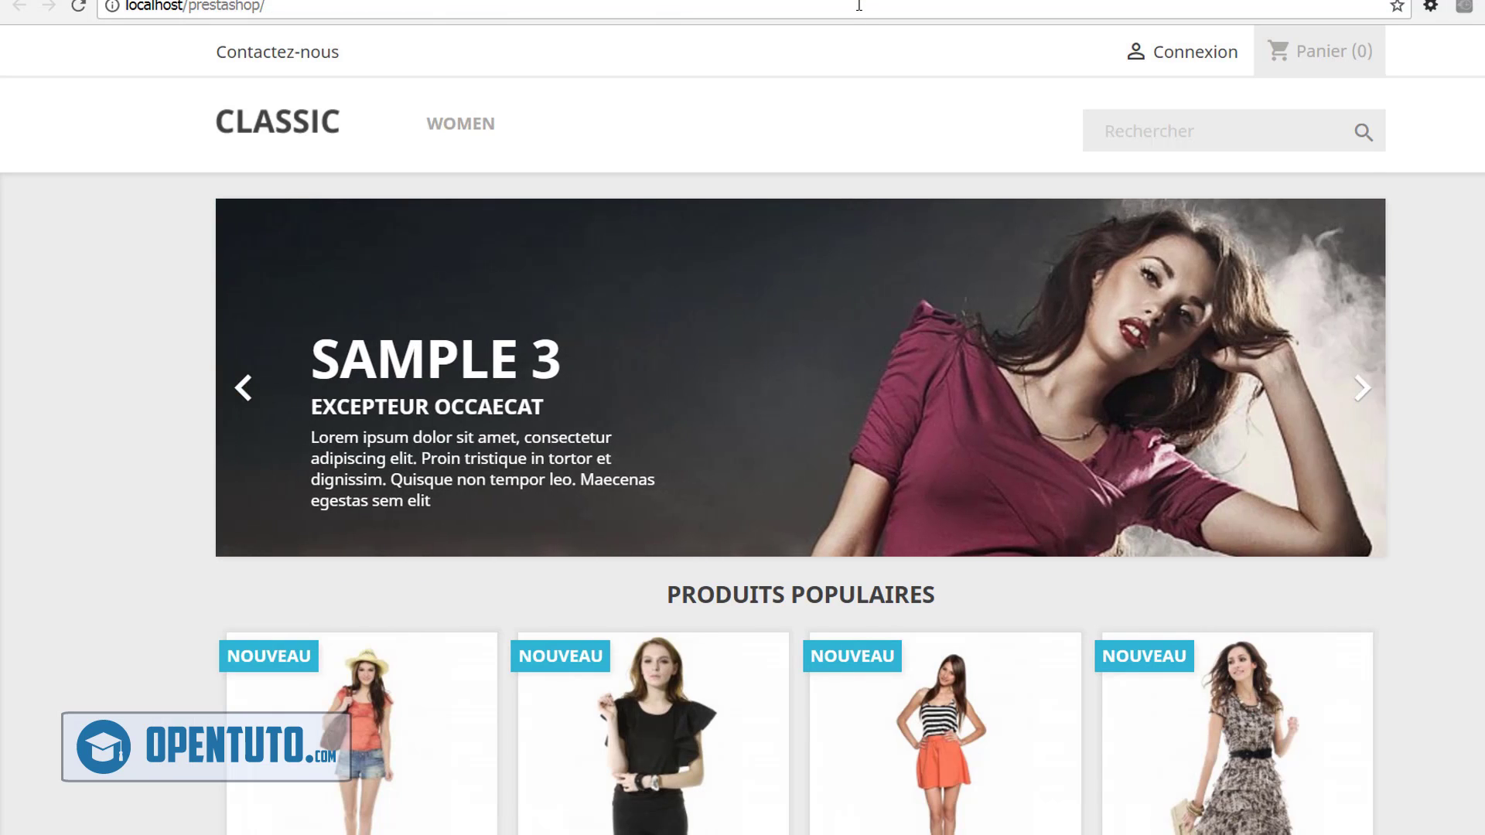
pyautogui.click(858, 6)
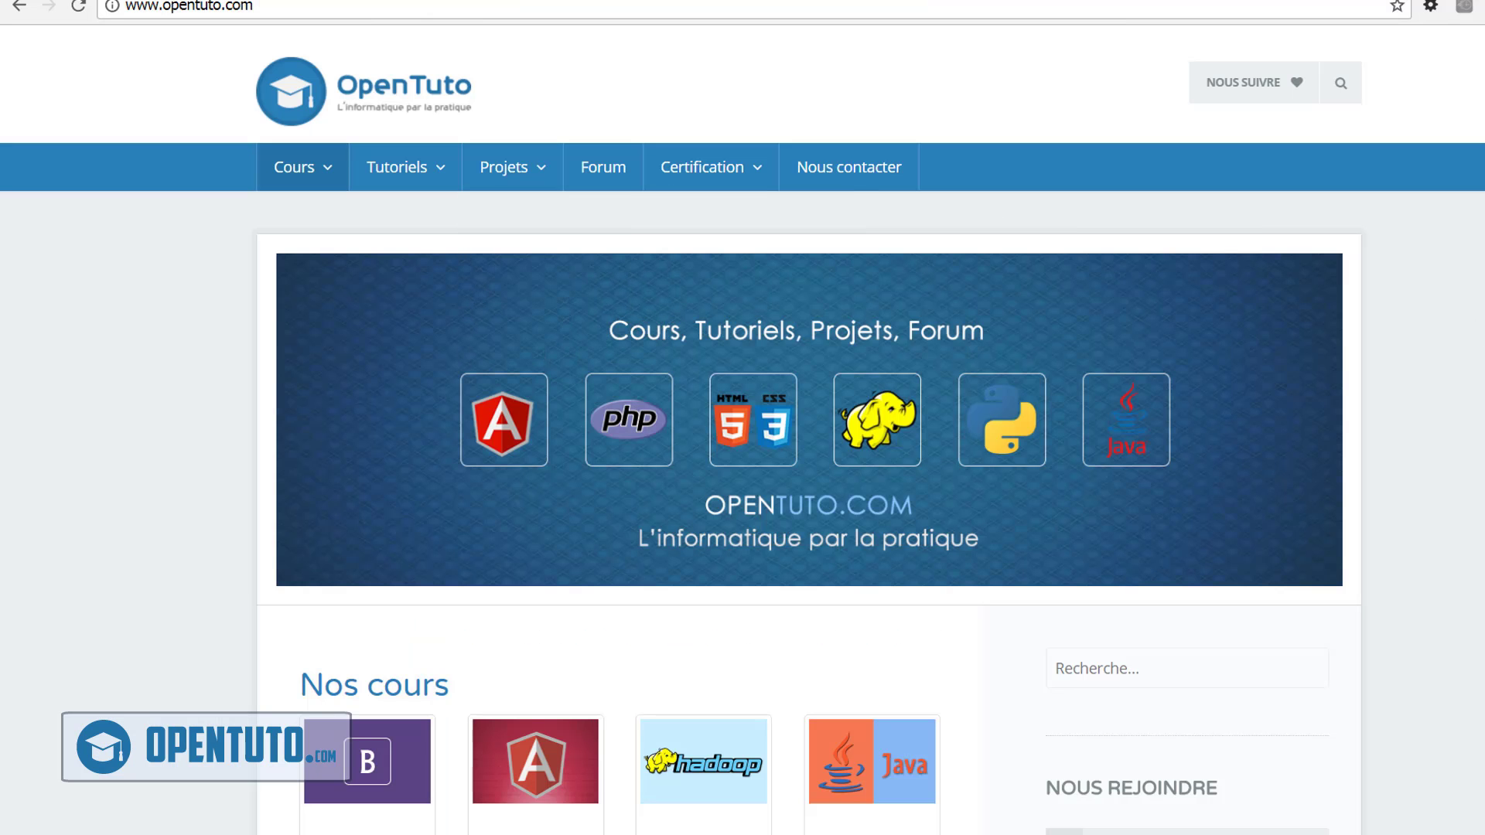
pyautogui.moveTo(1246, 80)
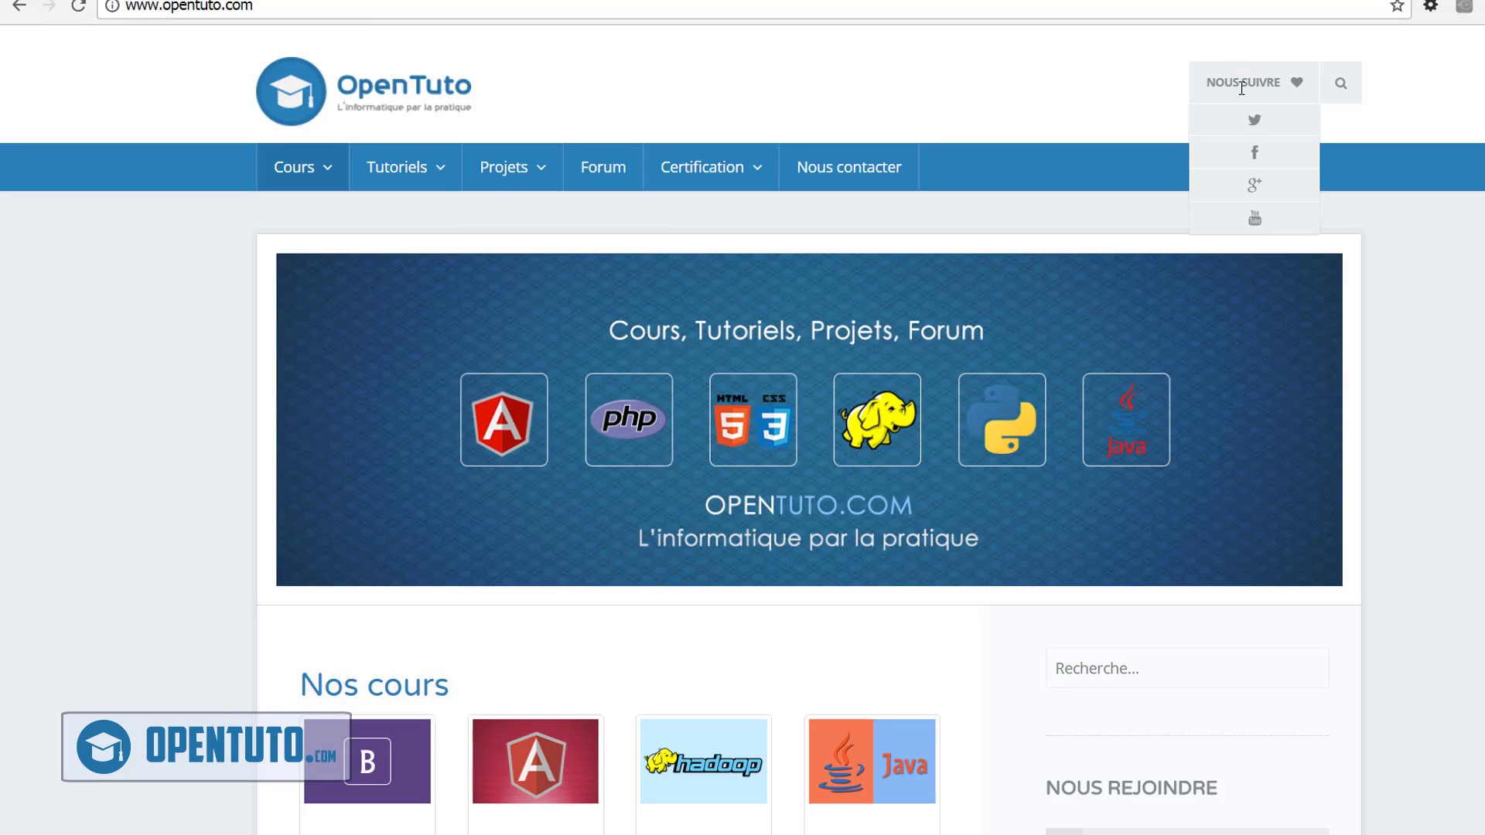